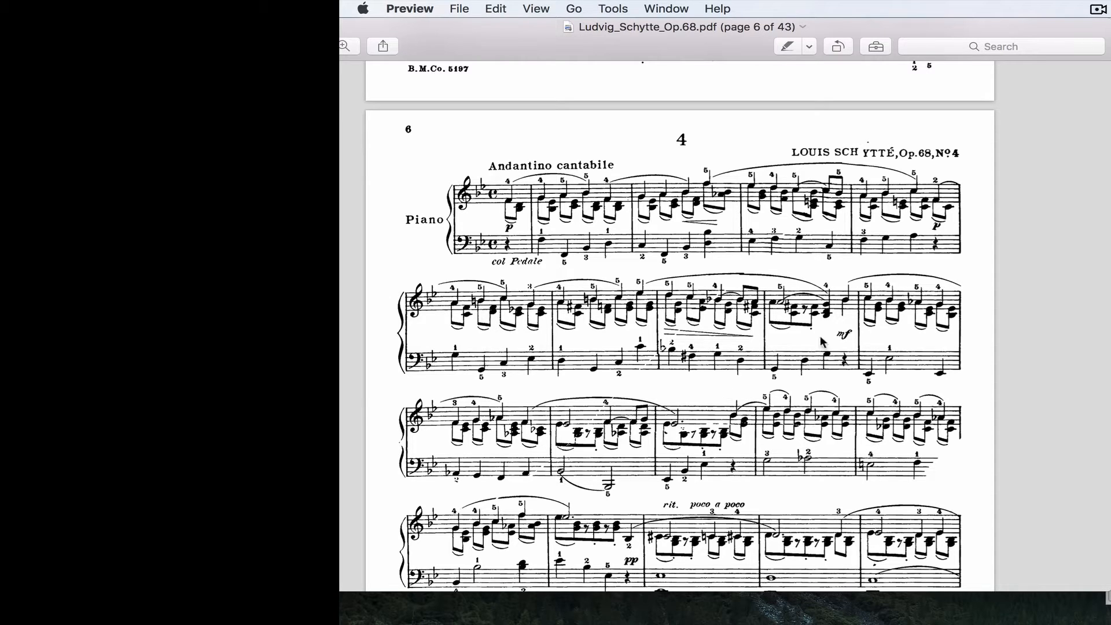
Switch to Finale and start a new document with the Setup Wizard, using Create New Ensemble and Engraved Style.
mouse_move(562, 624)
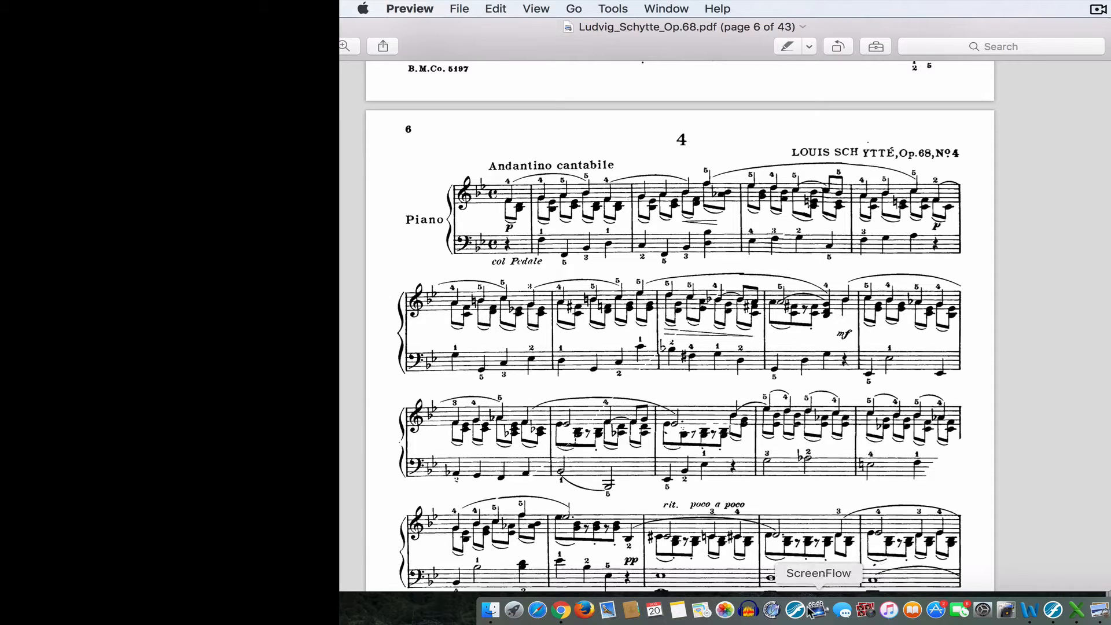
click(1048, 609)
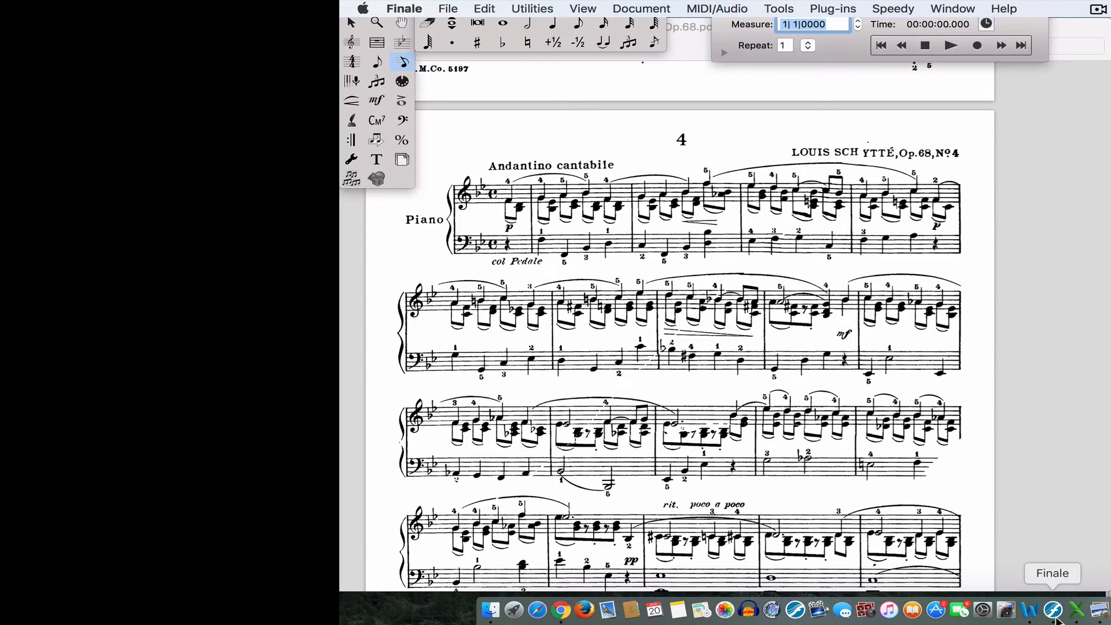
click(448, 8)
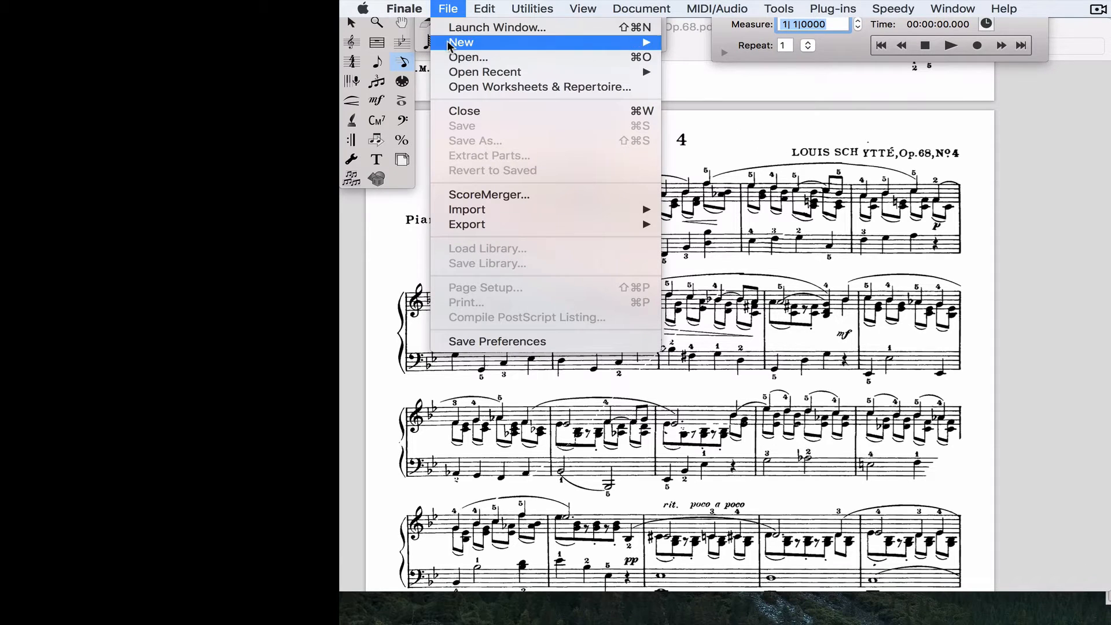
mouse_move(457, 45)
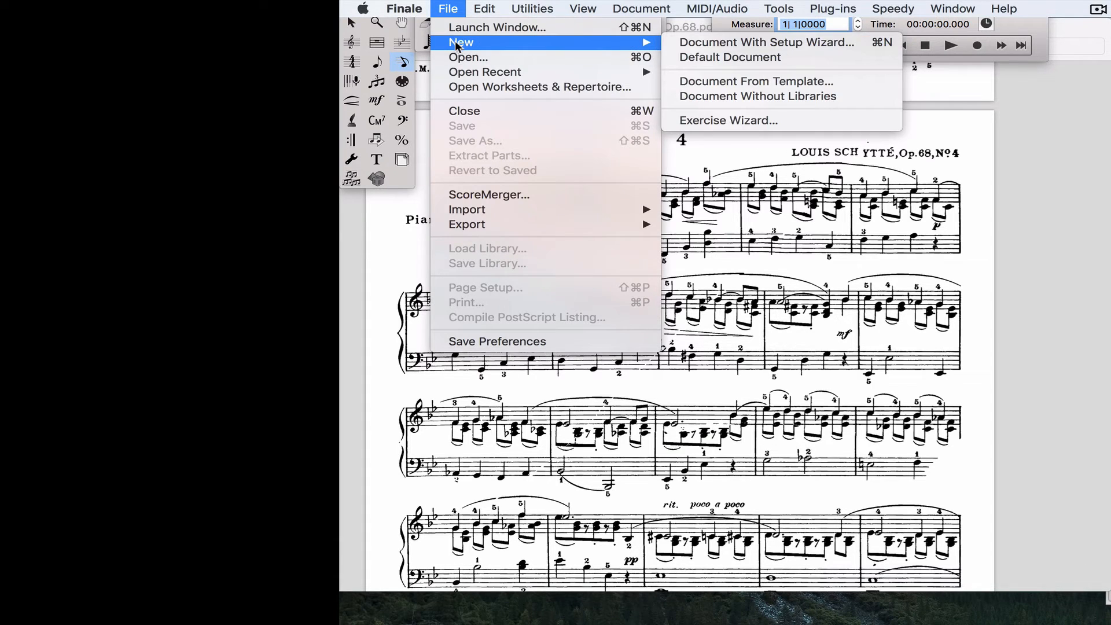
click(689, 47)
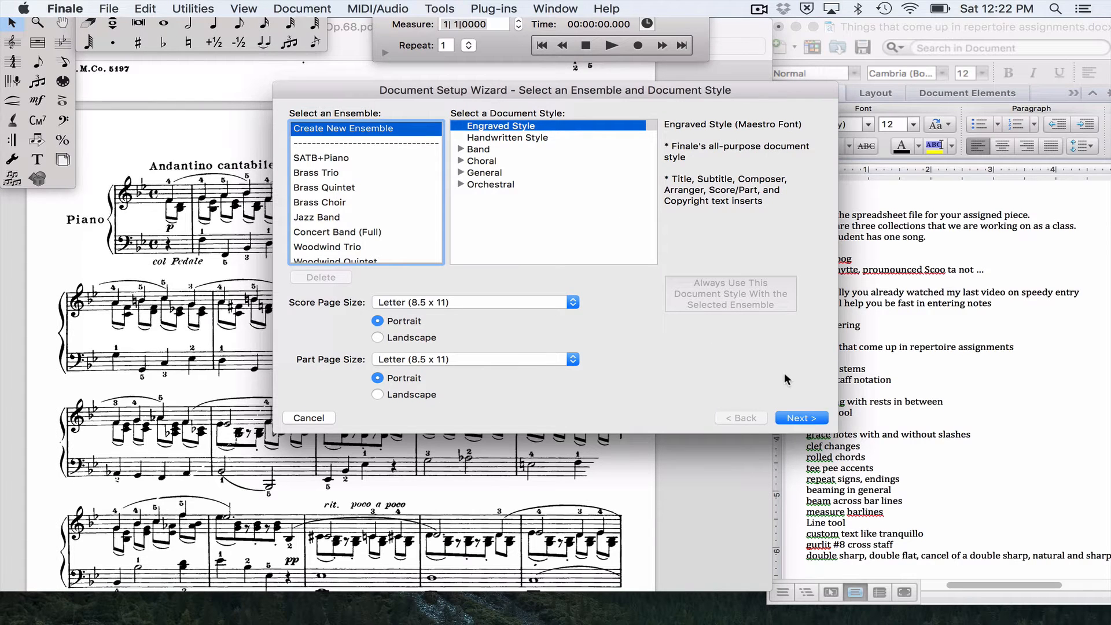
click(797, 418)
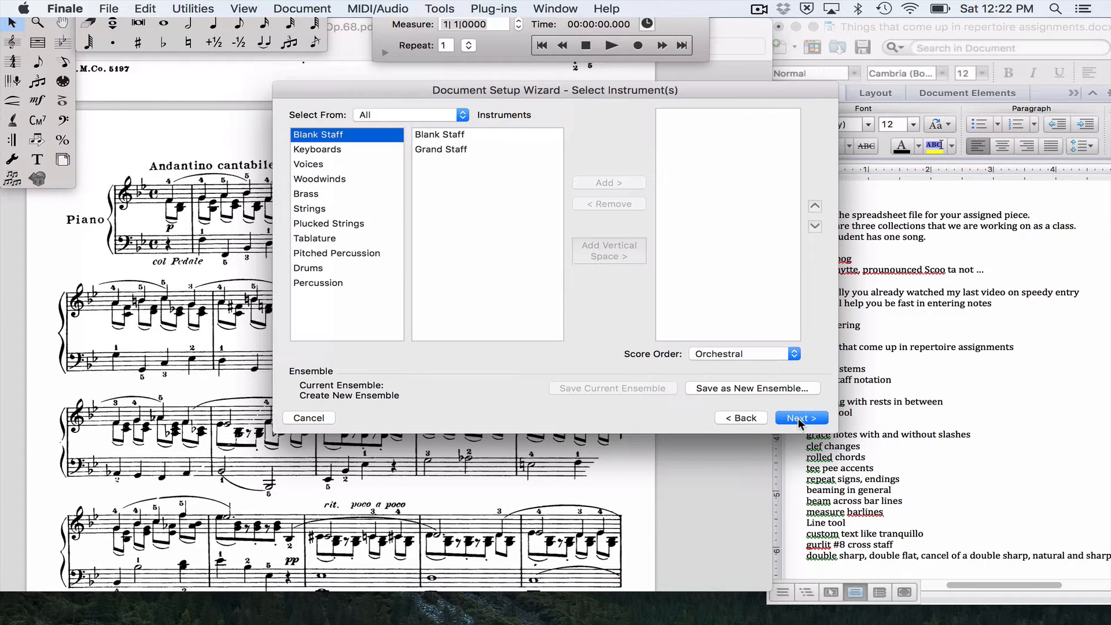
Add a Grand Staff as the score's only instrument and continue to the score information.
click(449, 135)
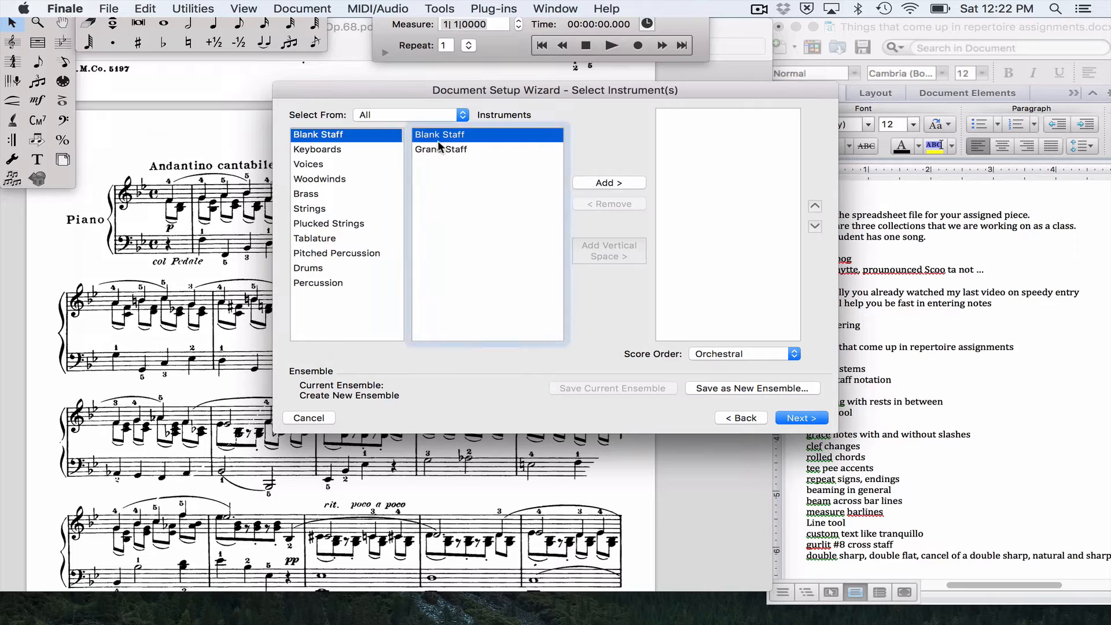
click(436, 149)
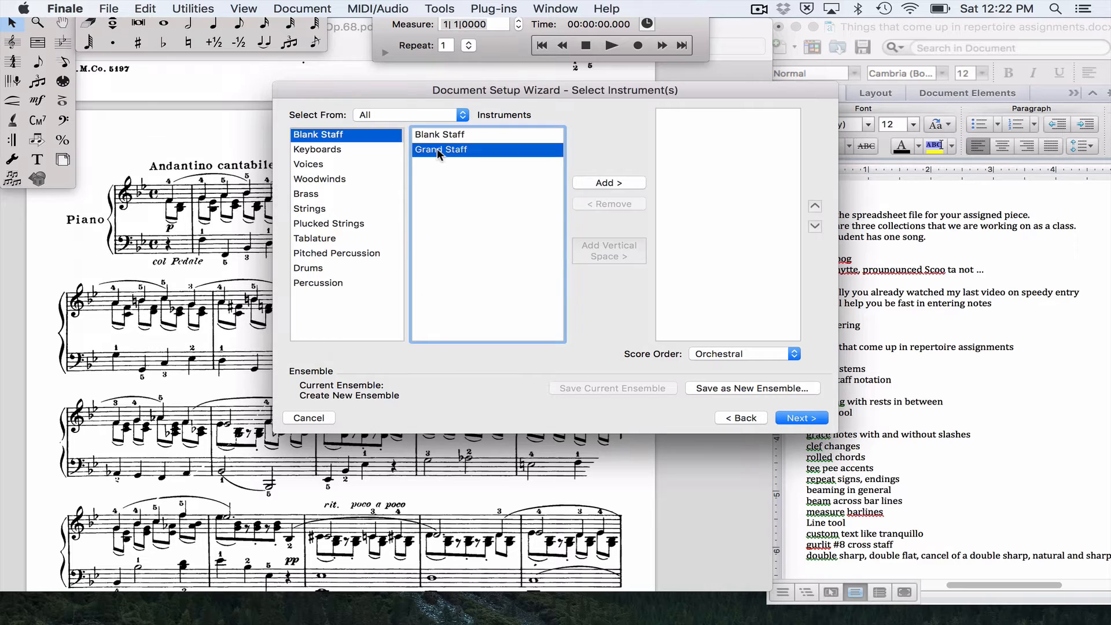
click(595, 185)
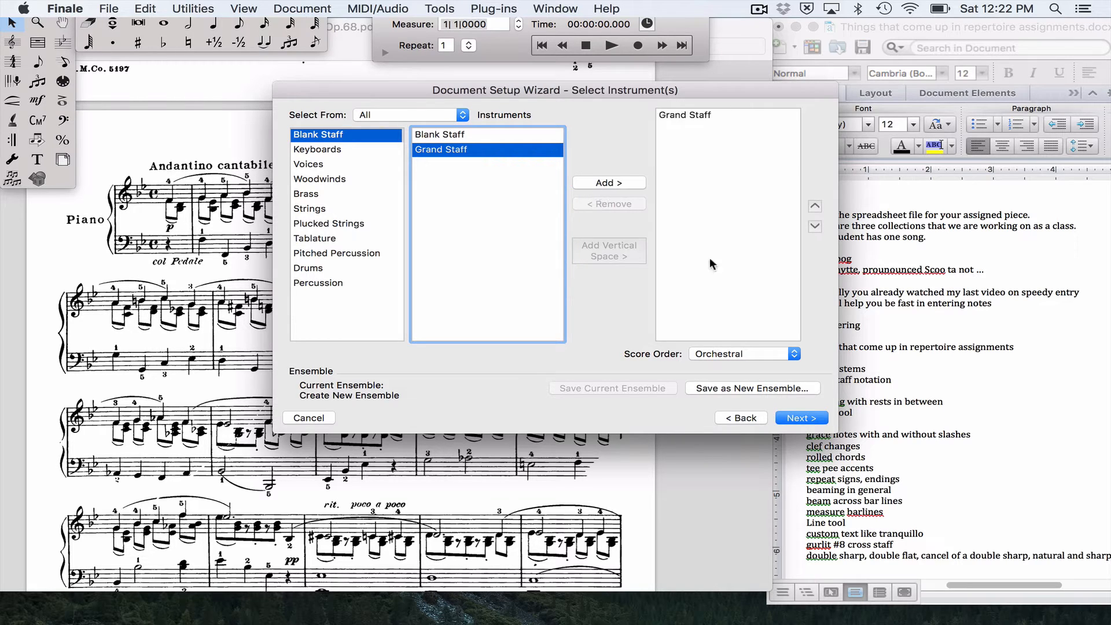
click(800, 419)
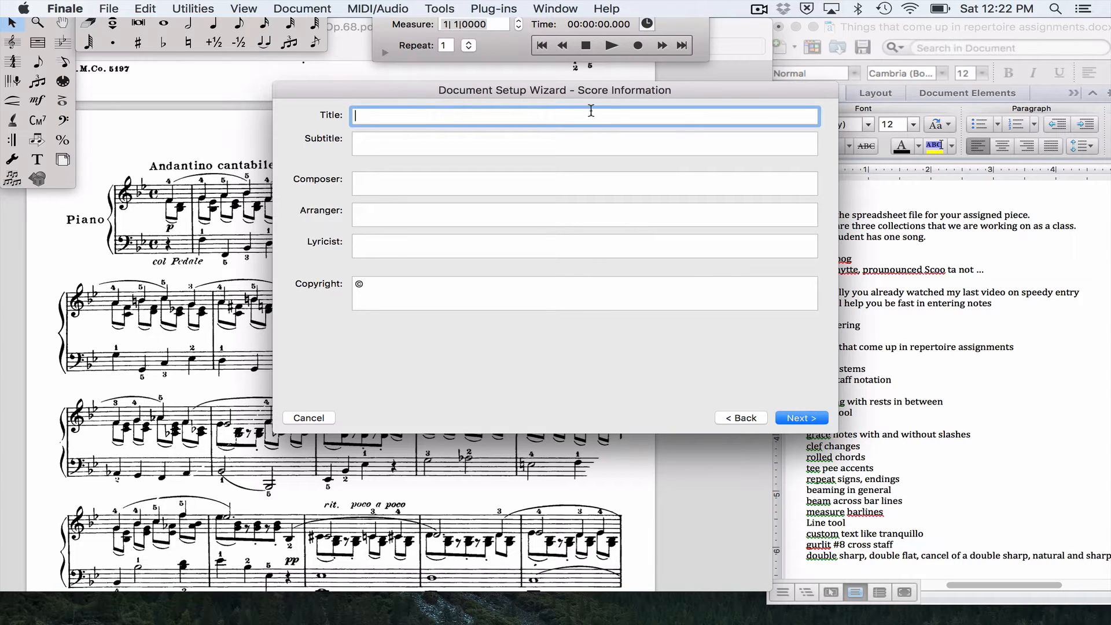
Enter the title "4" and the composer "Louis Schytte, Op. 68, No. 4", and continue to the score settings.
drag(559, 86, 692, 237)
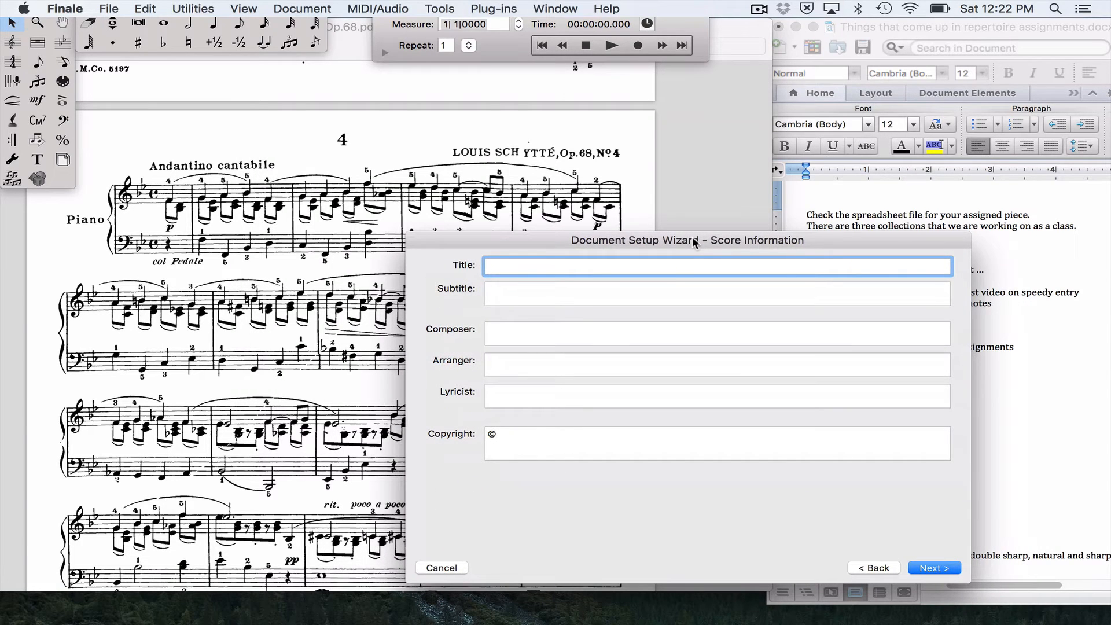
text(4)
click(574, 328)
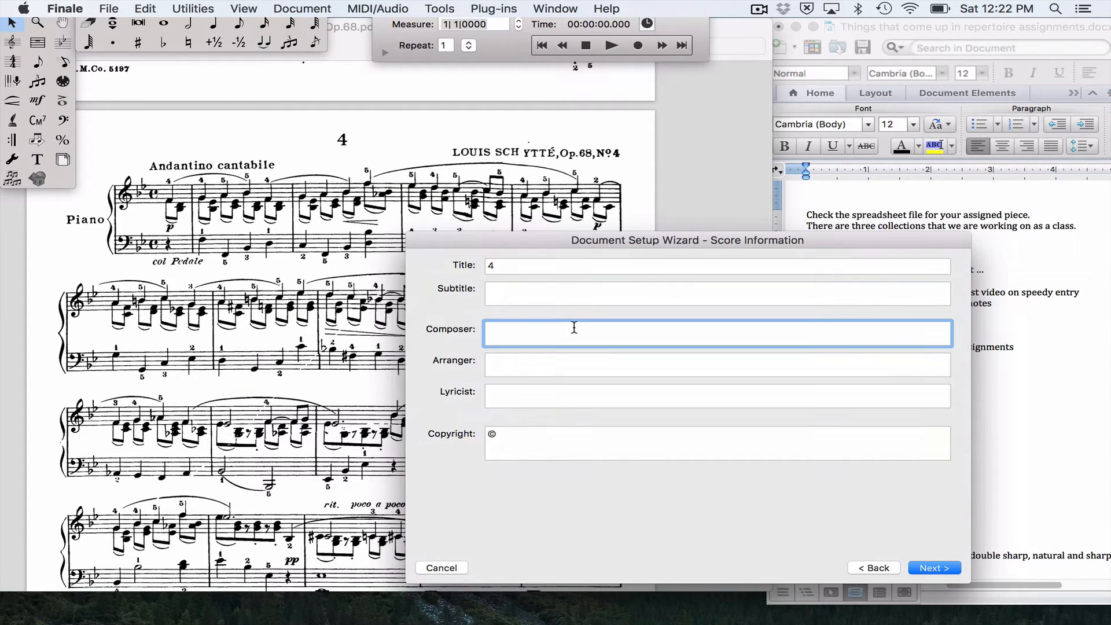
text(Louis Schytte, Op. 68, No.)
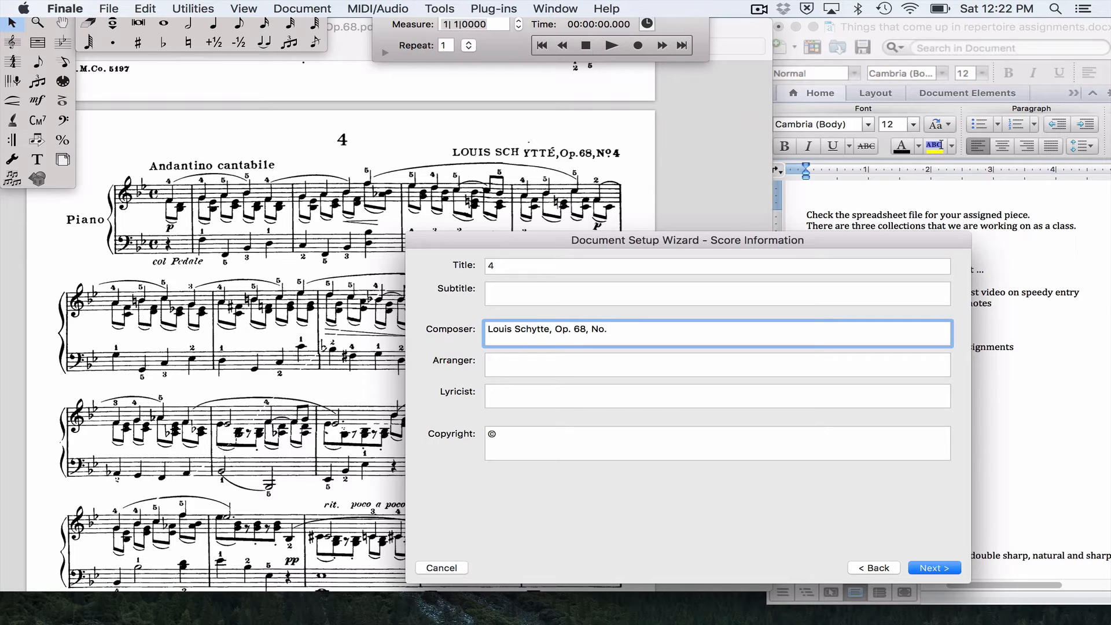
text( 4)
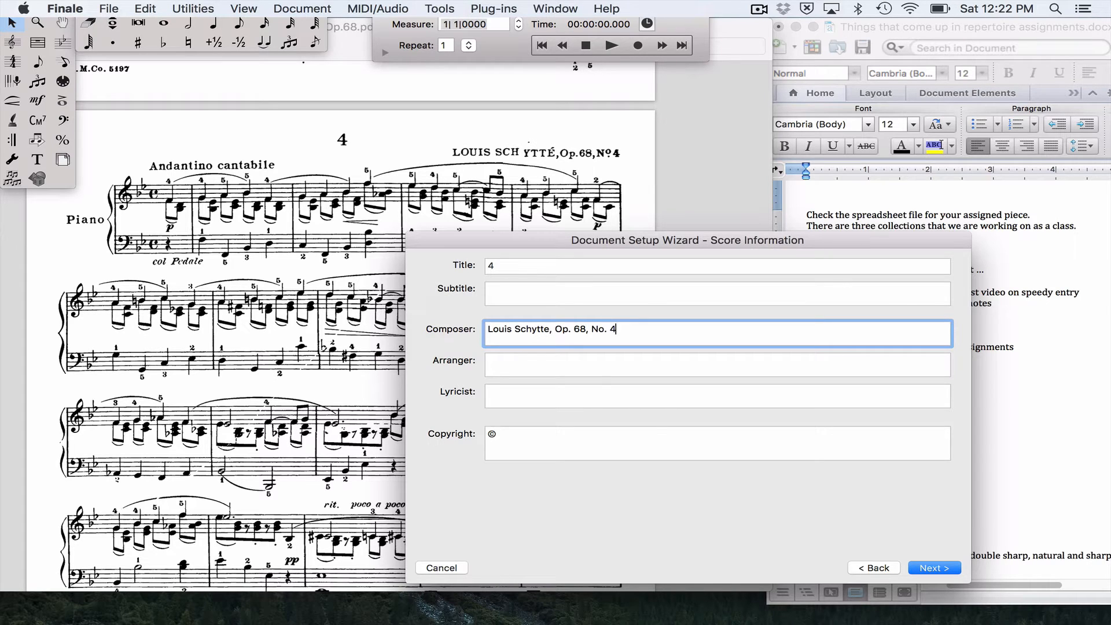
click(933, 566)
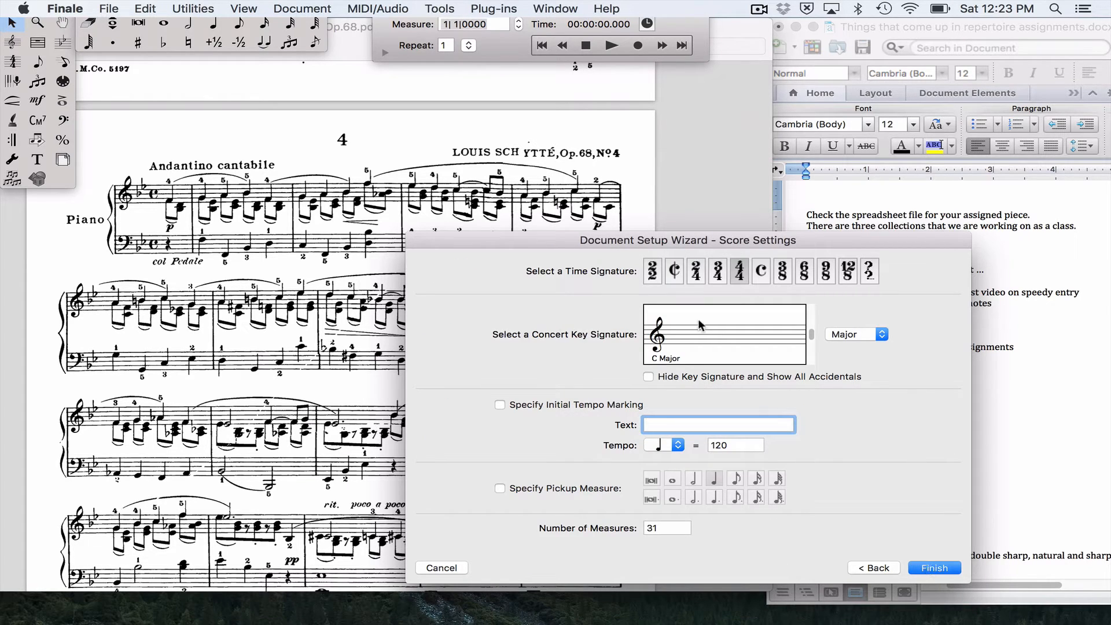
Set the score to common time (C) and the key of B-flat major.
click(761, 271)
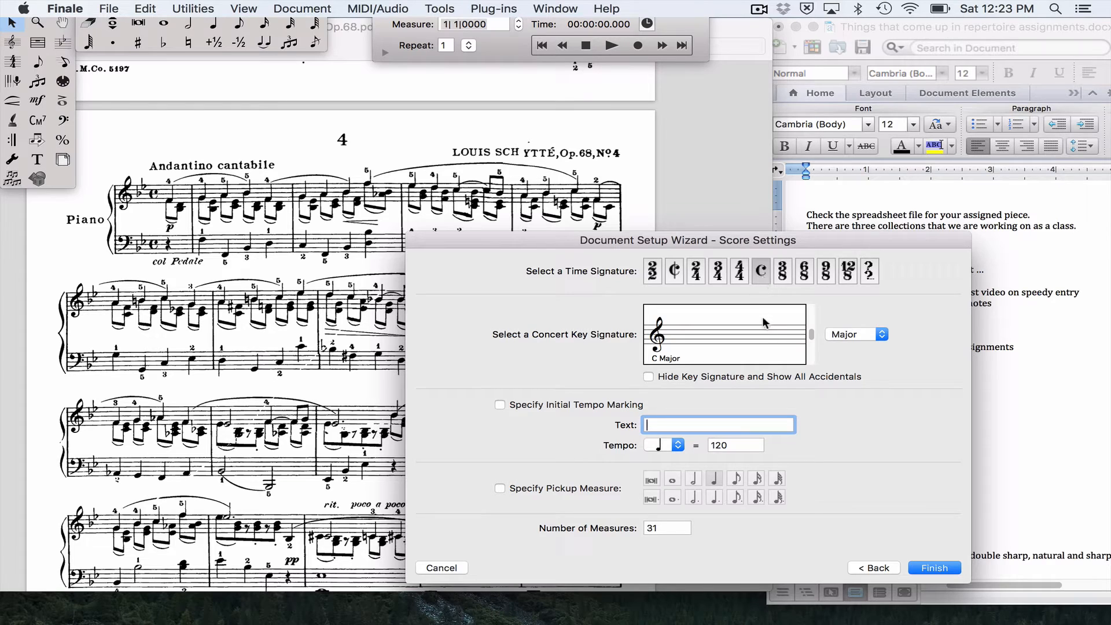
click(810, 349)
Specify an initial tempo marking with the text "Andantino cantabile" and clear its metronome value.
click(501, 405)
text(Andantin)
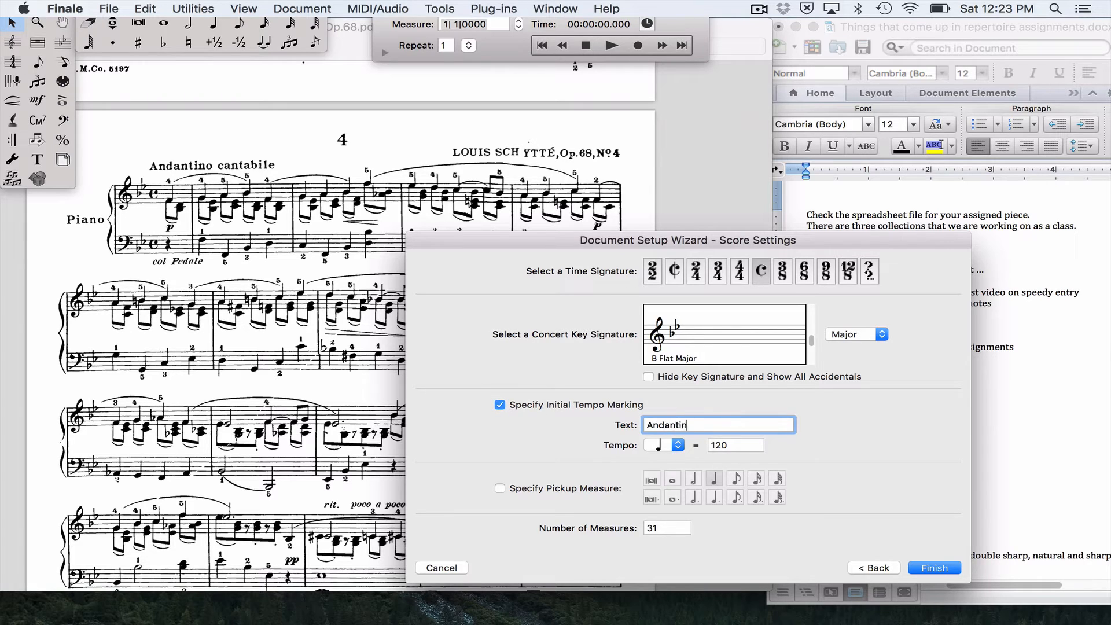
text(o cantabile)
key(Tab)
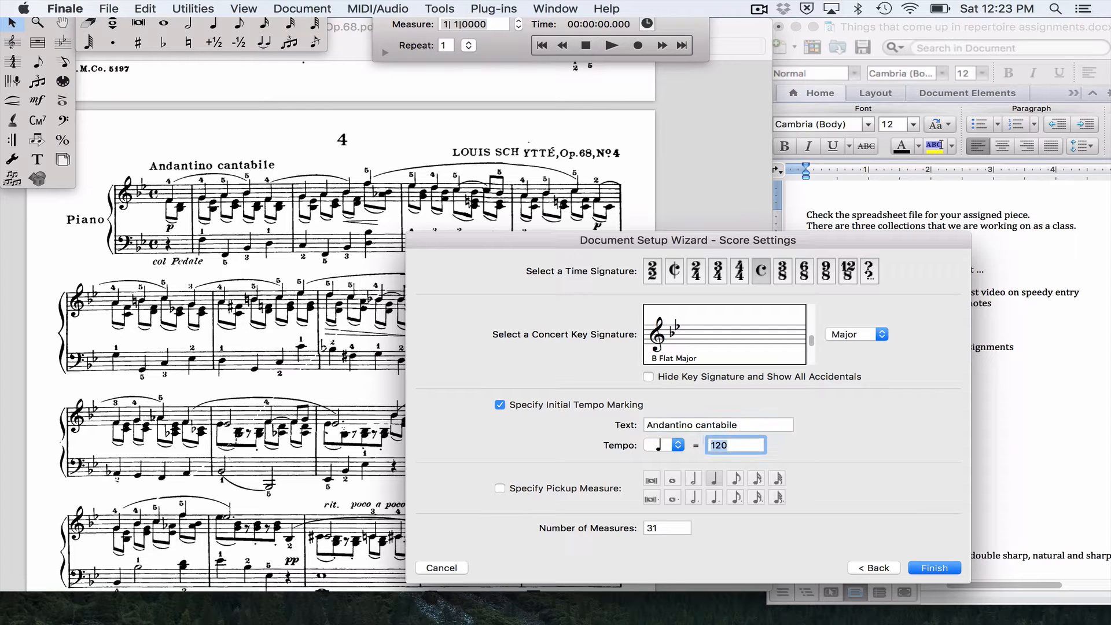
key(BackSpace)
key(Tab)
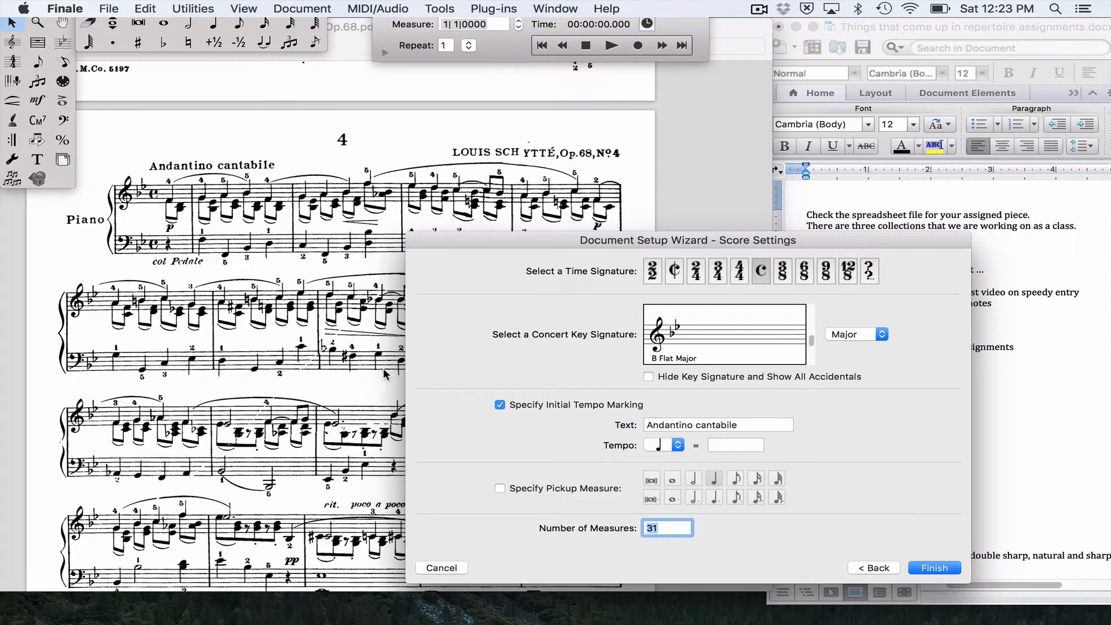
Check the length of the piece in the PDF and specify a quarter-note pickup measure.
scroll(256, 349, down, 10)
scroll(256, 348, up, 10)
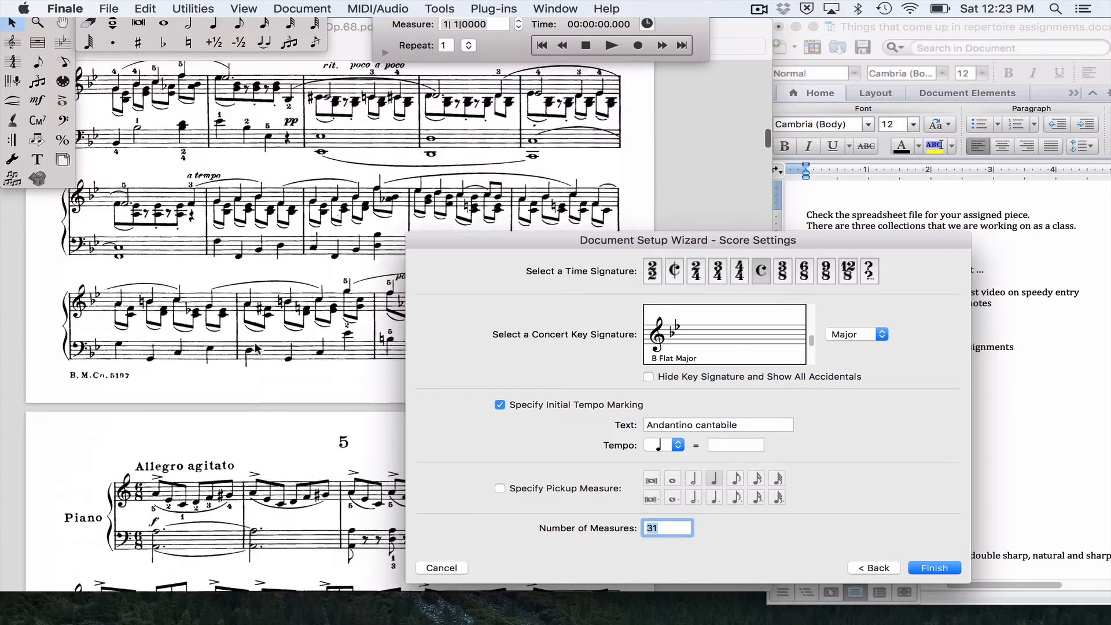
scroll(256, 337, down, 4)
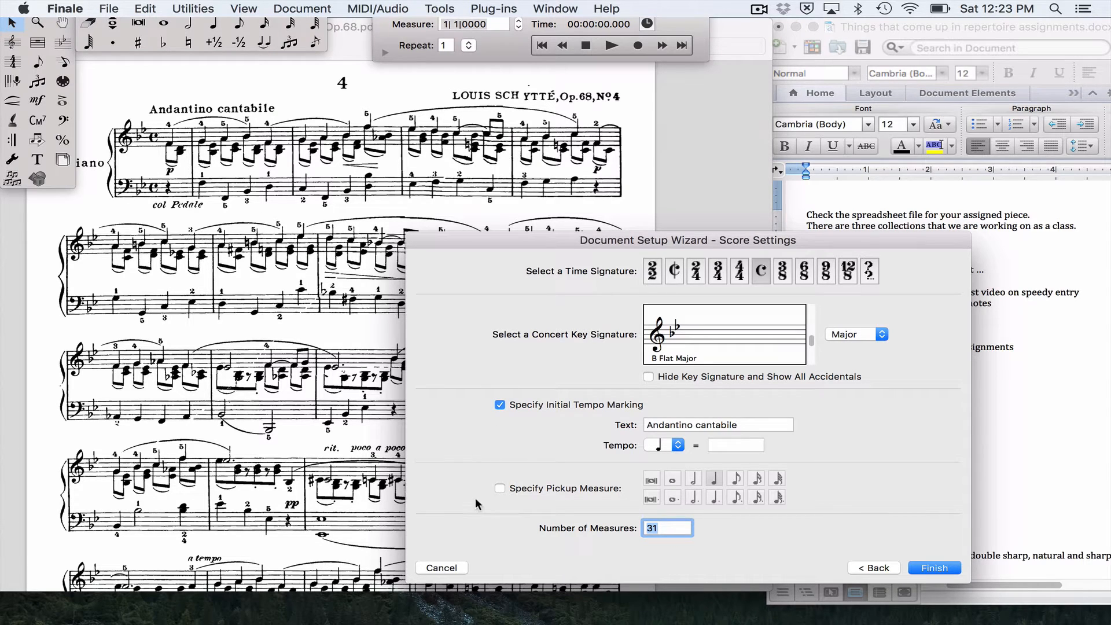
click(499, 487)
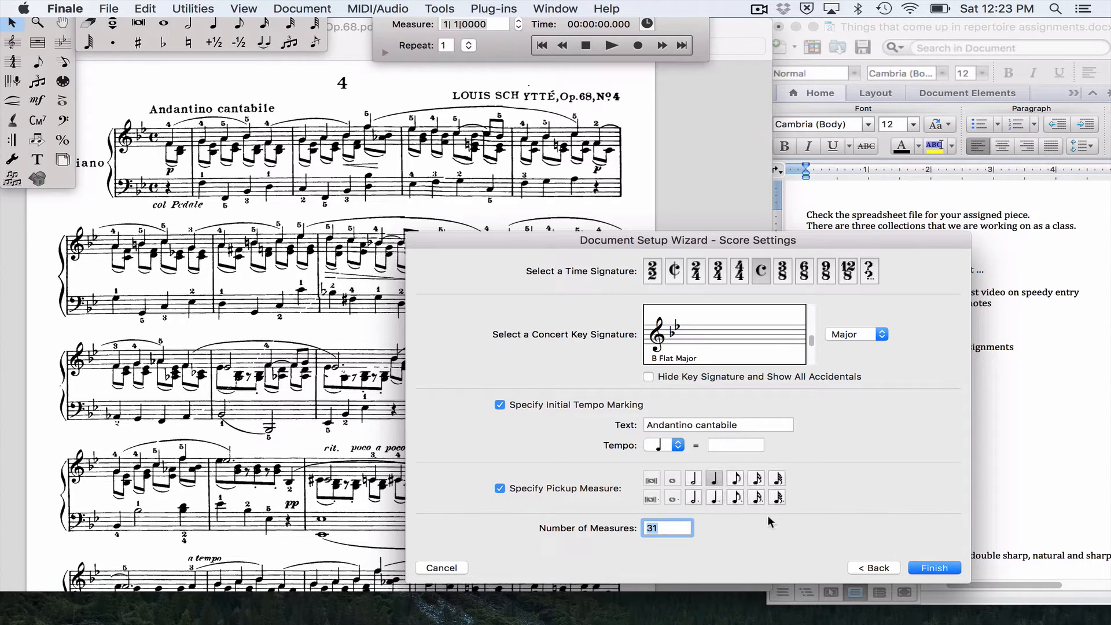
Set the initial tempo to 100 and finish the wizard to create the score.
click(941, 572)
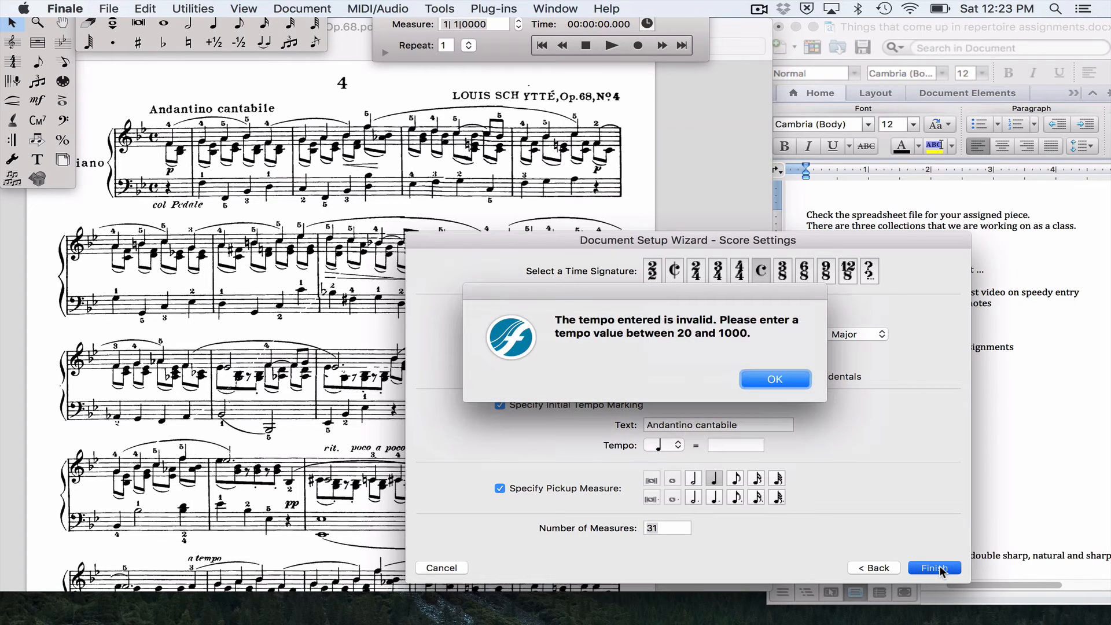
click(765, 383)
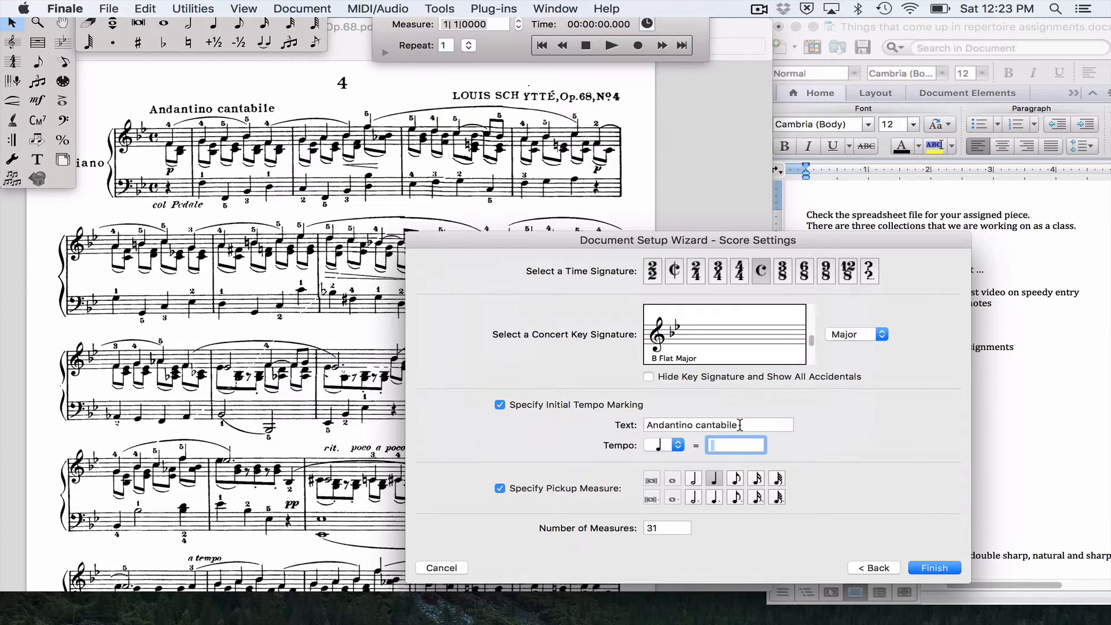
text(100)
click(941, 568)
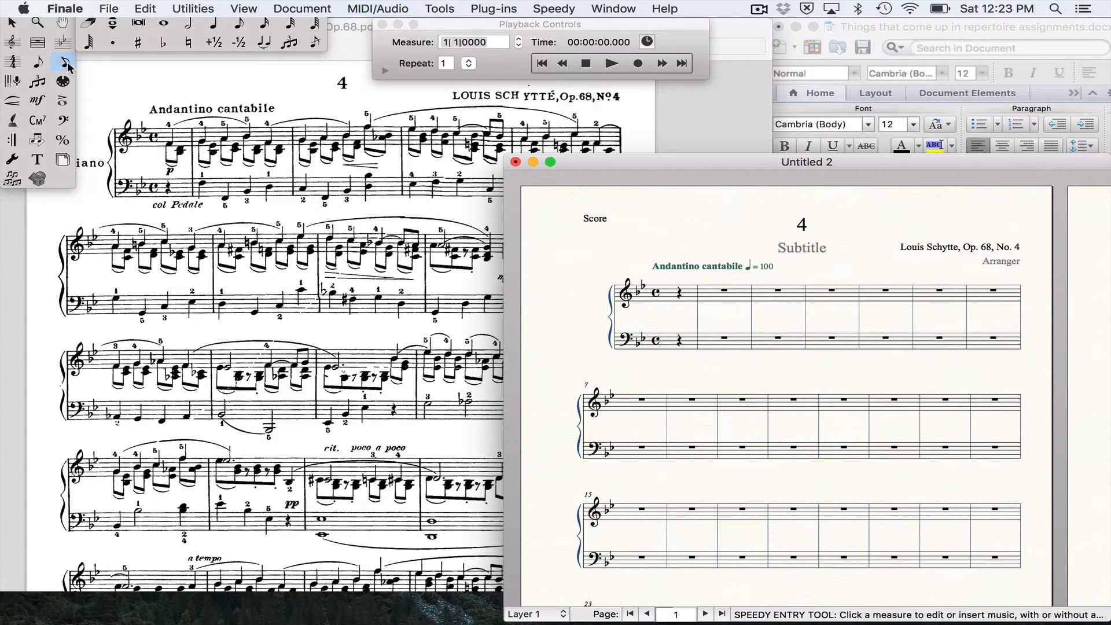
Delete the Subtitle and Arranger placeholder texts from the score's first page.
click(11, 24)
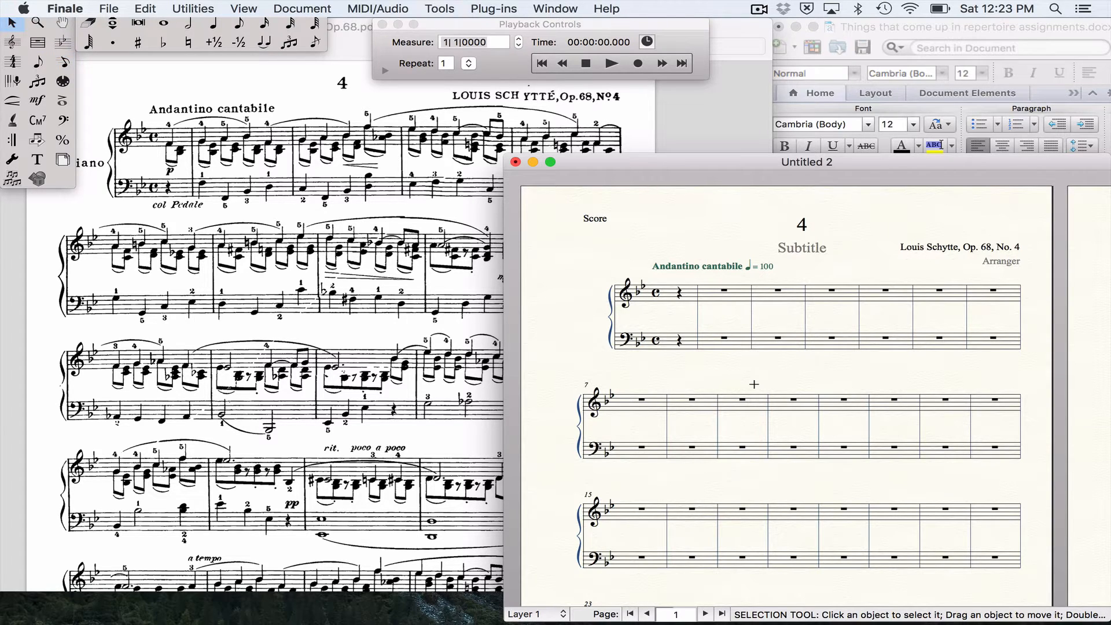
click(787, 248)
key(Delete)
click(1011, 264)
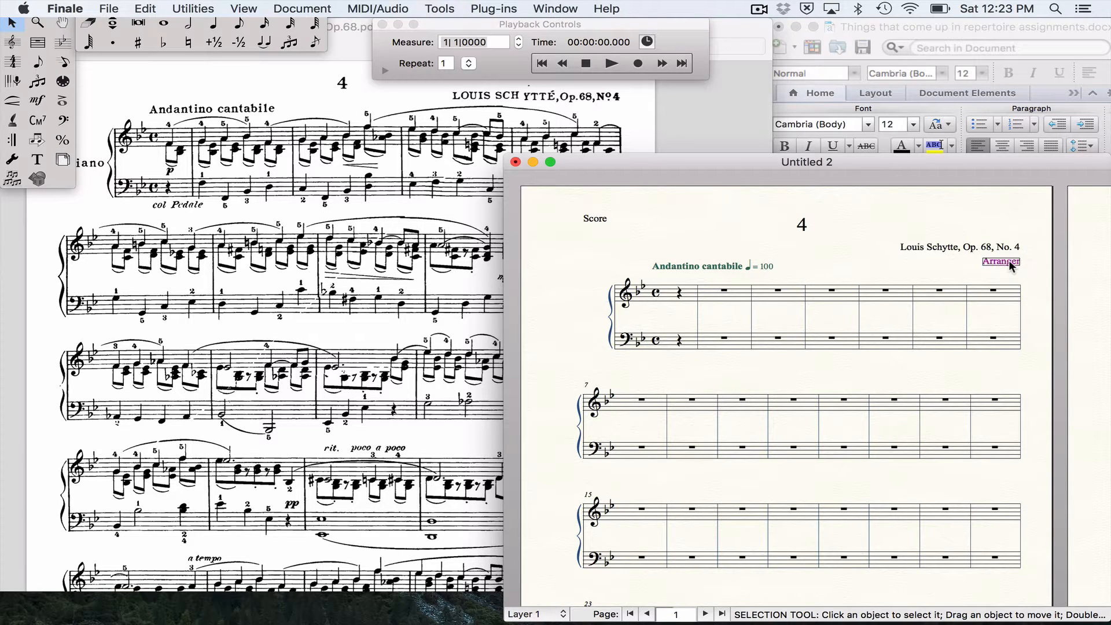
key(Delete)
Edit the tempo expression's text definition to remove the quarter note and "= 100", keeping only "Andantino cantabile".
right_click(762, 266)
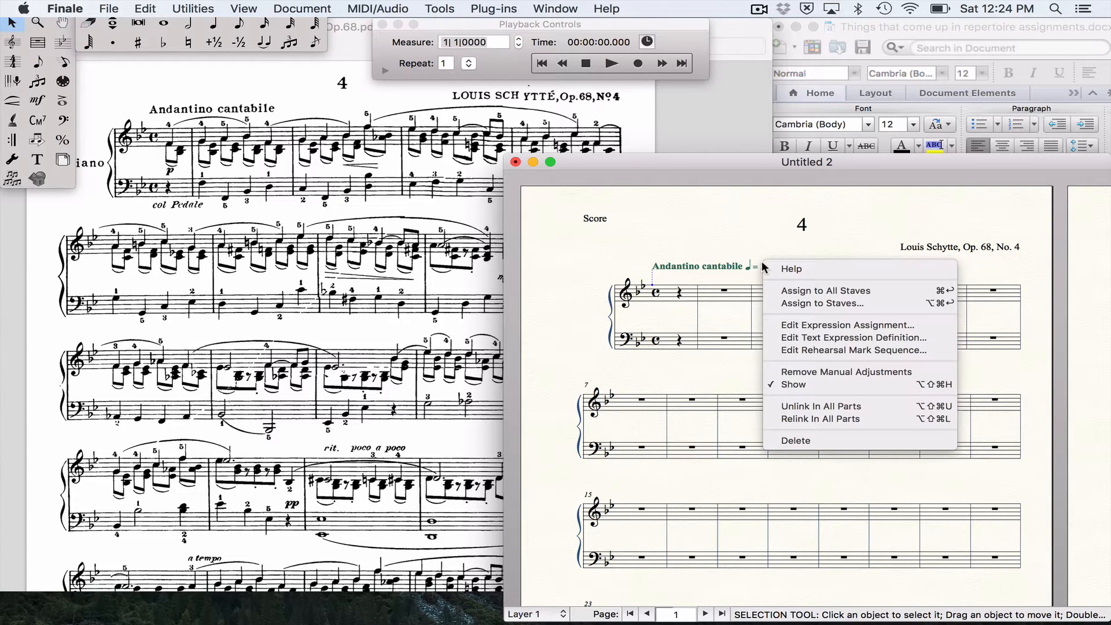
right_click(739, 266)
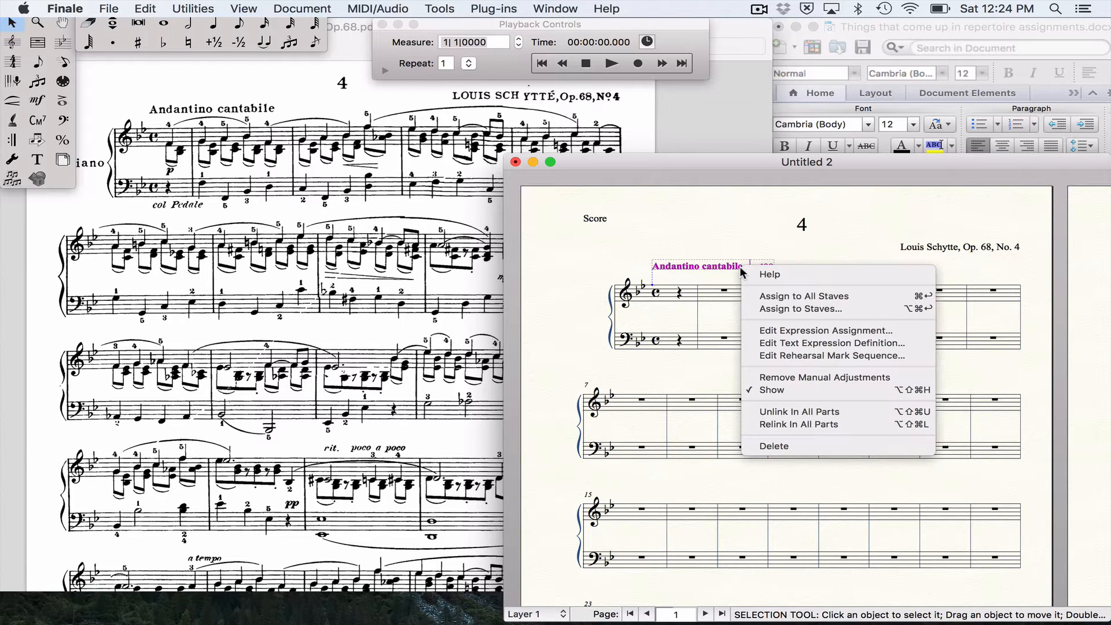
click(801, 342)
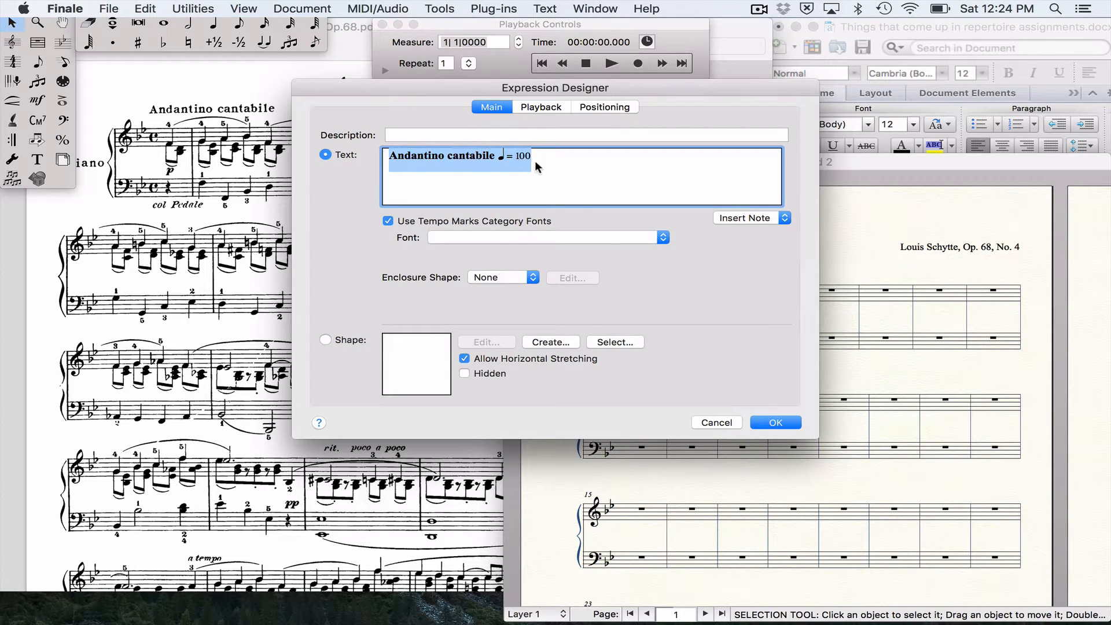
click(535, 161)
key(BackSpace)
key(BackSpace)
key(BackSpace)
key(BackSpace)
key(BackSpace)
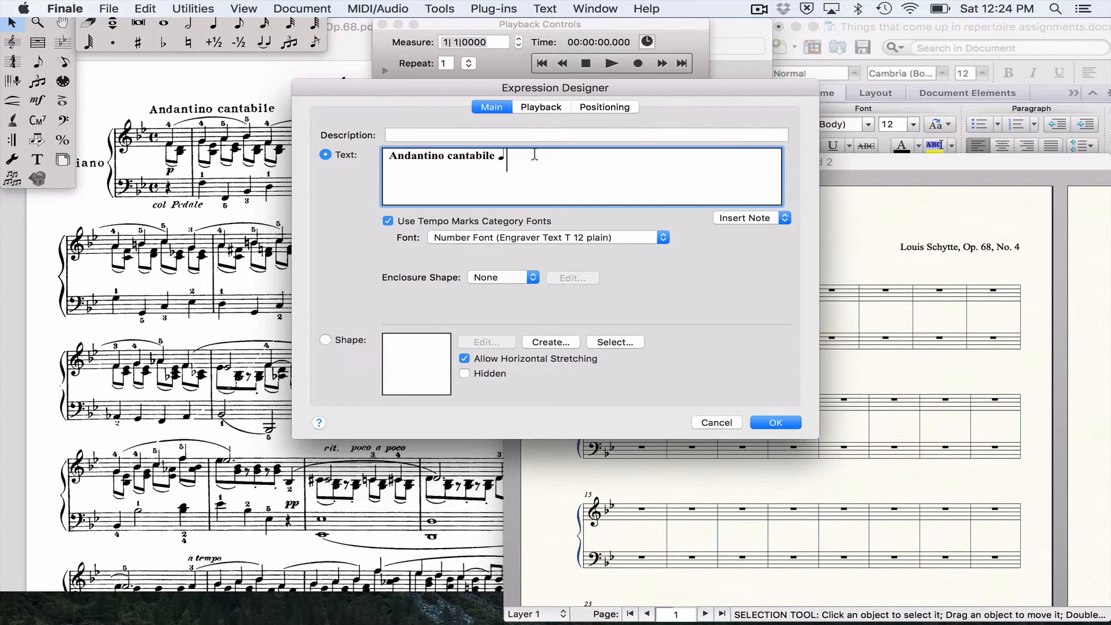
key(BackSpace)
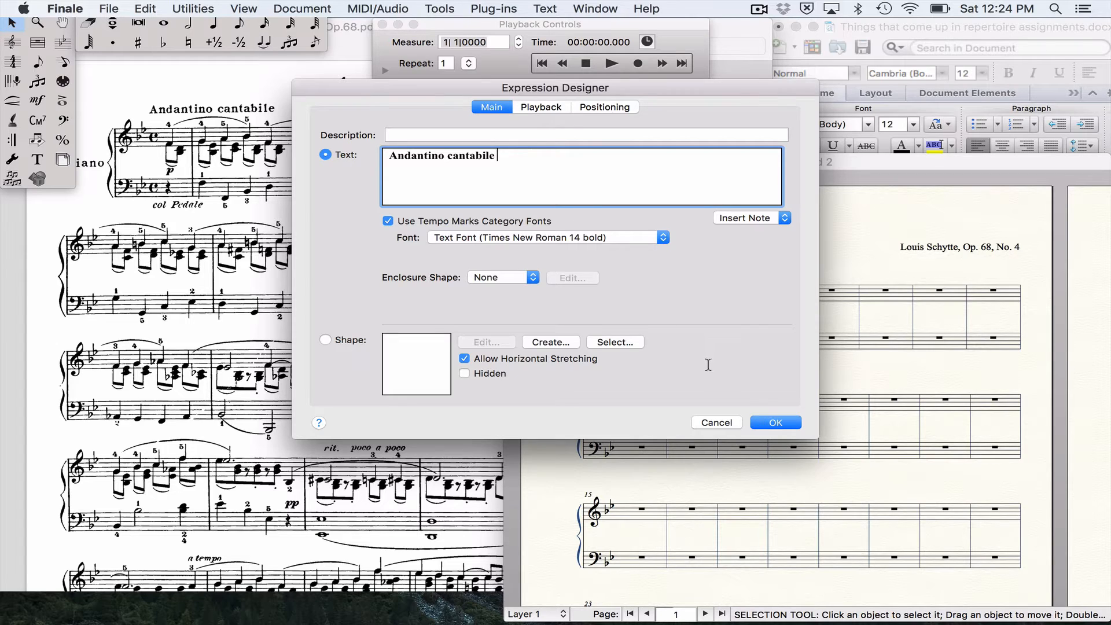
click(769, 423)
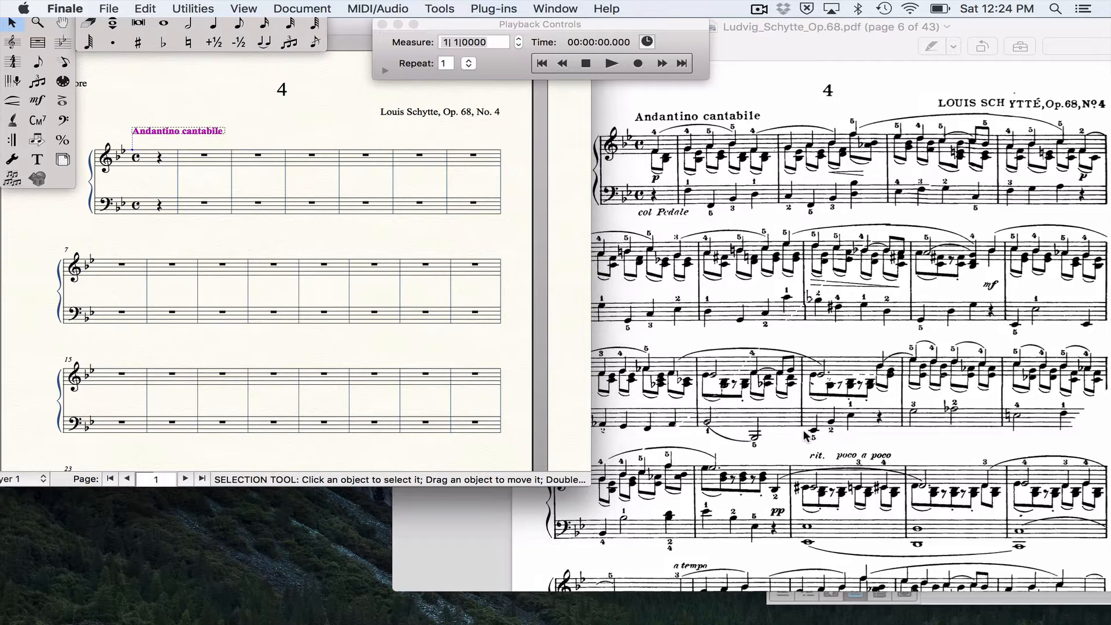
Switch to the Schytte PDF in Preview and bring the full page of piece No. 4 into view.
scroll(867, 231, up, 2)
click(867, 231)
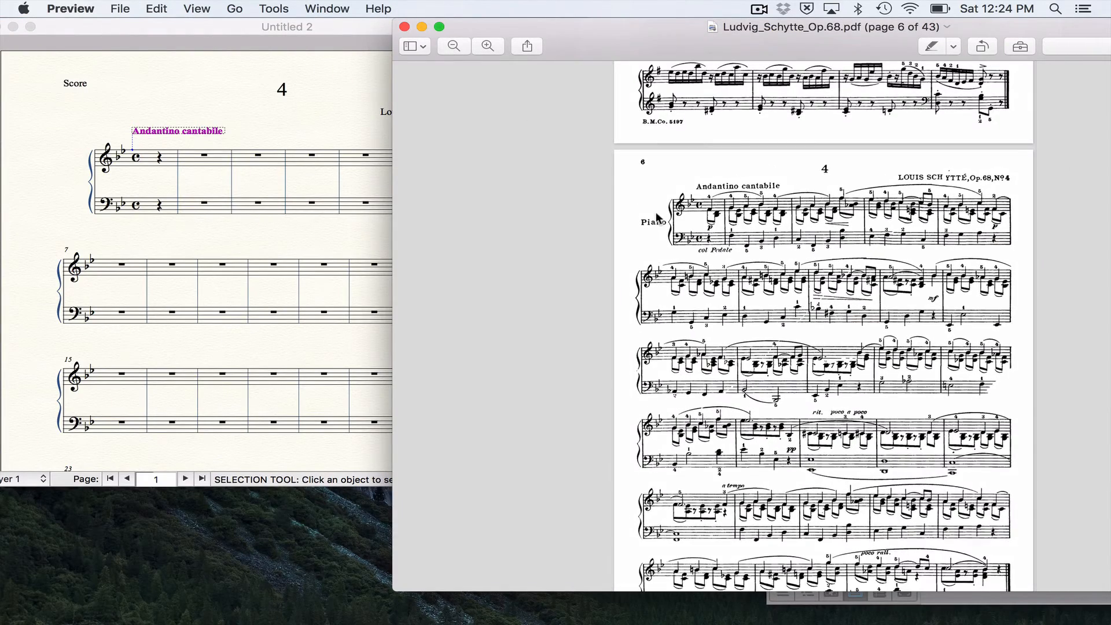
scroll(657, 218, down, 4)
scroll(657, 218, up, 2)
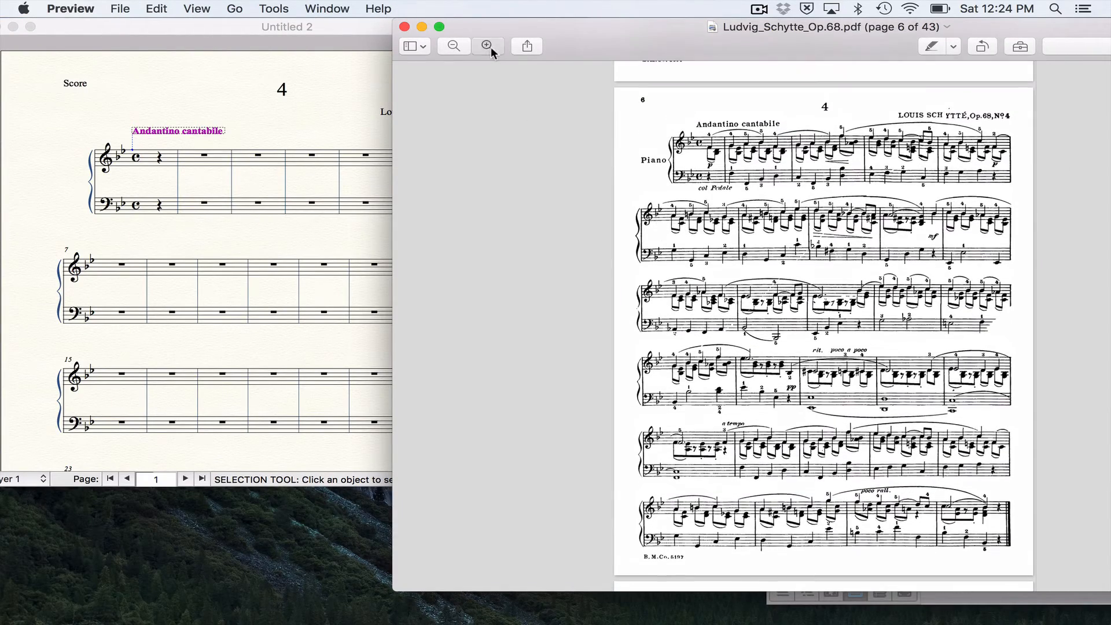
Enlarge the Schytte PDF page, switch back to the Finale score and deselect the tempo expression.
click(490, 47)
click(307, 130)
scroll(792, 279, up, 3)
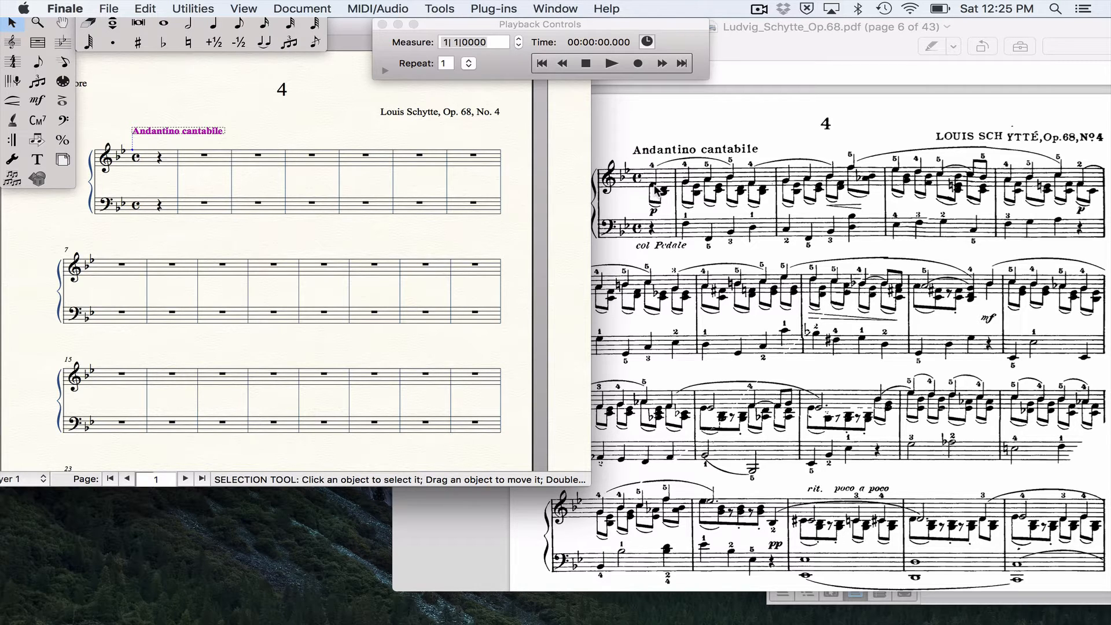
click(274, 182)
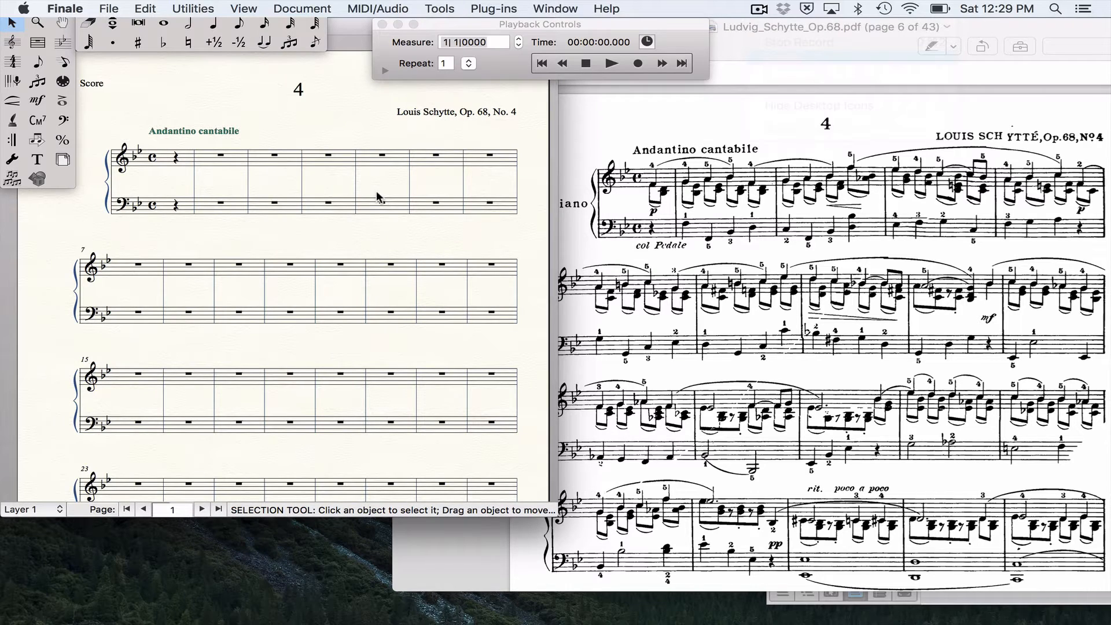
click(58, 510)
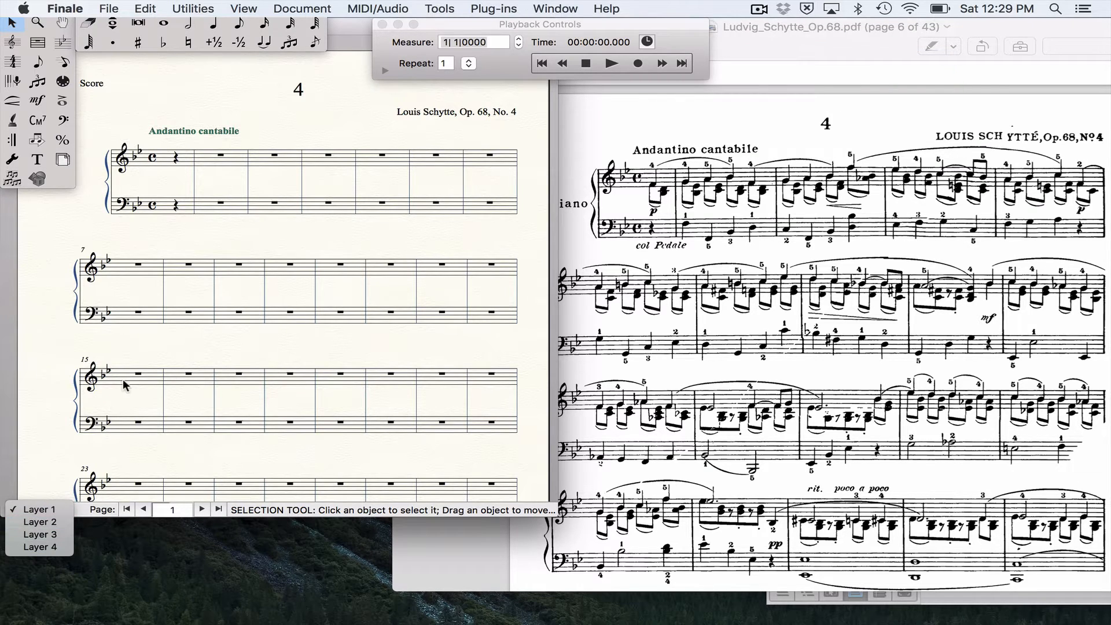
click(136, 345)
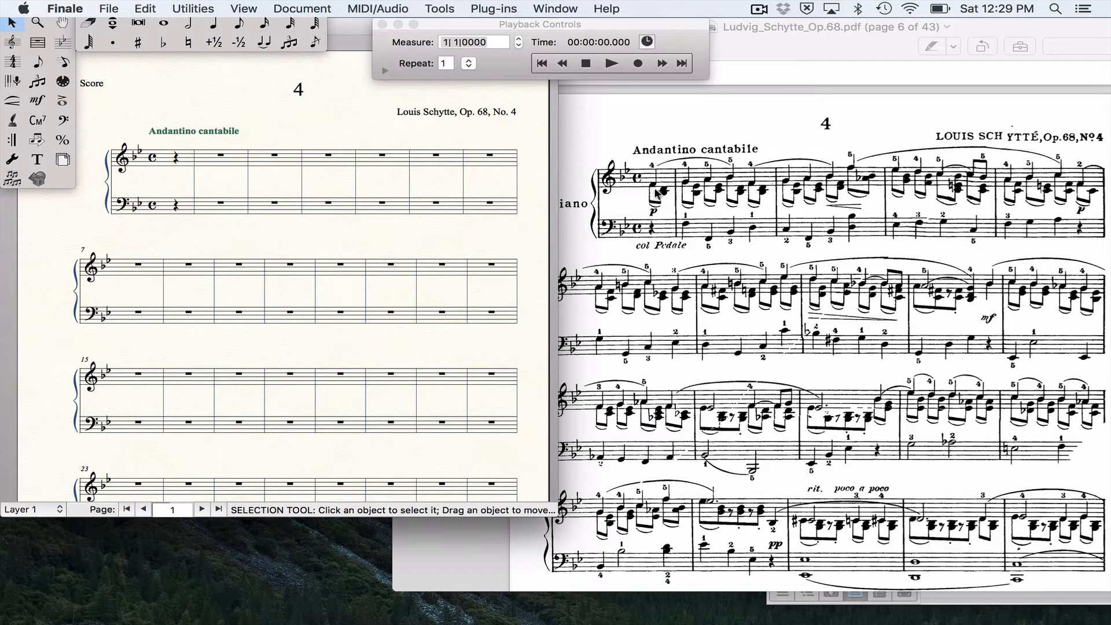
Enter treble quarter notes in Layer 1: F in the pickup measure, then G, A, B-flat and F in the next measure.
click(213, 30)
click(168, 163)
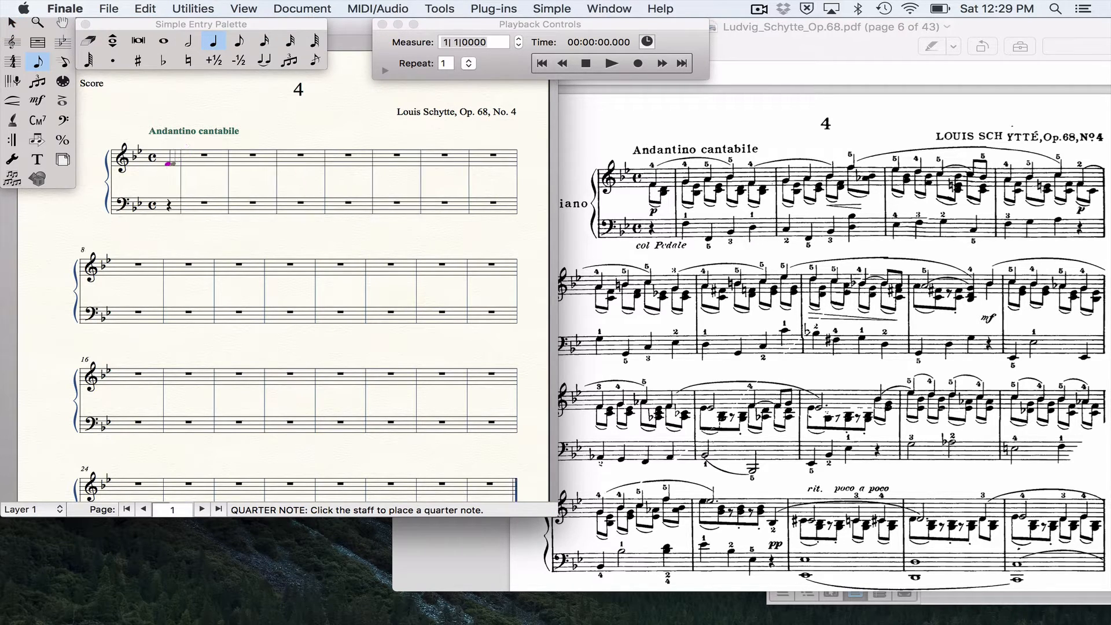
click(187, 162)
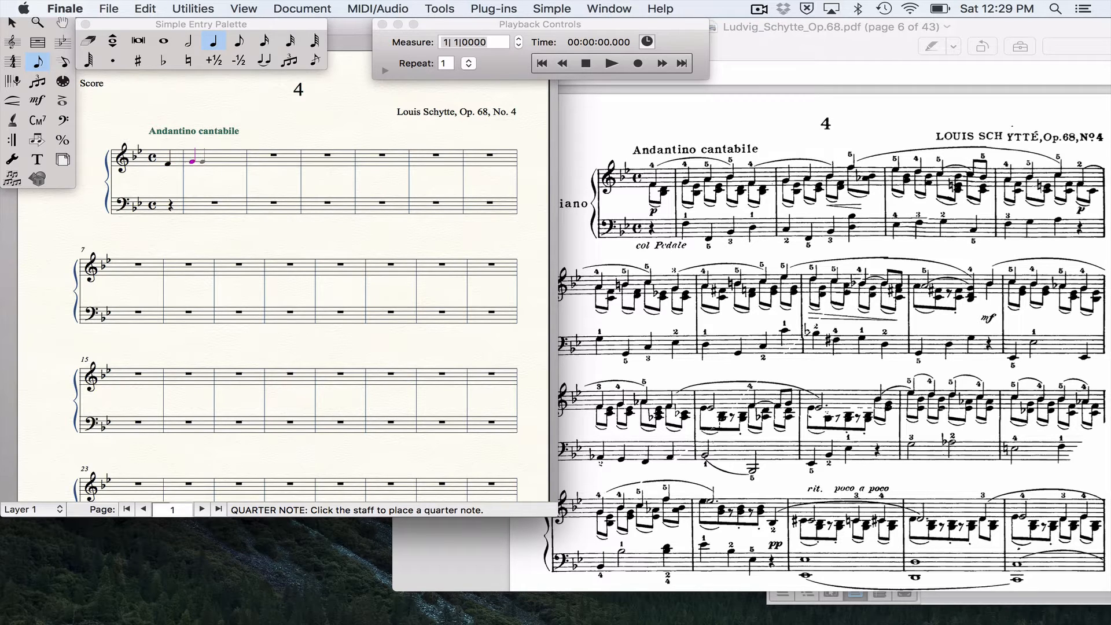
click(208, 158)
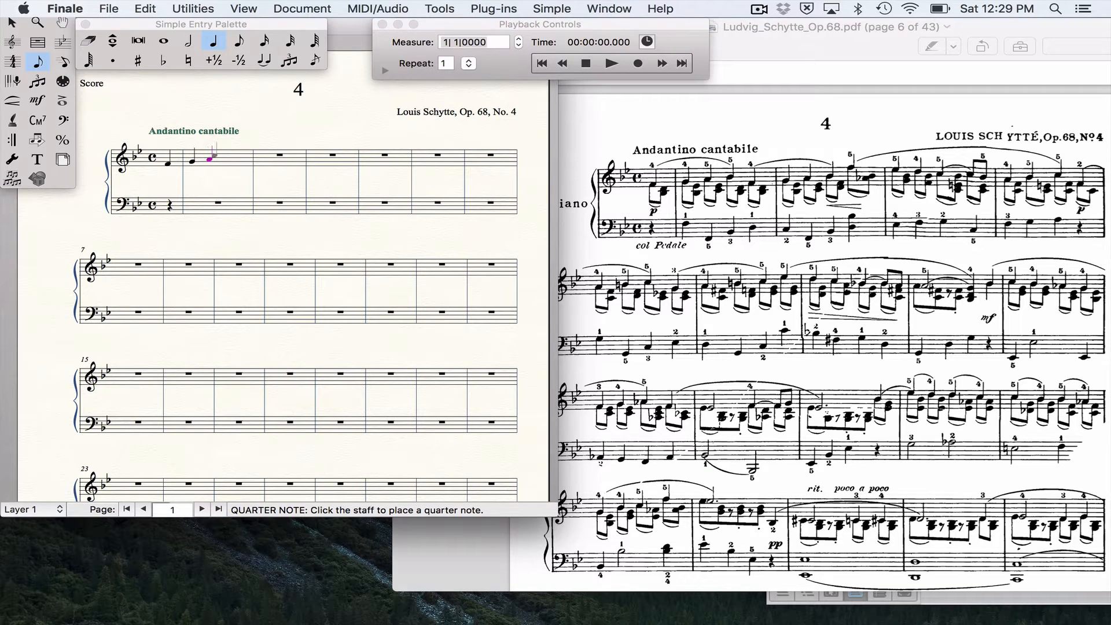
click(216, 156)
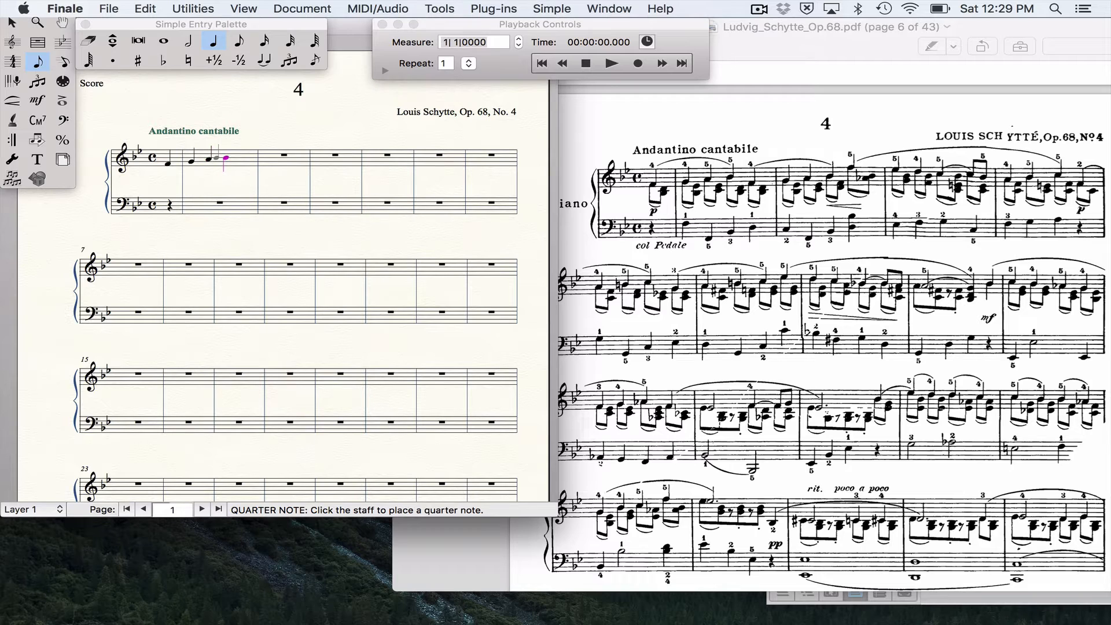
click(243, 163)
Enter the treble eighth notes and chords in Layer 2 for the pickup and the first two beats of the next measure.
click(239, 42)
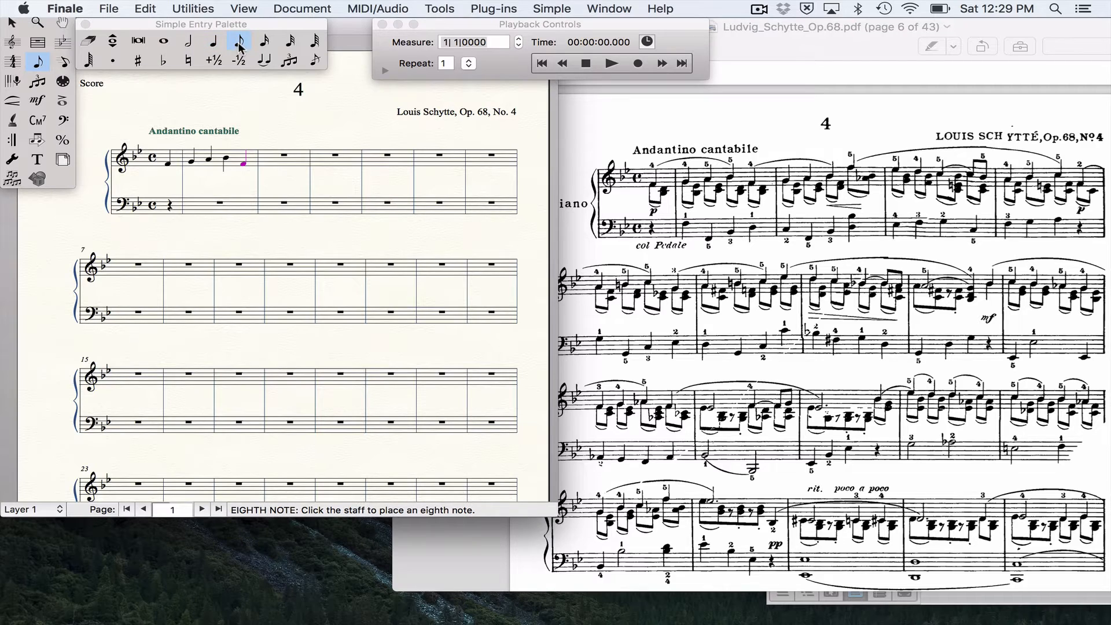
click(46, 510)
click(45, 520)
click(167, 165)
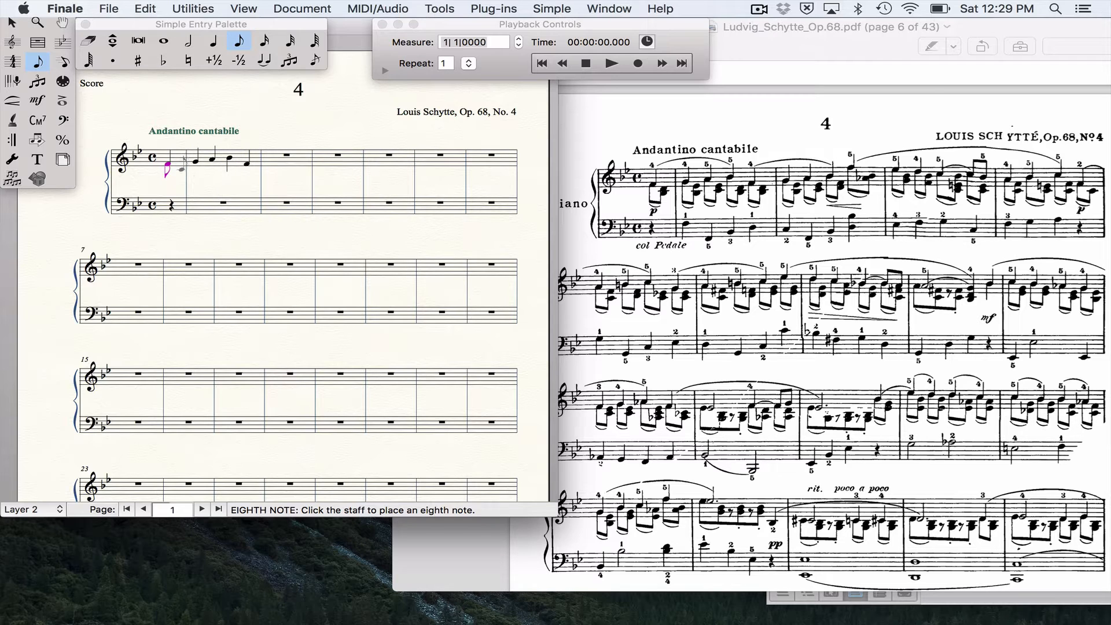
click(179, 170)
click(197, 159)
click(207, 158)
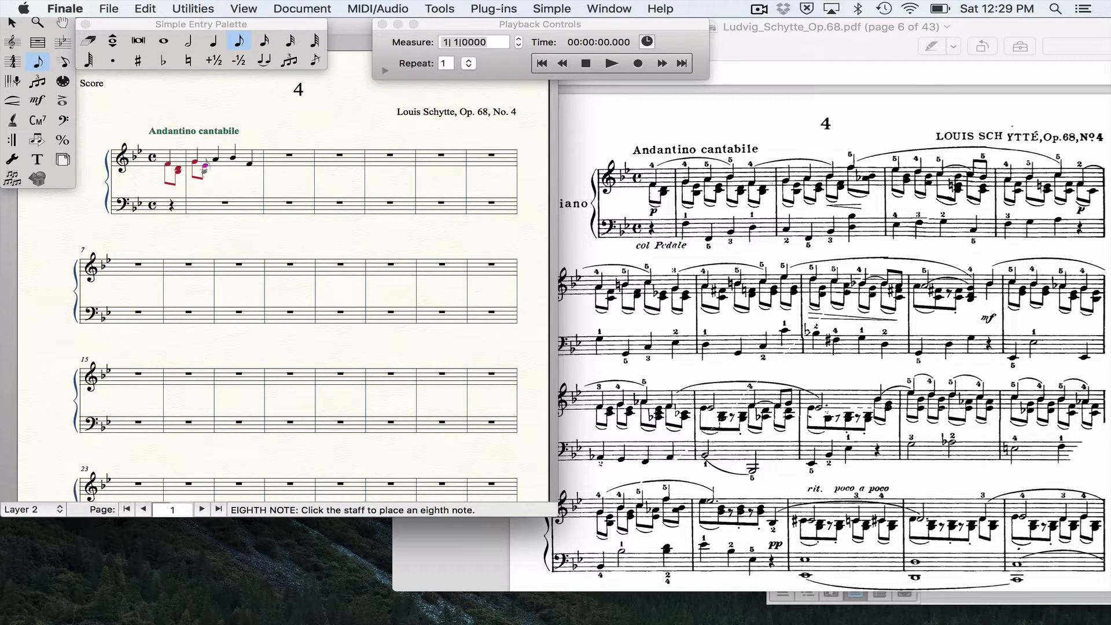
click(205, 171)
click(215, 158)
click(225, 166)
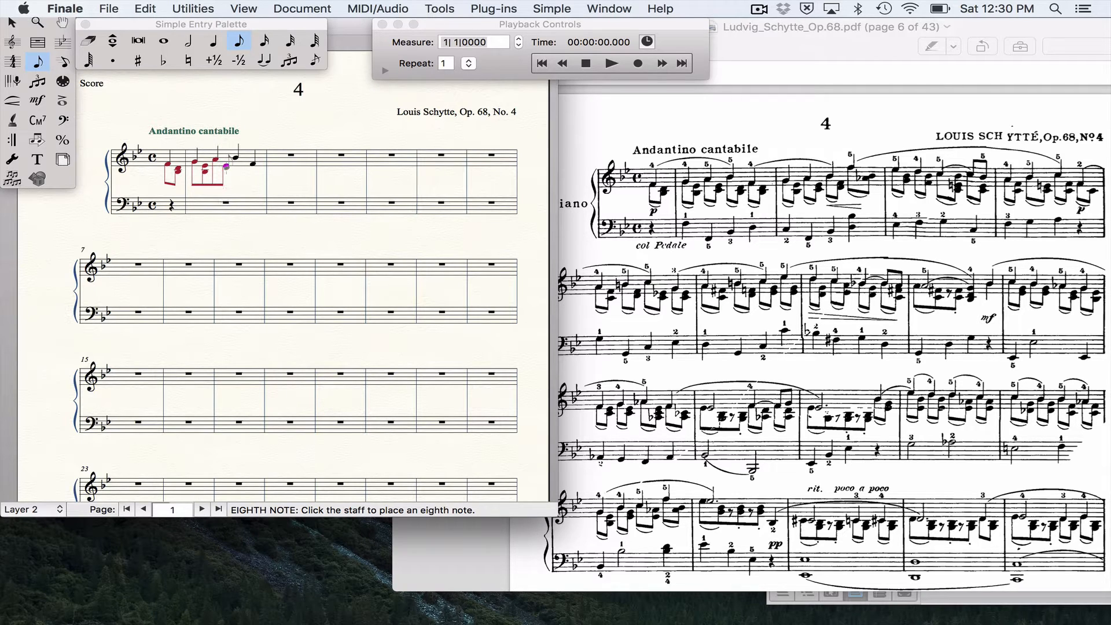
Break the Layer 2 beam in the first full treble measure so the eighth notes are beamed in pairs.
key(Up)
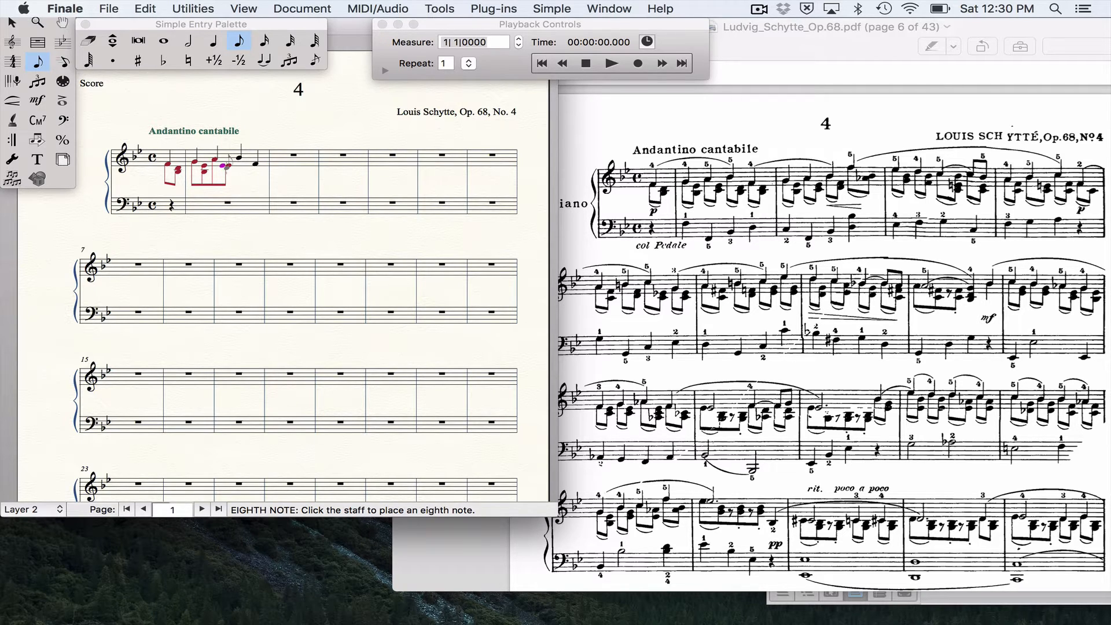
key(Down)
key(Left)
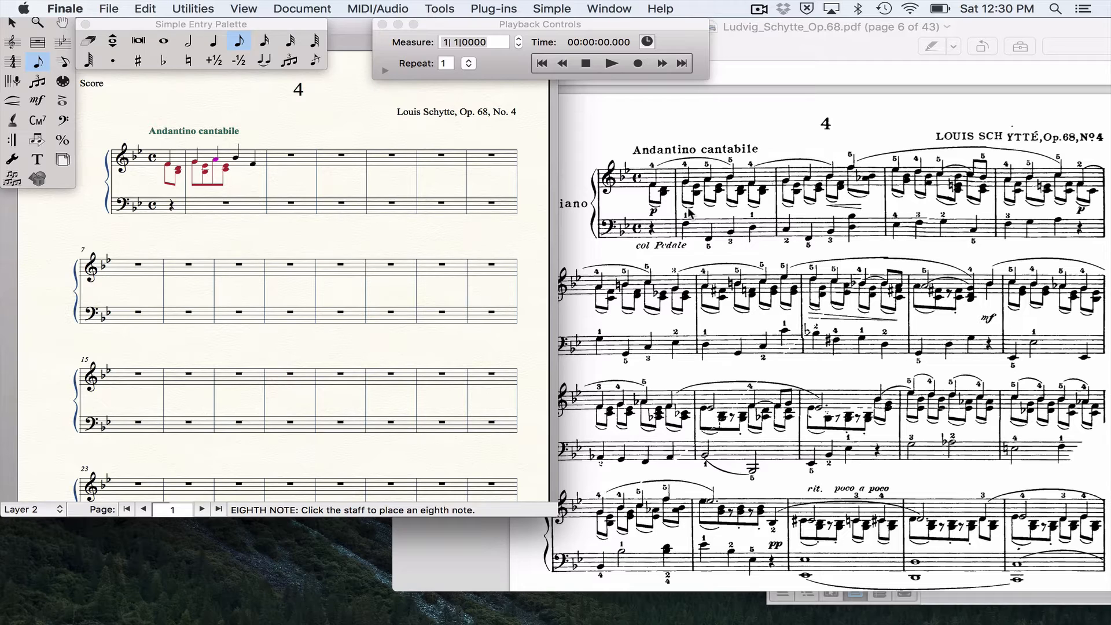
key(slash)
key(slash)
key(slash)
key(slash)
key(slash)
key(slash)
key(slash)
key(slash)
key(slash)
Try sample eighth notes in Layer 3 on the bass staff of the first two full measures.
click(36, 514)
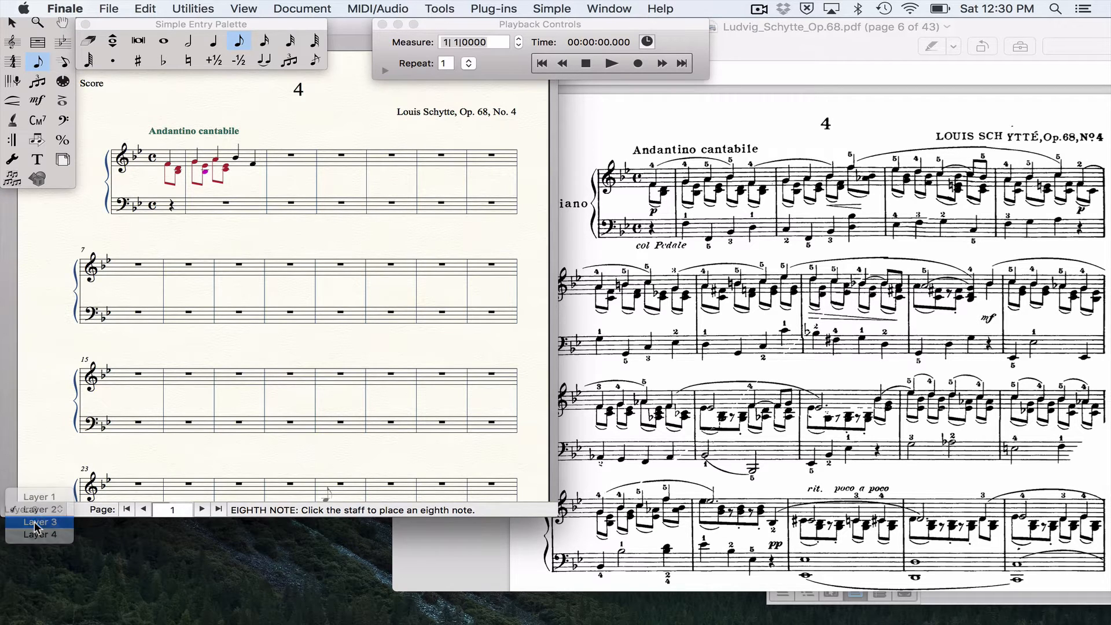
click(36, 521)
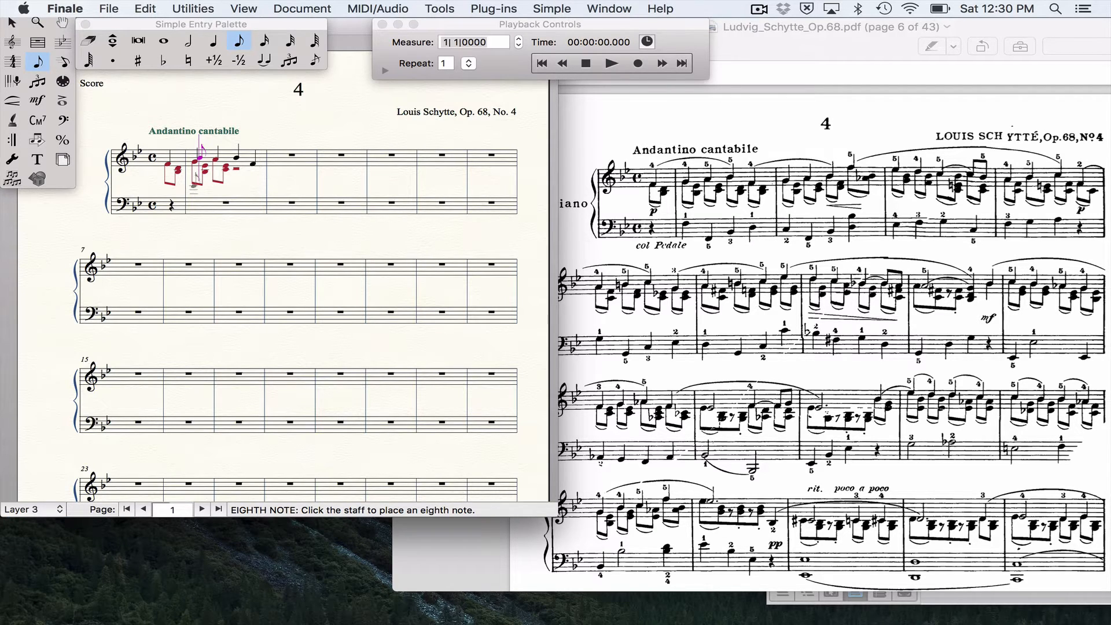
click(196, 186)
click(206, 197)
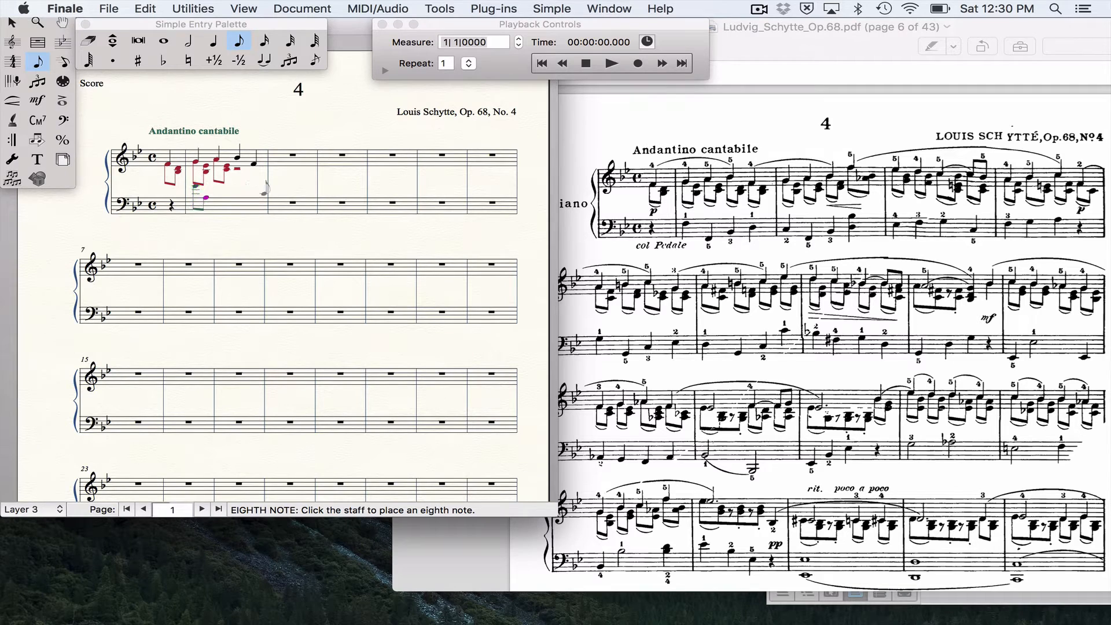
click(215, 194)
click(275, 201)
click(285, 204)
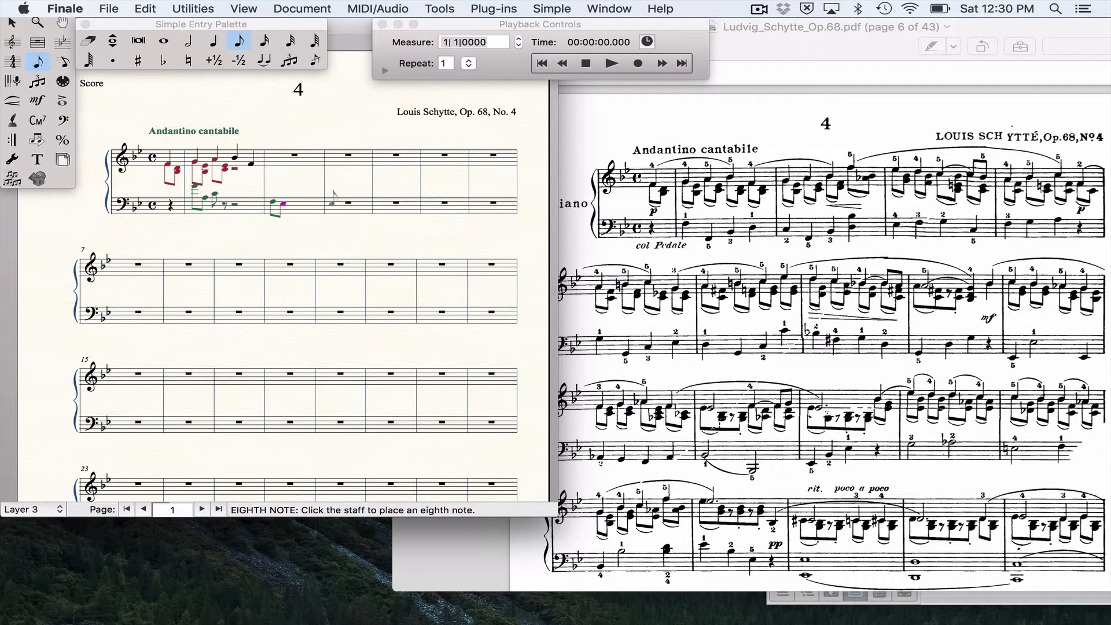
Try four sample eighth notes in Layer 4 on the bass staff of the first full measure.
click(32, 509)
click(40, 521)
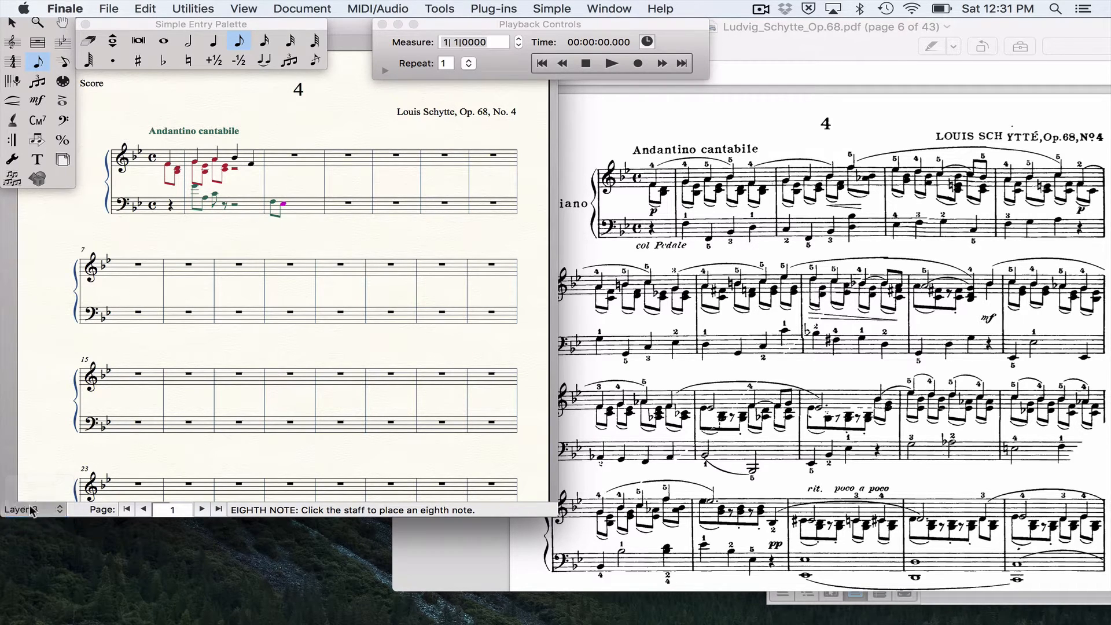
click(195, 213)
click(204, 209)
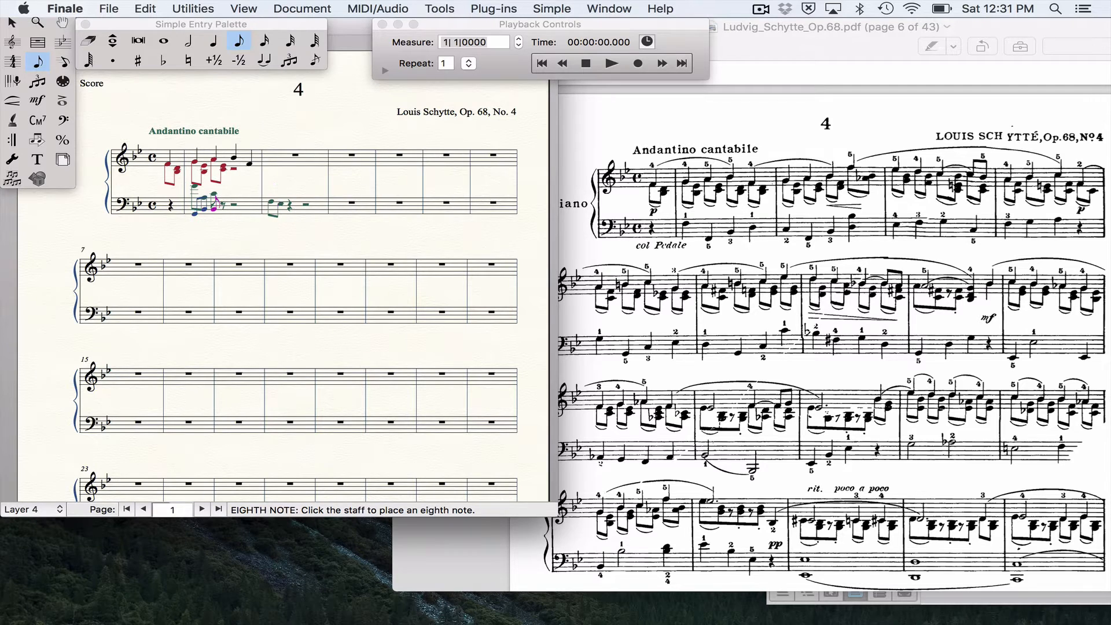
click(214, 206)
click(223, 205)
Undo all the sample Layer 3 and Layer 4 notes on the bass staff.
key(super+z)
key(super+z)
key(super+z)
key(super+z)
key(super+z)
key(super+z)
key(super+z)
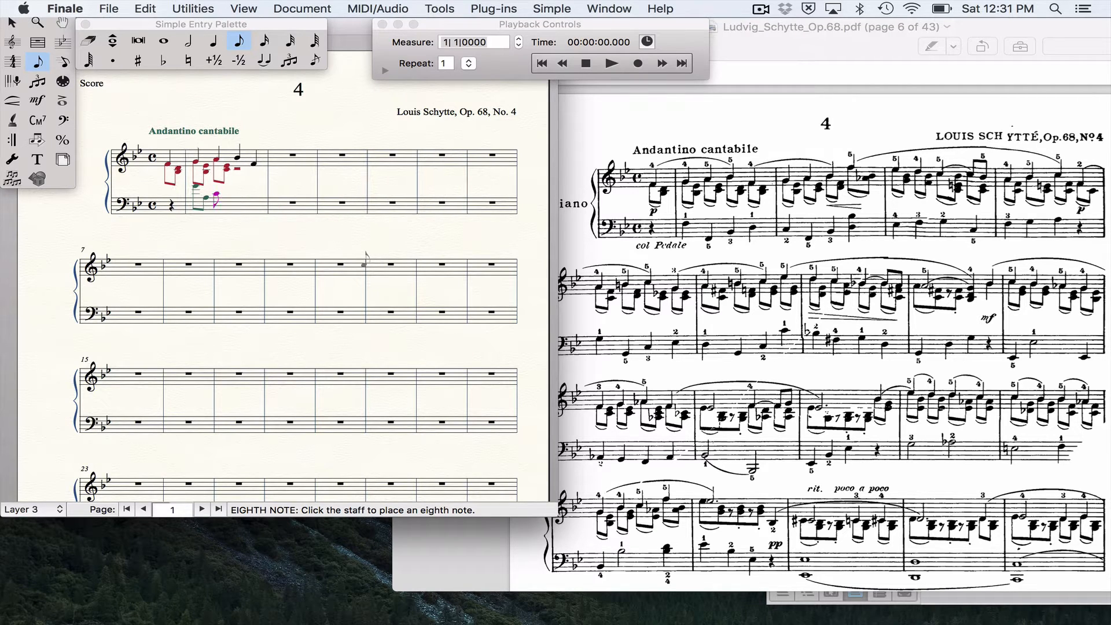
key(super+z)
key(super+z)
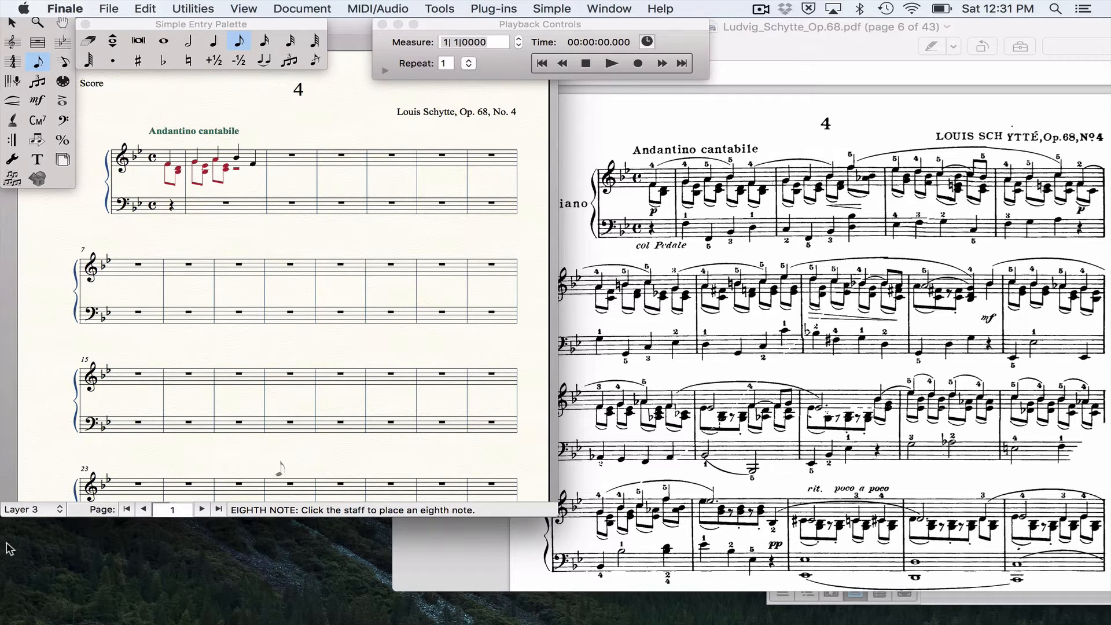
Try four sample eighth notes in Layer 1 on the bass staff of the first full measure.
click(31, 509)
click(42, 485)
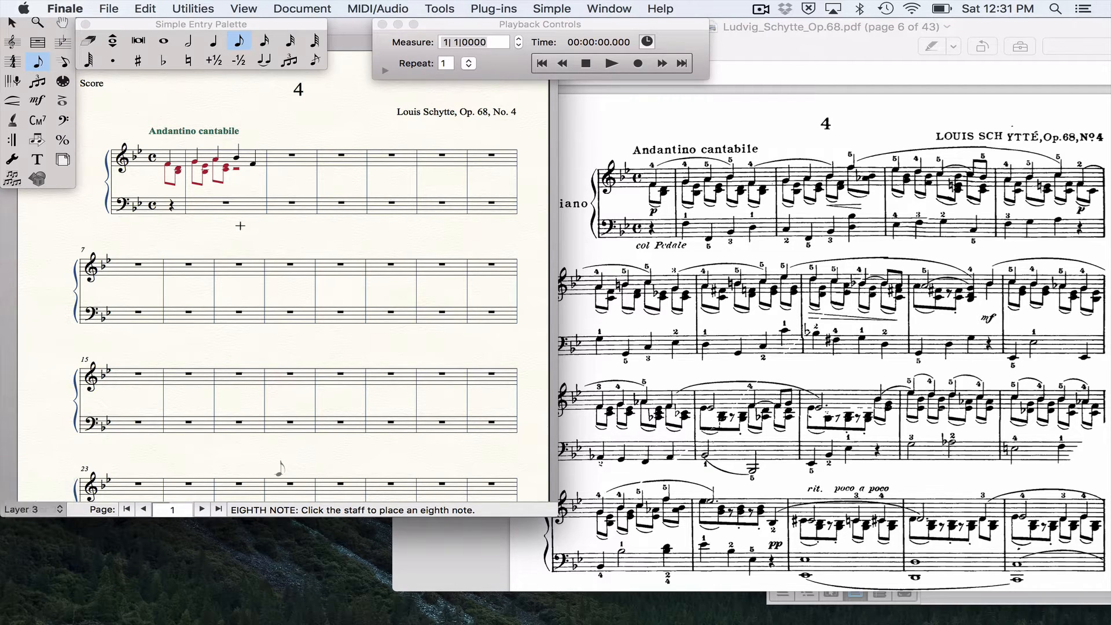
click(194, 198)
click(204, 217)
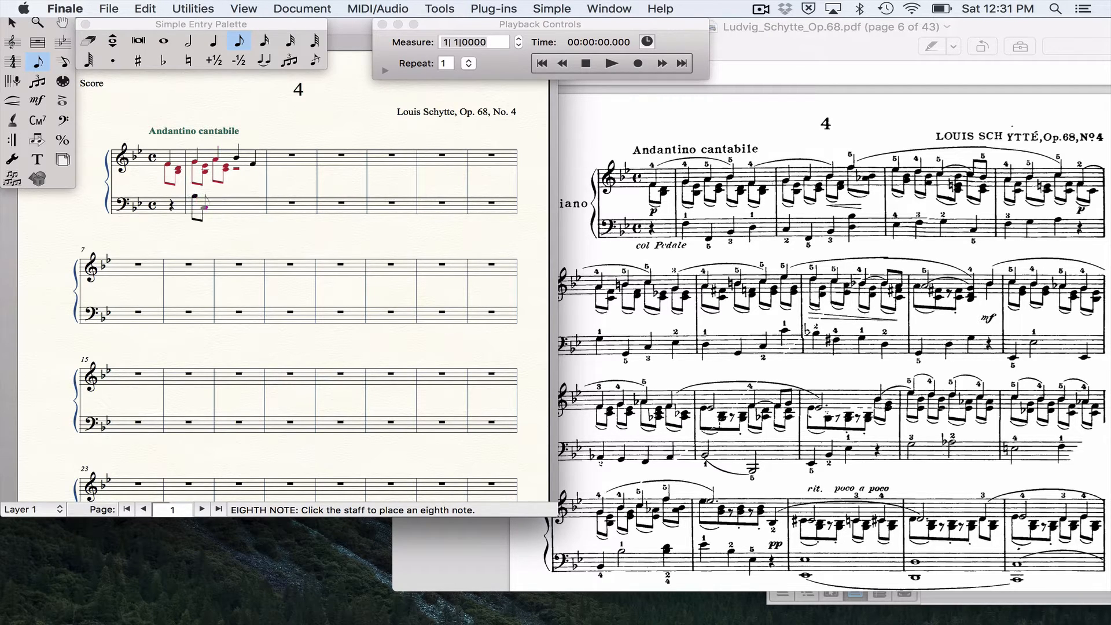
click(214, 217)
click(225, 201)
Undo the sample Layer 1 eighth notes on the bass staff.
key(super+z)
key(super+z)
key(super+z)
key(super+z)
Move the contents of Layer 1 into Layer 3 for the treble staff's pickup and first full measure.
click(144, 7)
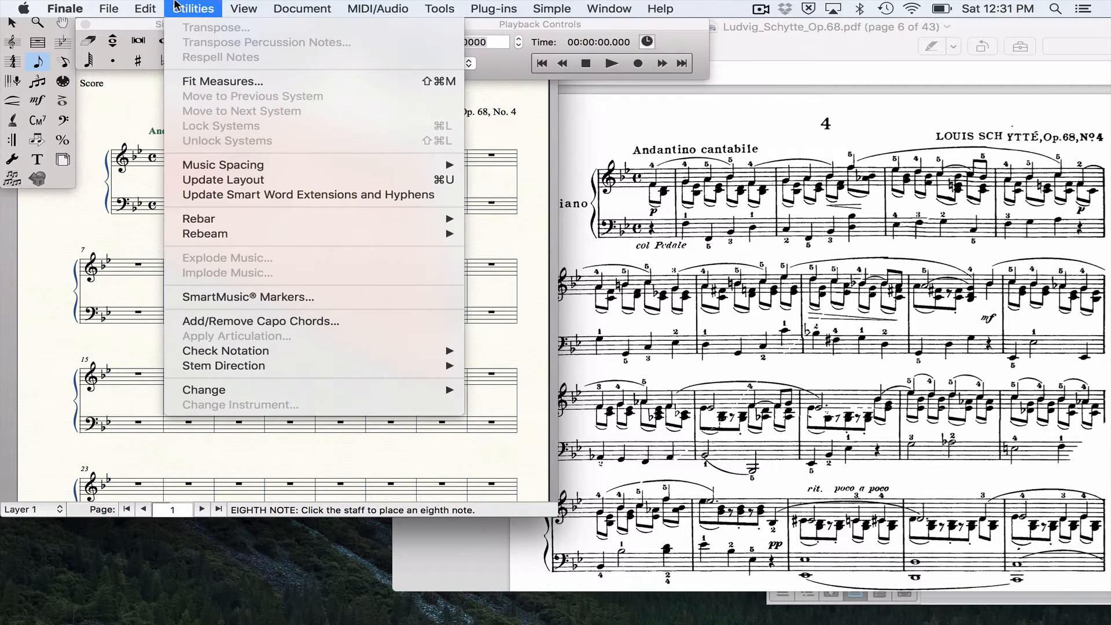
mouse_move(89, 3)
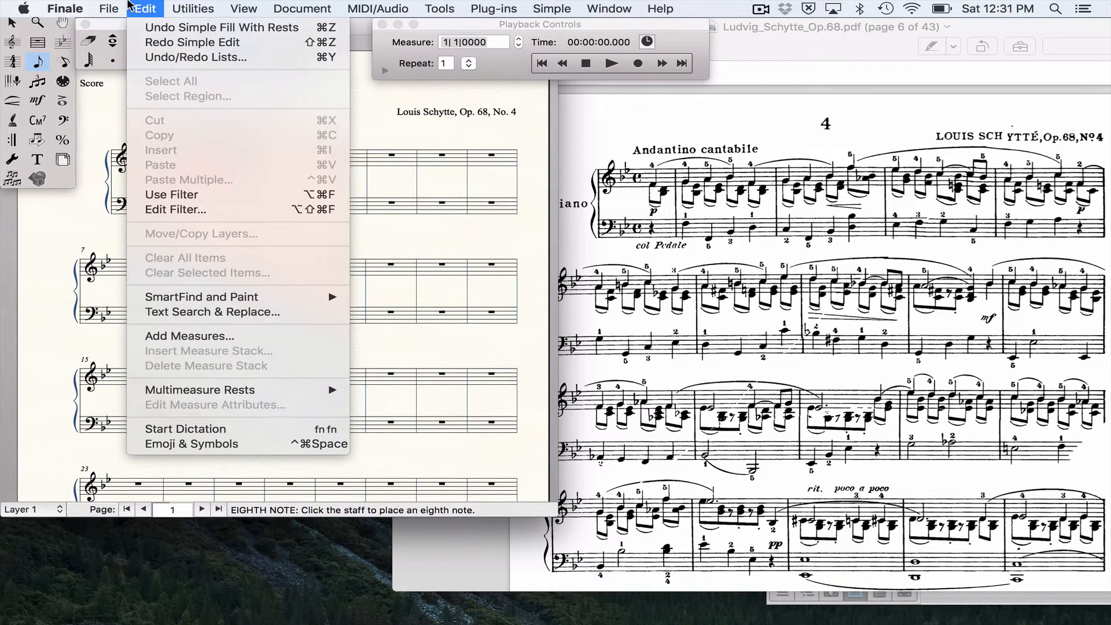
click(5, 30)
click(7, 27)
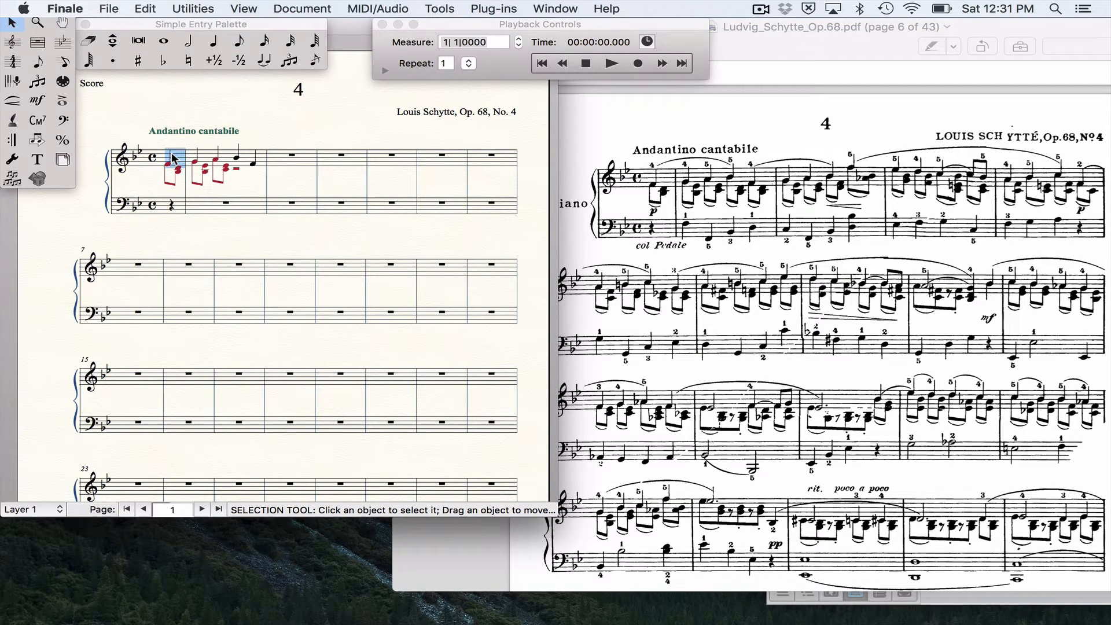
key(shift+Right)
key(shift+Right)
key(shift+Right)
key(shift+Right)
key(shift+Right)
key(shift+Right)
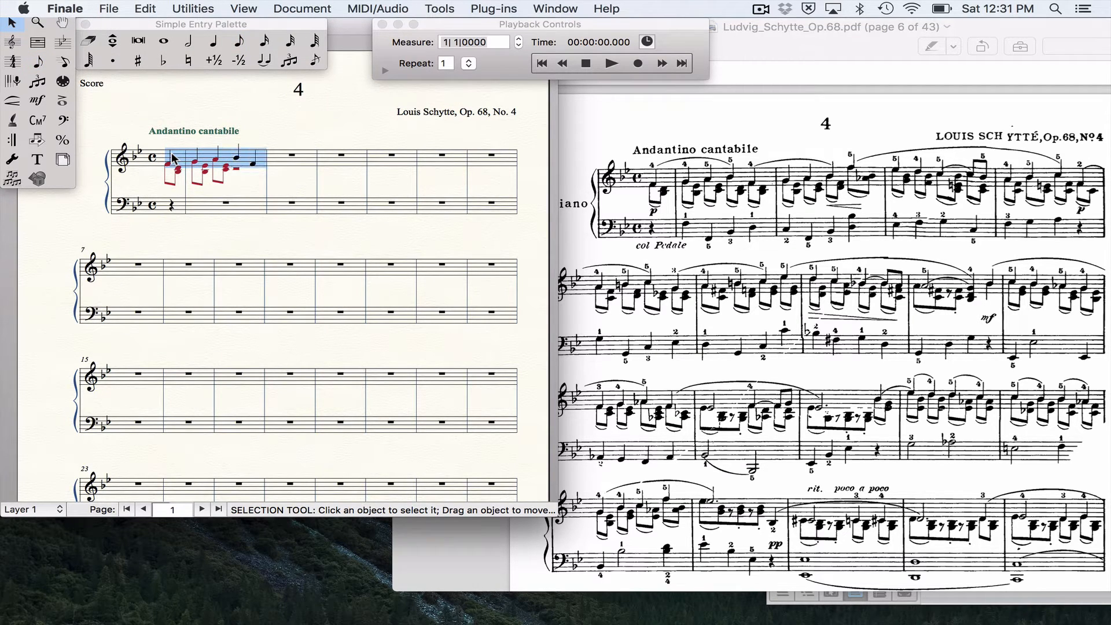
click(148, 8)
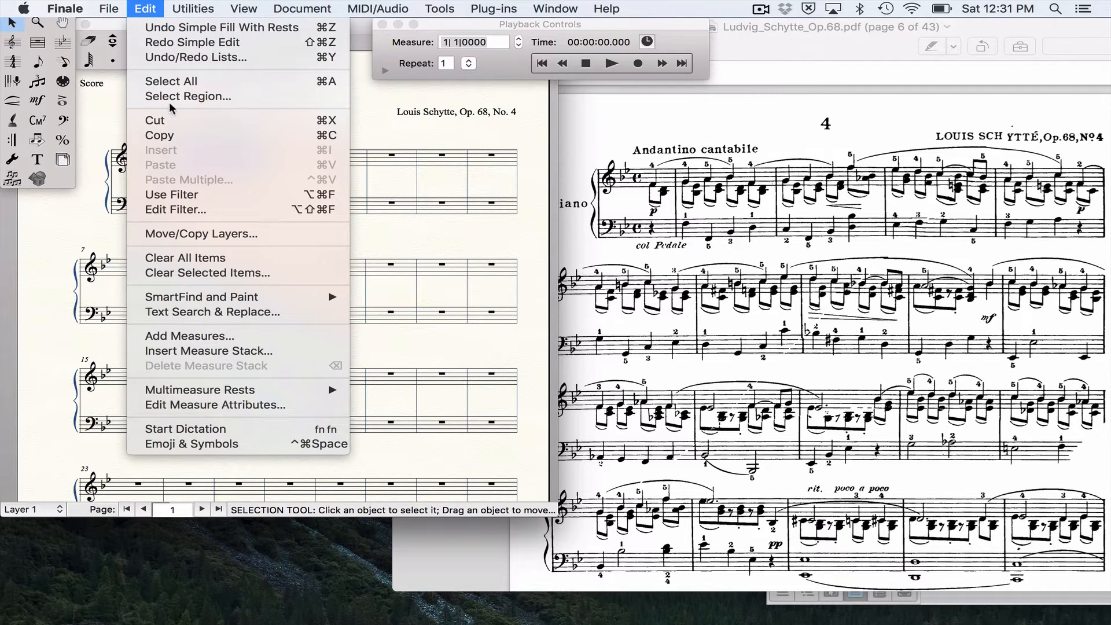
click(198, 234)
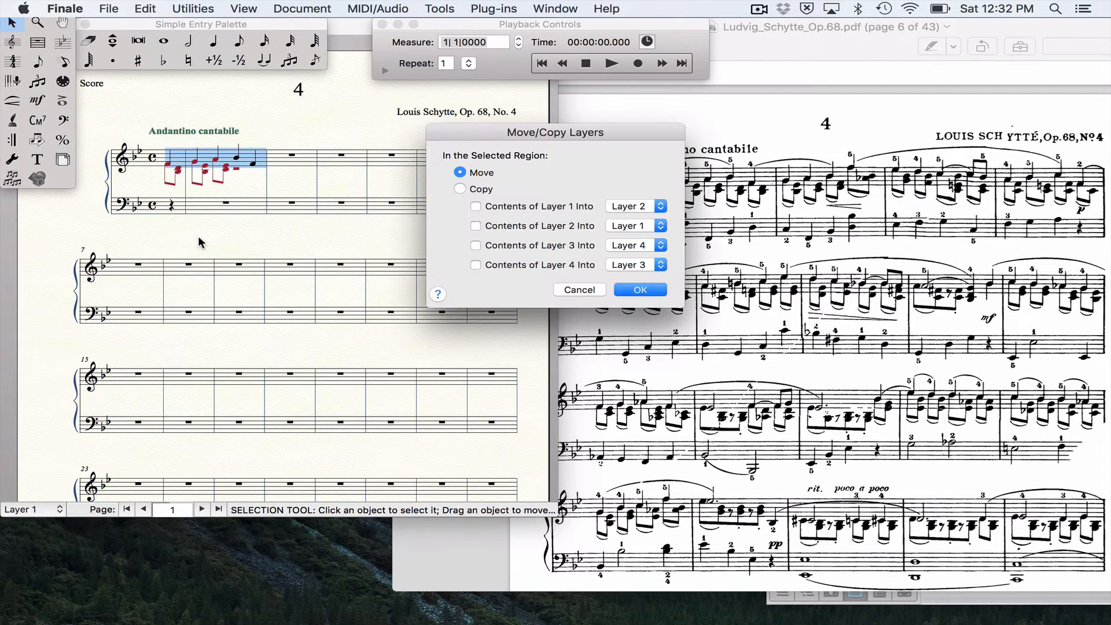
click(476, 204)
click(639, 205)
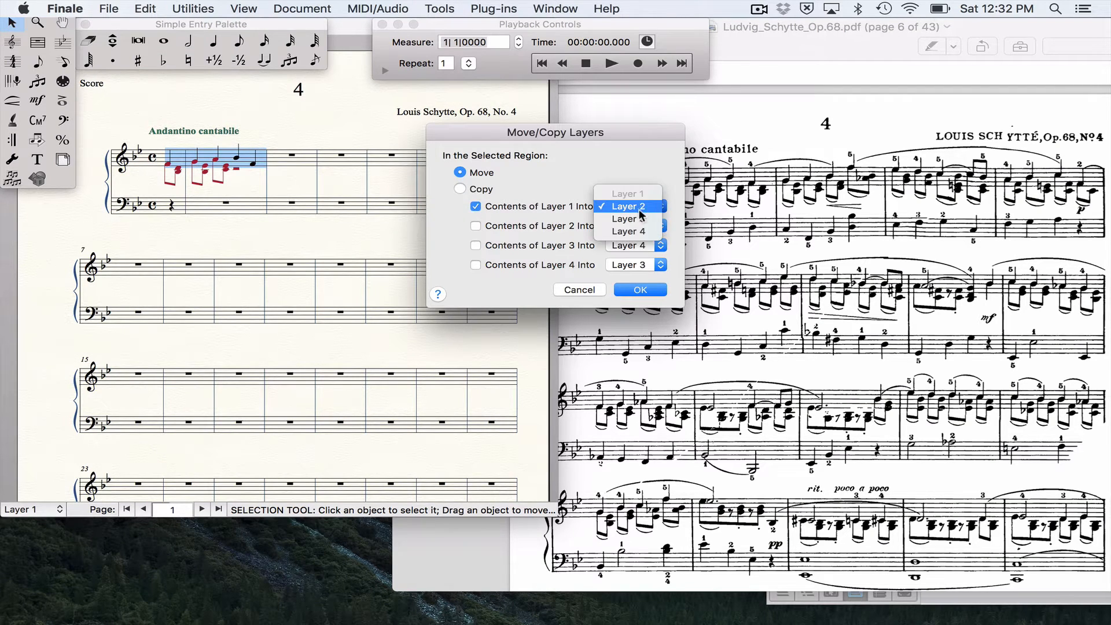
click(638, 218)
click(647, 290)
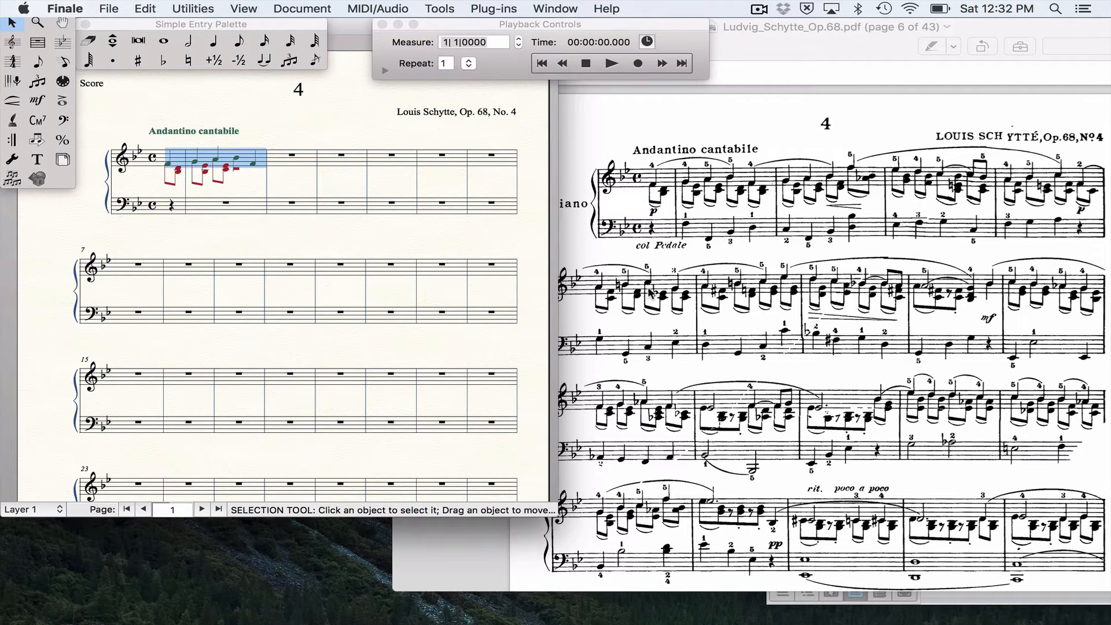
Try moving the contents of Layer 2 into Layer 3 for the treble staff's pickup and first full measure, and undo it.
click(234, 421)
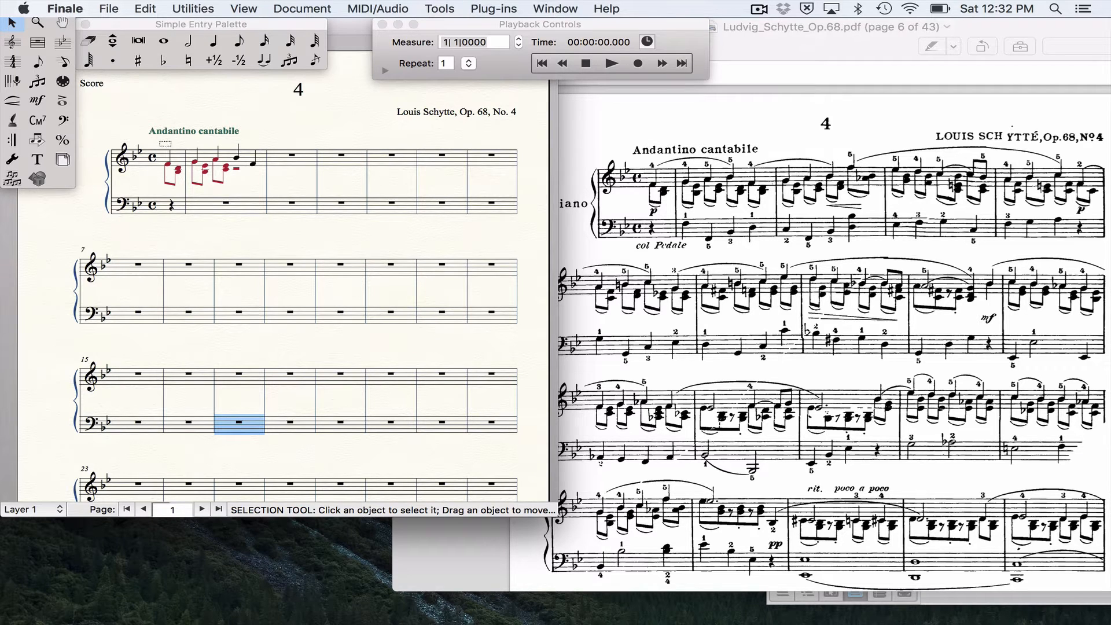
drag(171, 145, 265, 190)
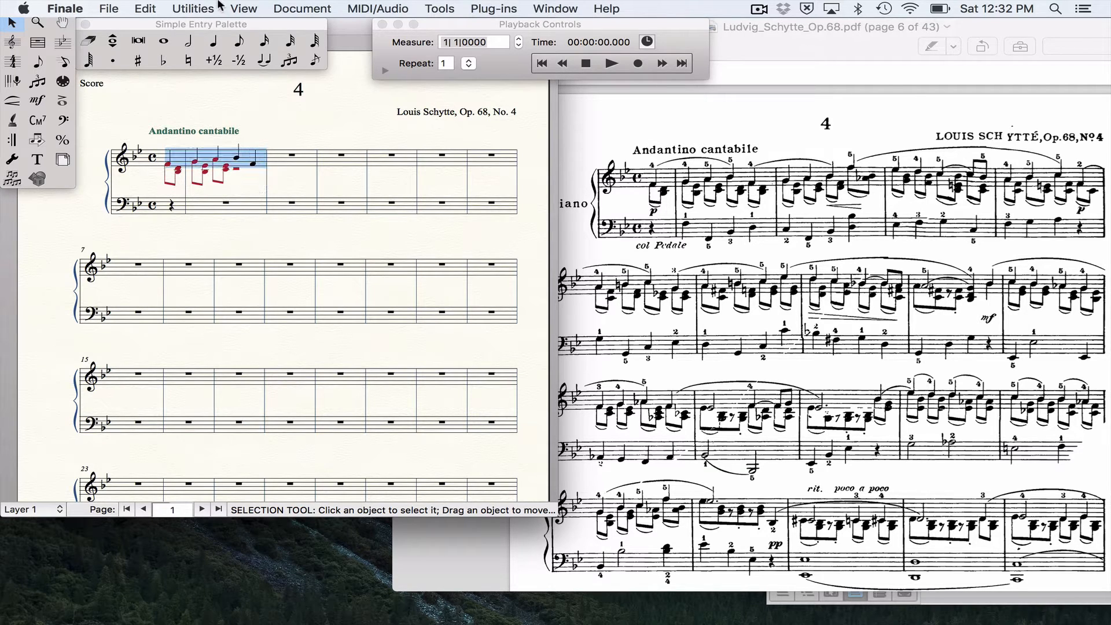
click(145, 8)
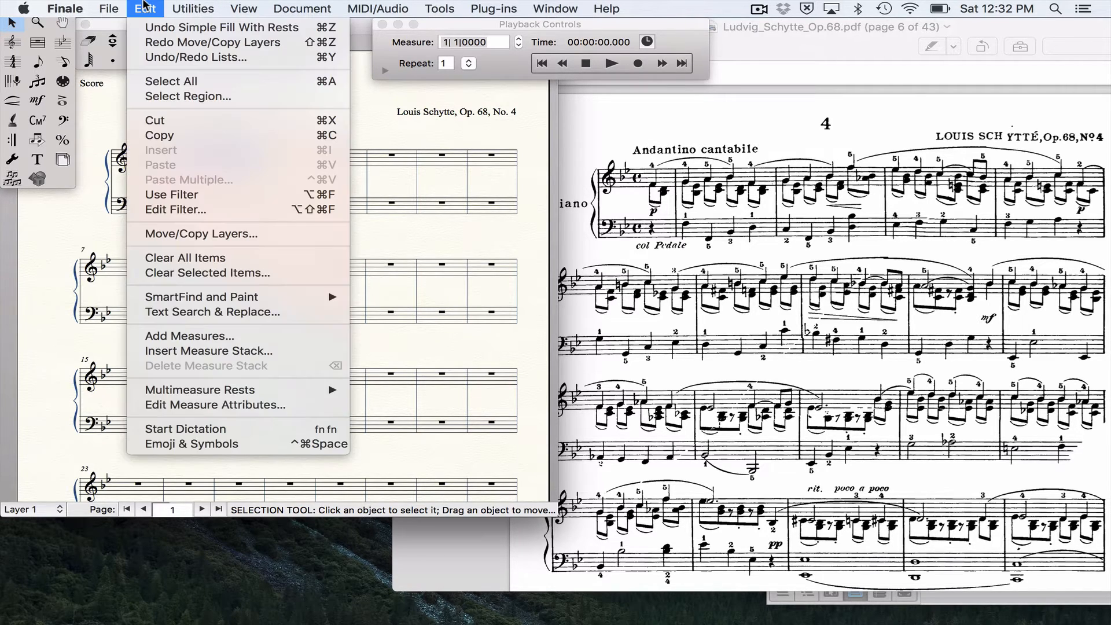
click(240, 237)
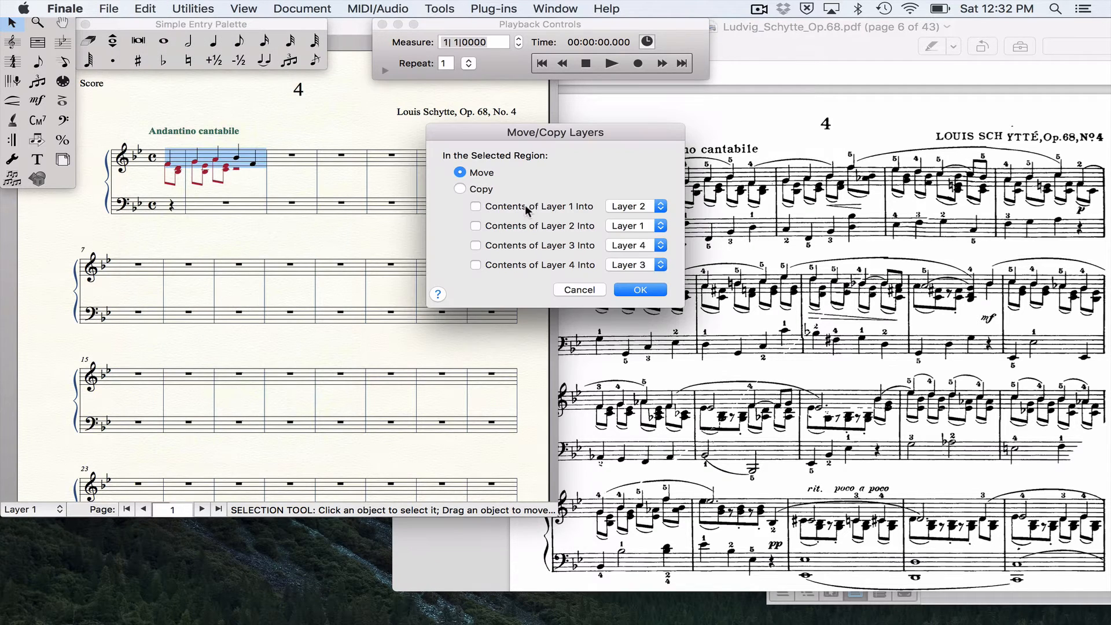
click(615, 226)
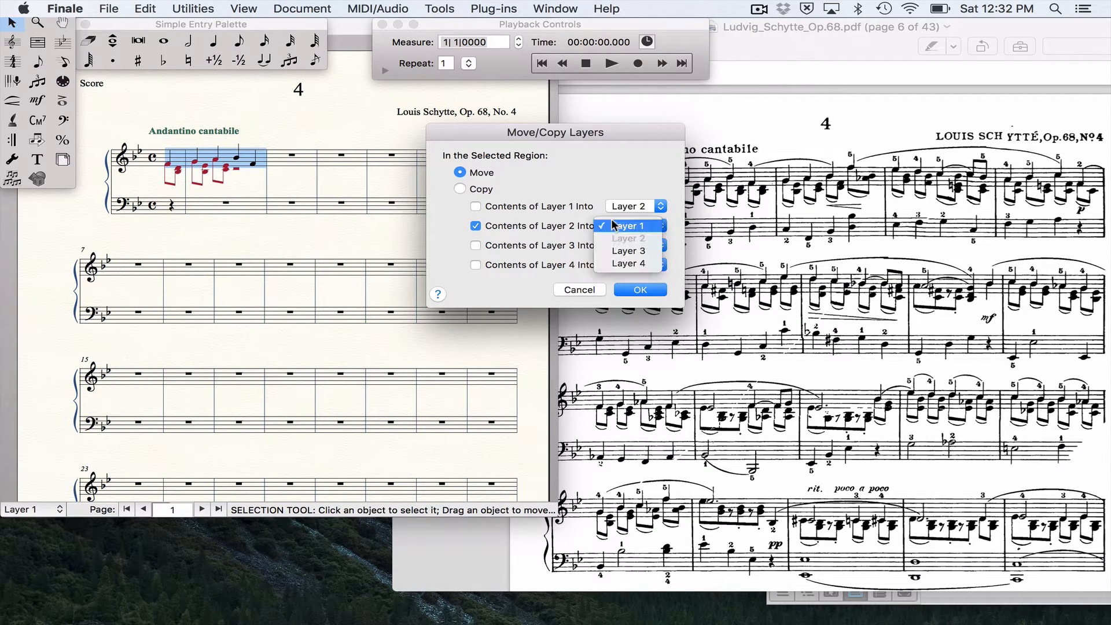
click(616, 251)
click(641, 290)
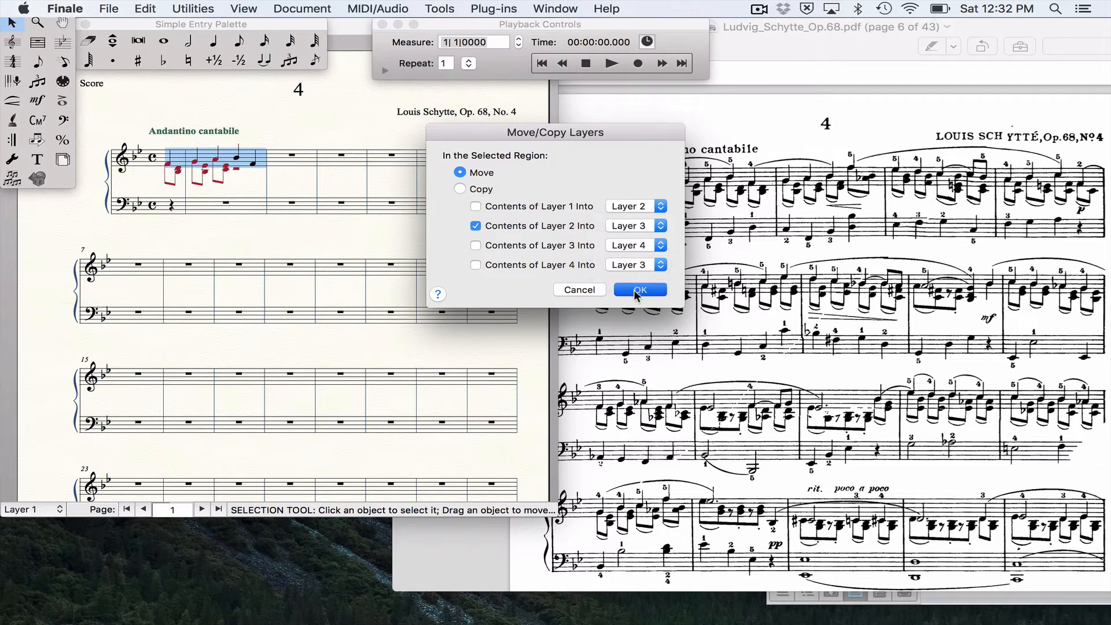
click(388, 228)
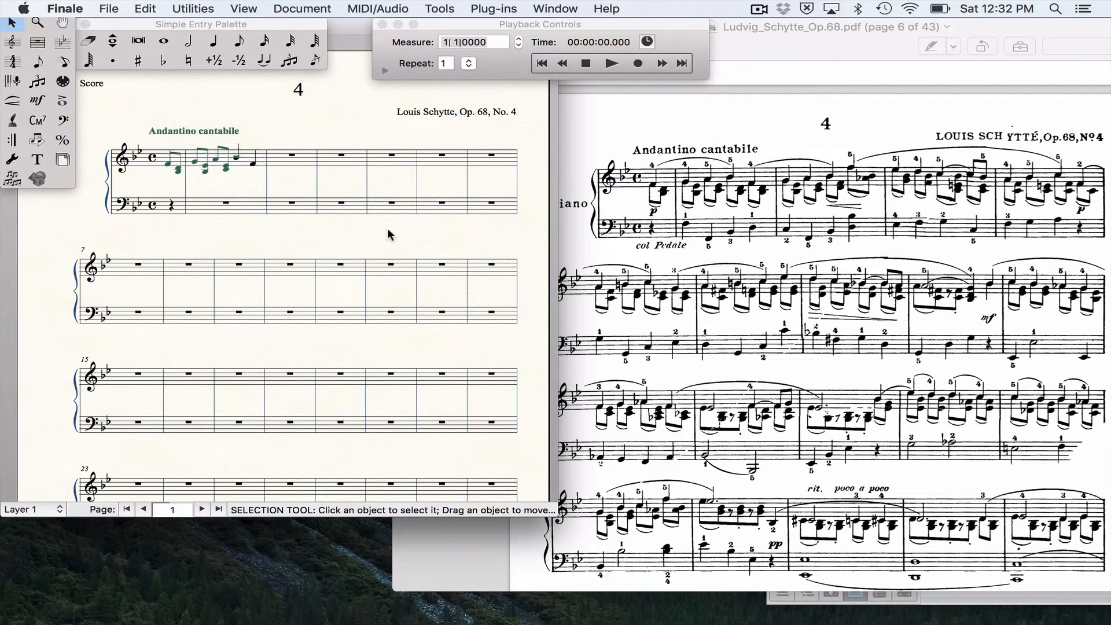
key(super+z)
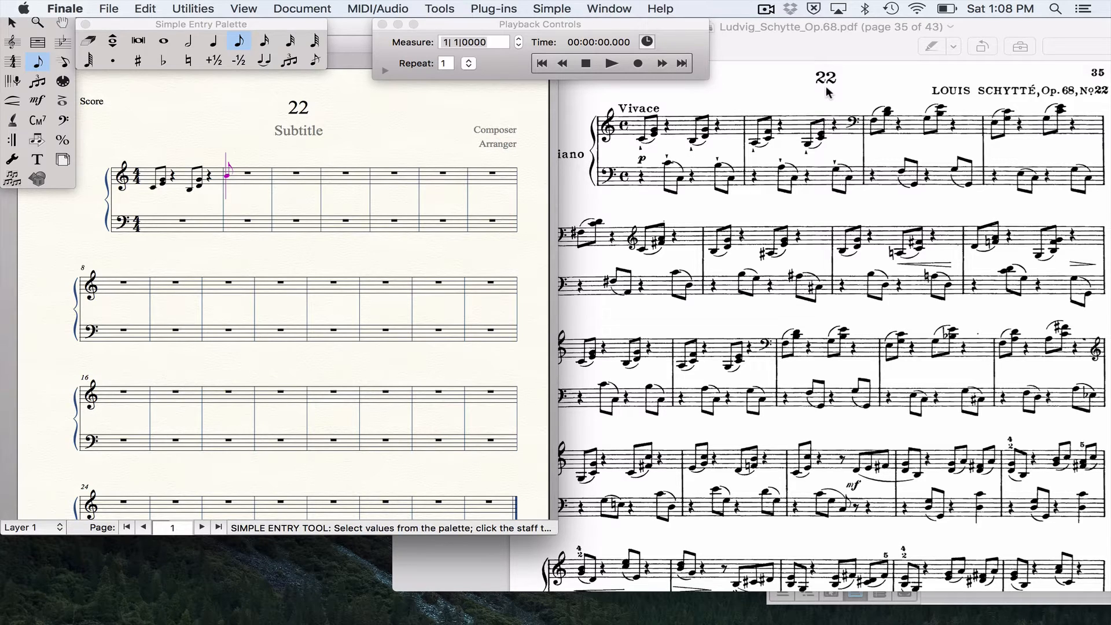
Enter the second measure of No. 22 on the upper staff as eighth-note figures starting on A and G with quarter rests.
key(c)
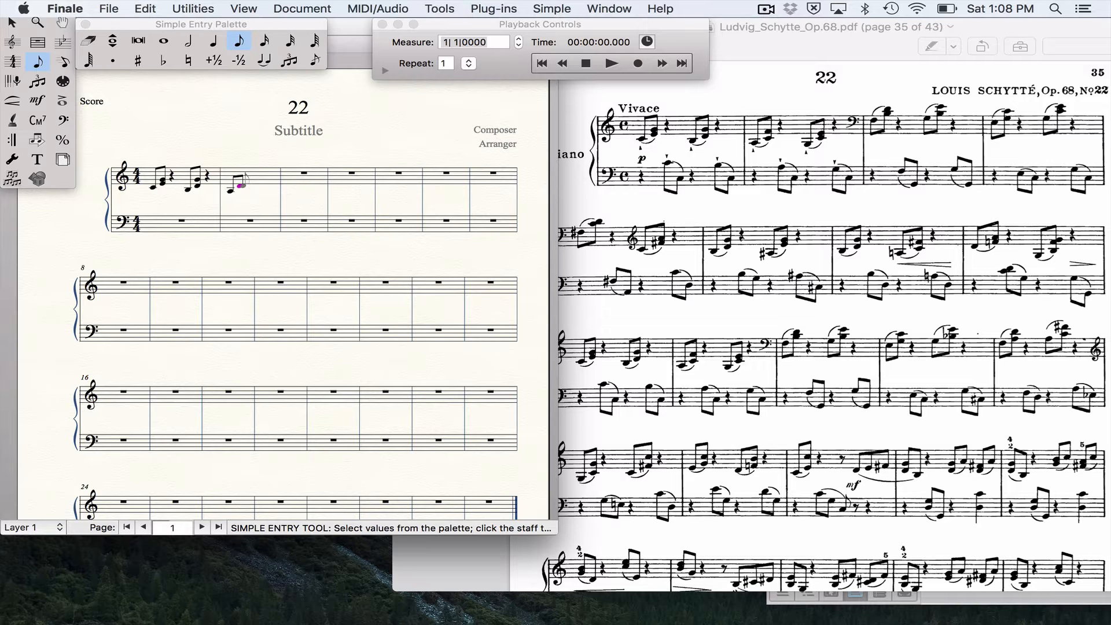
key(Down)
click(238, 181)
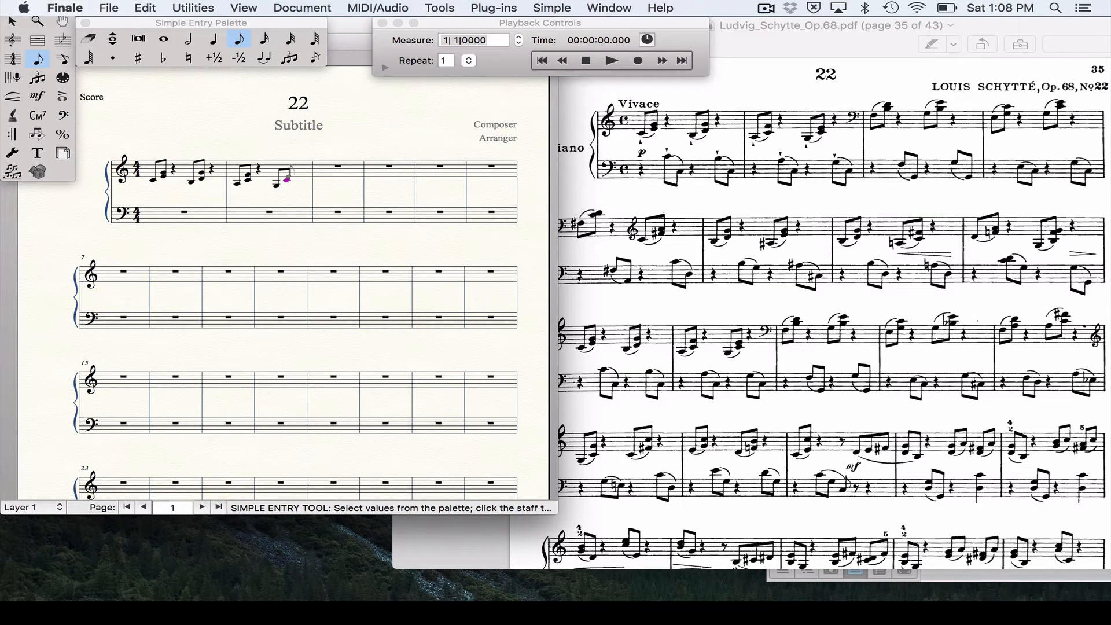
key(Up)
Change the upper staff to bass clef from measure 3 to the next clef change.
click(65, 117)
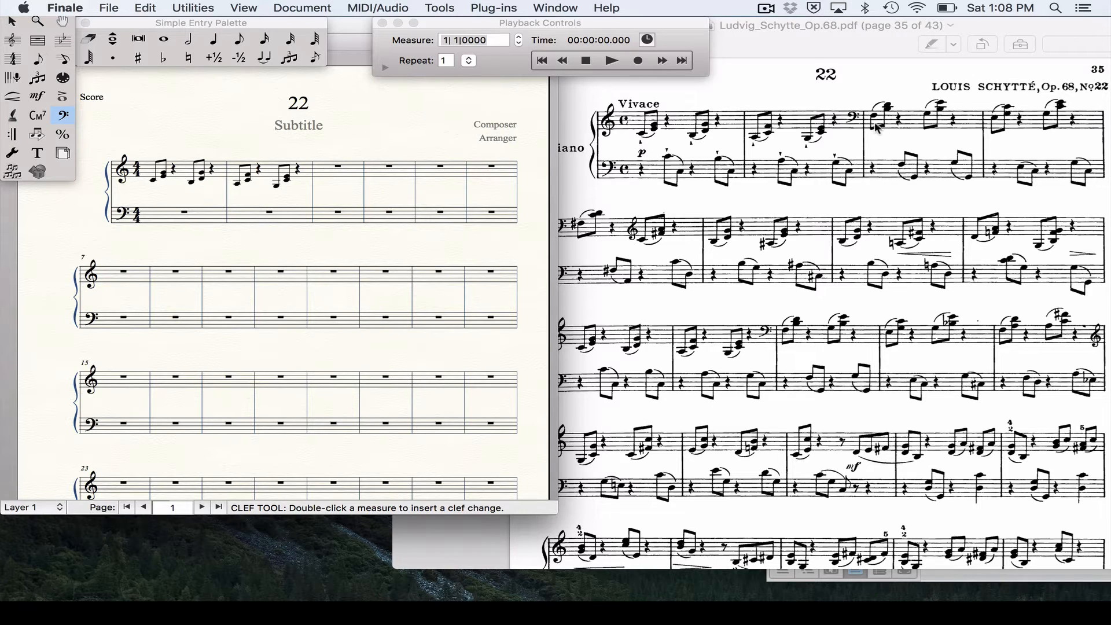
double_click(325, 176)
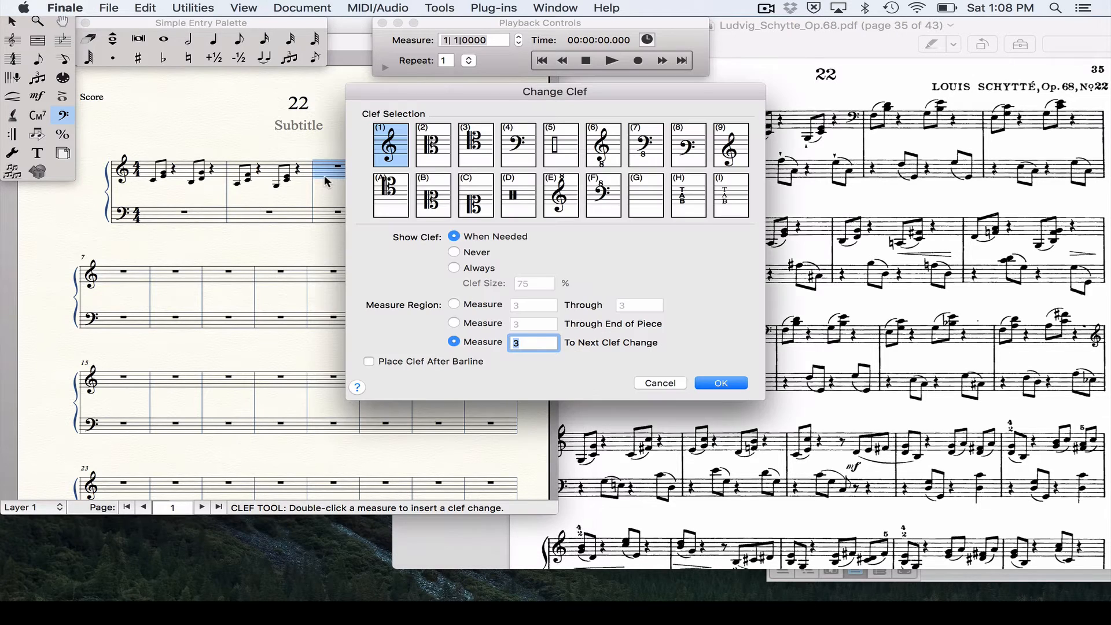
click(516, 150)
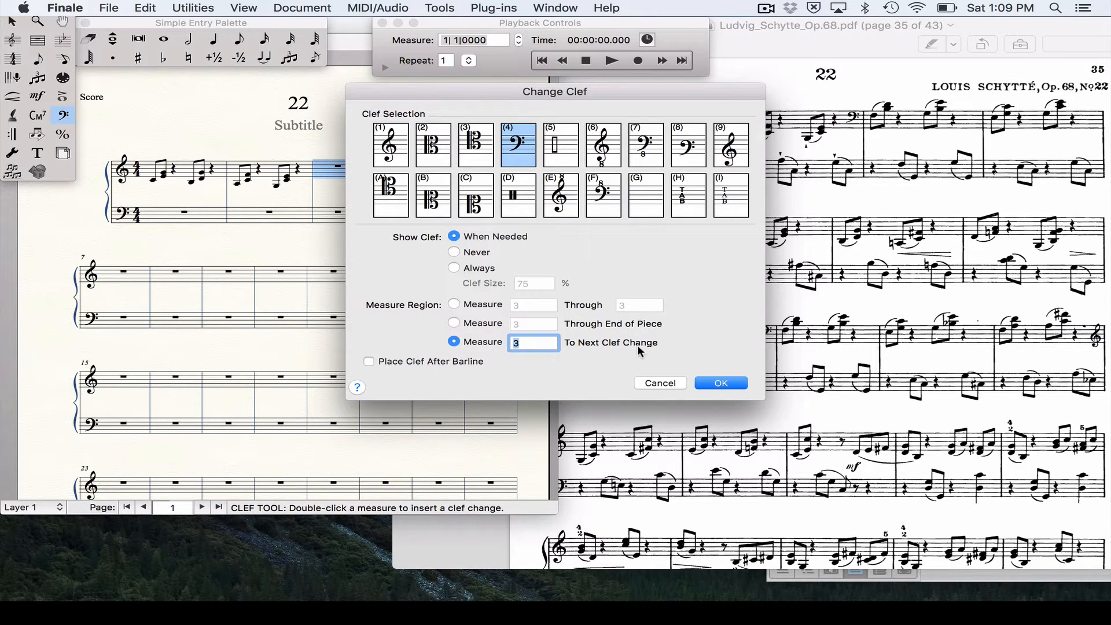
click(454, 324)
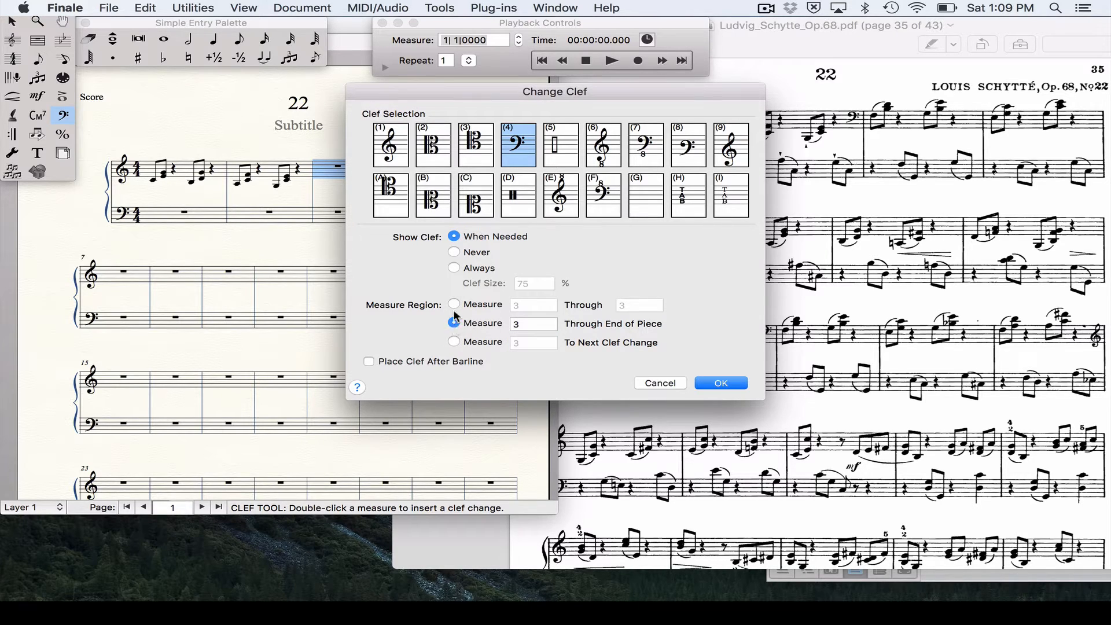
click(454, 305)
click(454, 342)
click(719, 384)
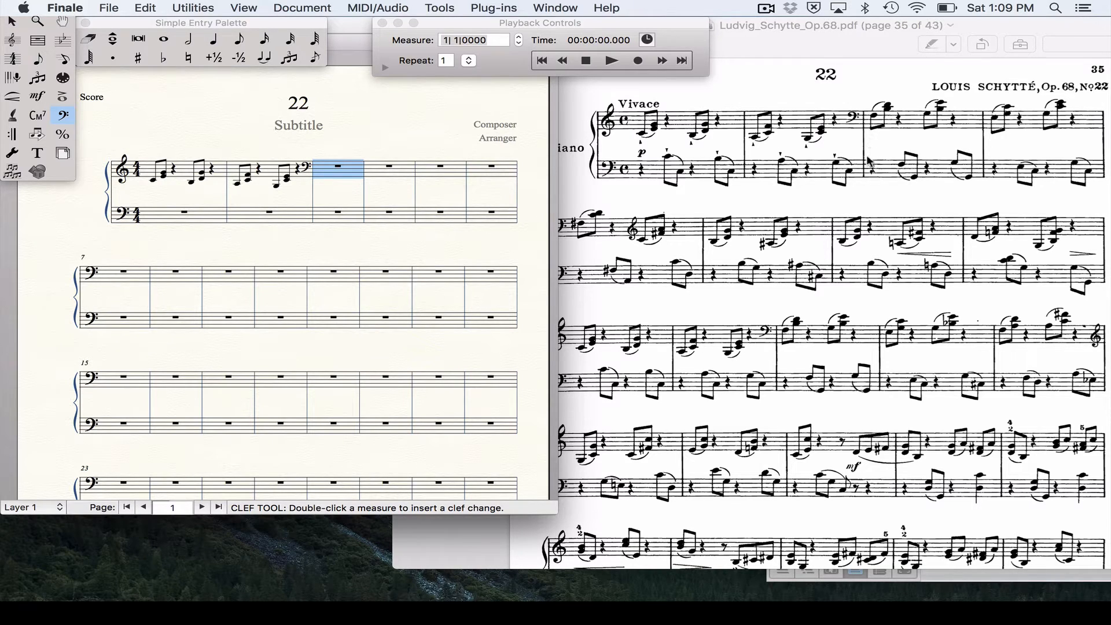
Enter an F-sharp eighth note followed by a C and D eighth-note chord at the start of the upper staff's fifth measure.
click(711, 258)
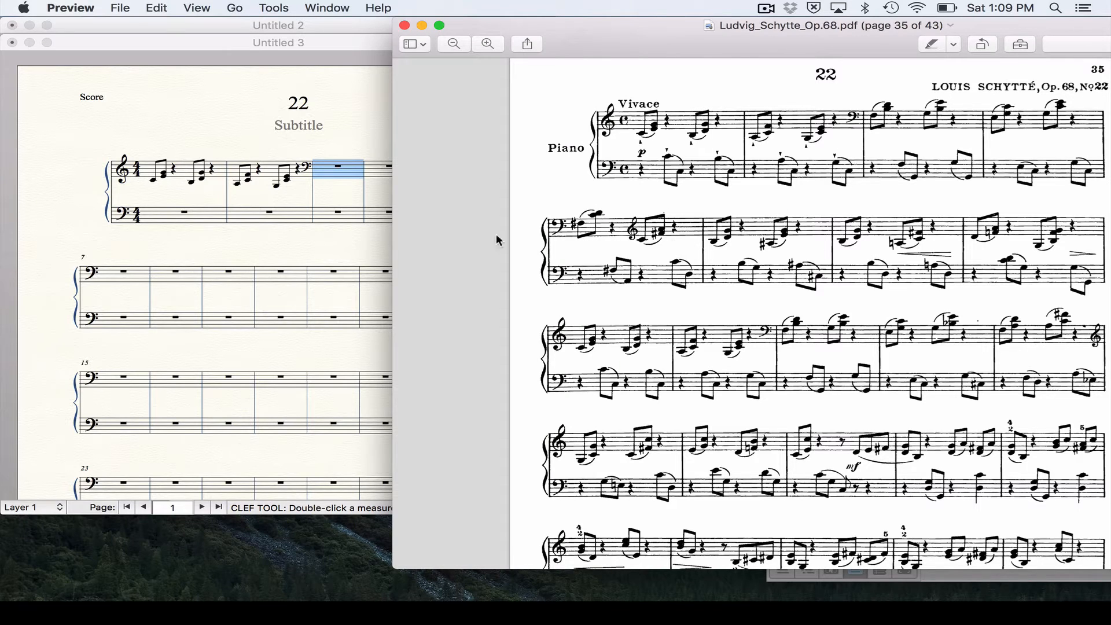
click(341, 233)
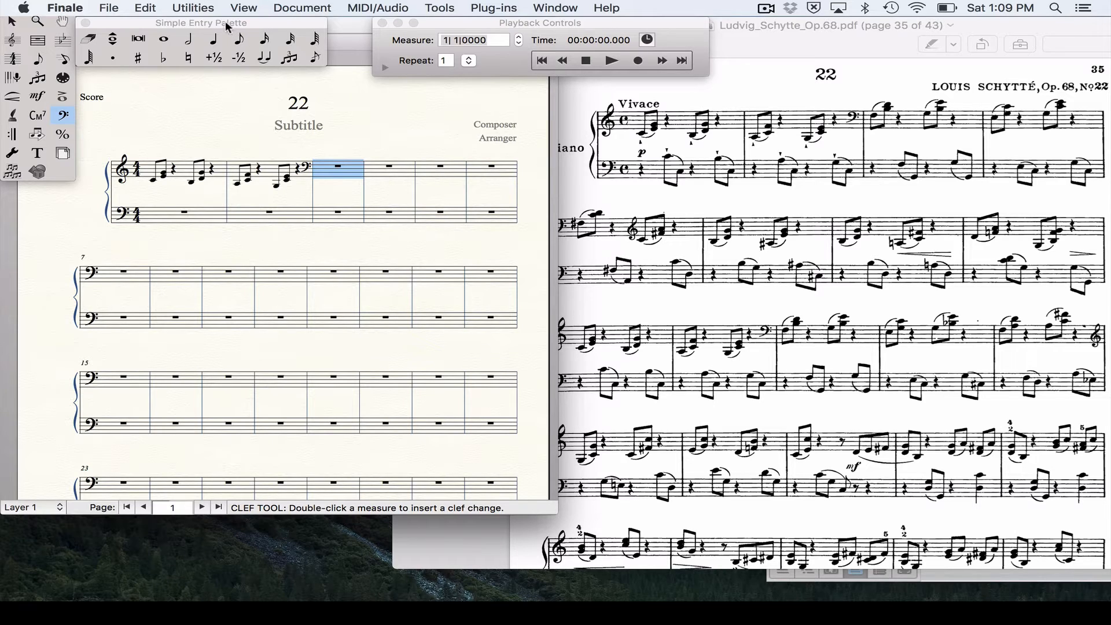
click(238, 39)
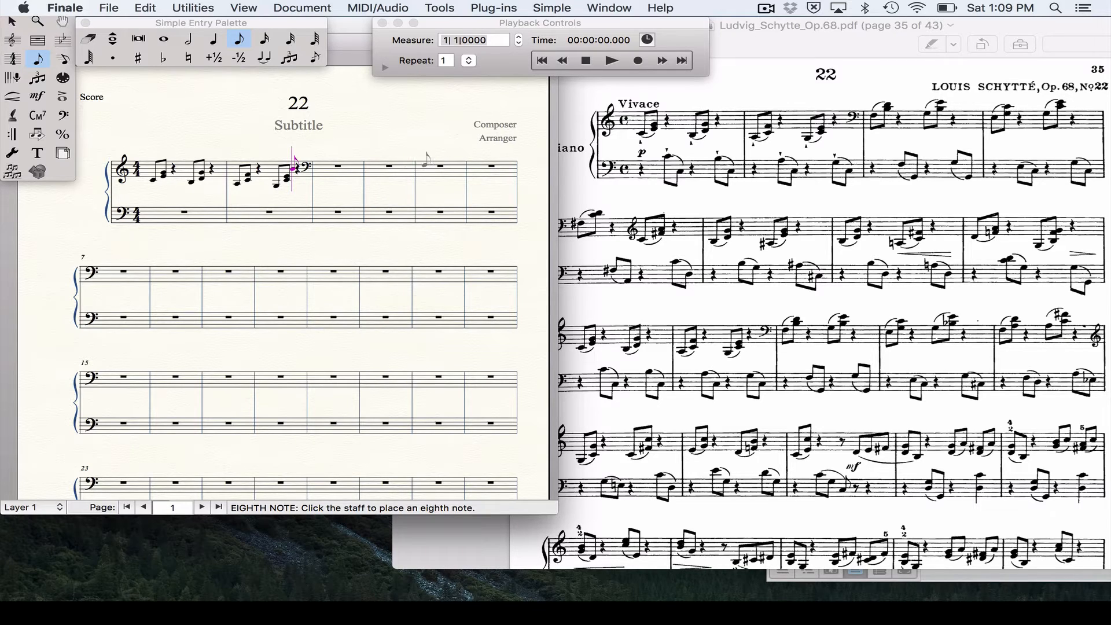
click(425, 164)
key(plus)
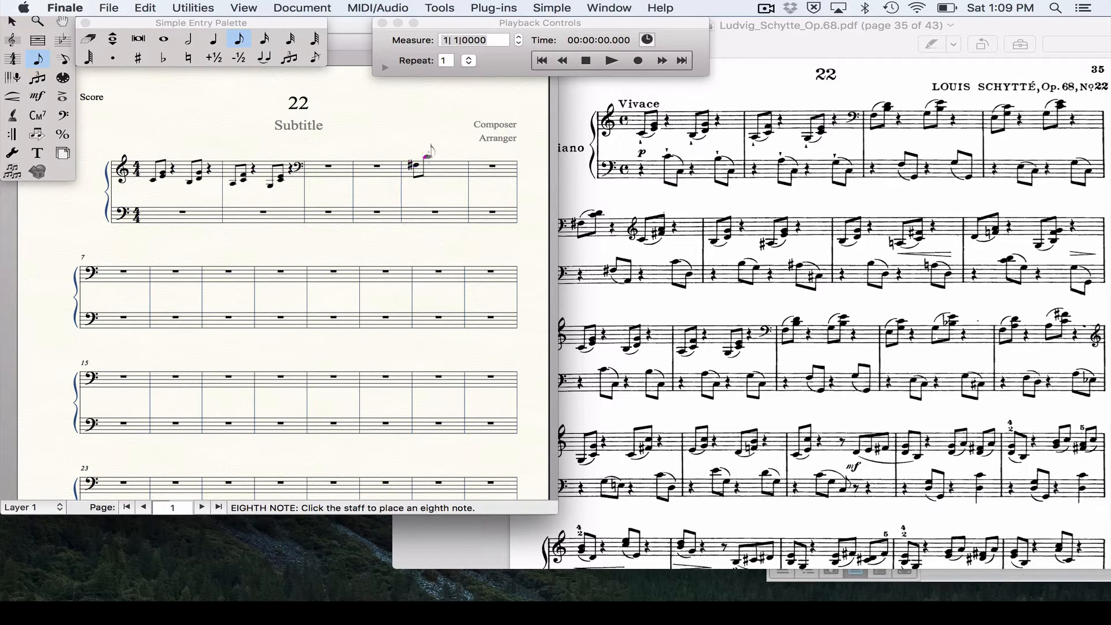
click(427, 154)
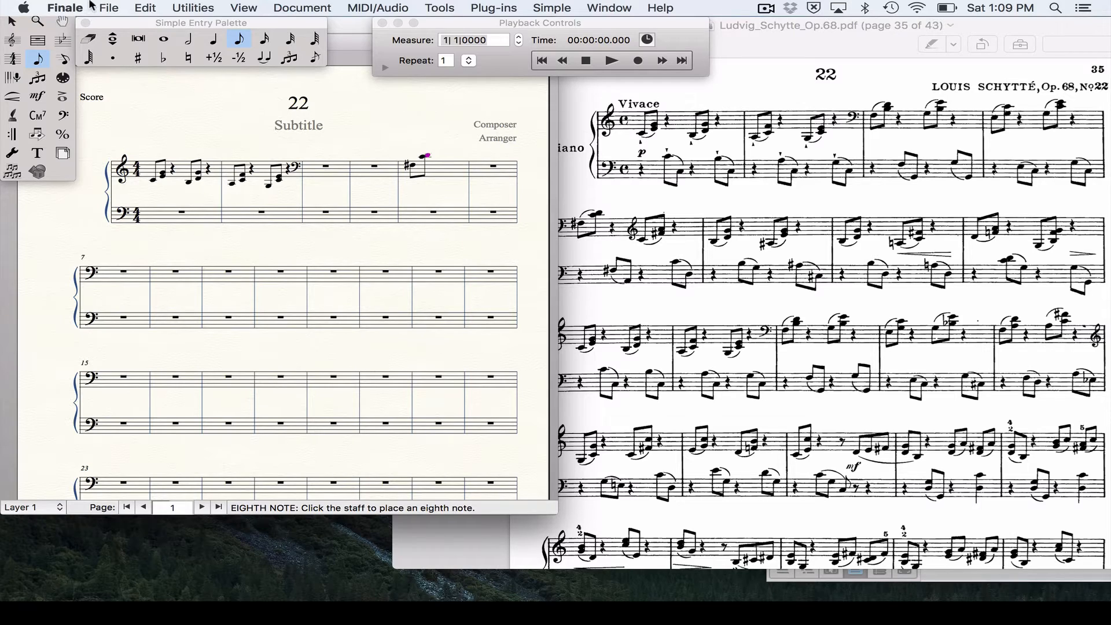
click(11, 22)
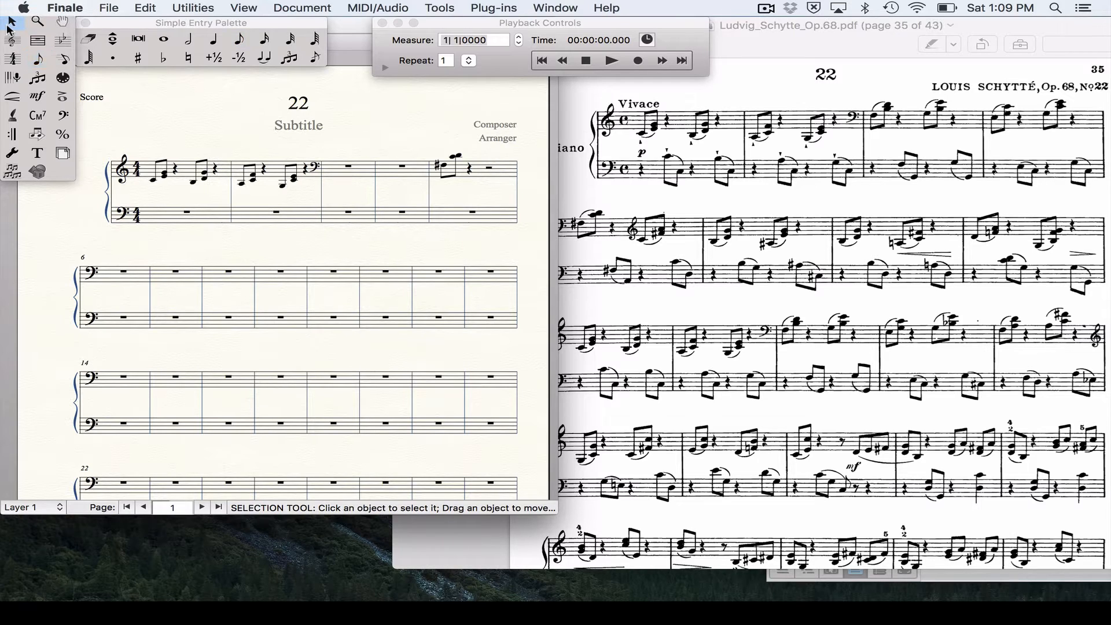
Change the second half of the upper staff's measure 5 to treble clef, continuing to the next clef change.
click(63, 116)
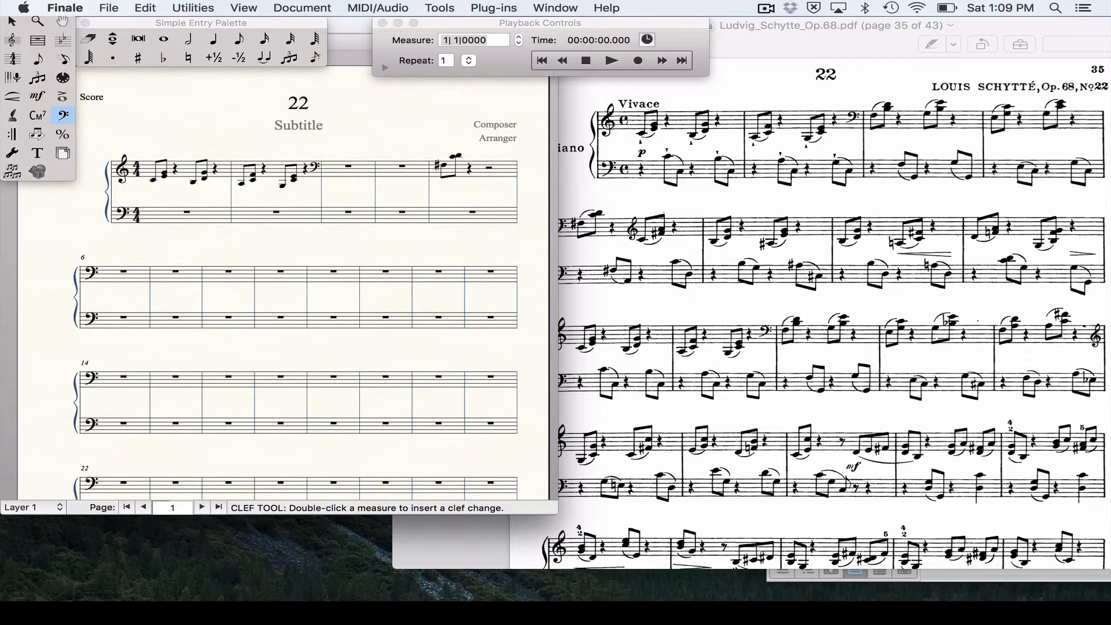
drag(476, 146, 515, 198)
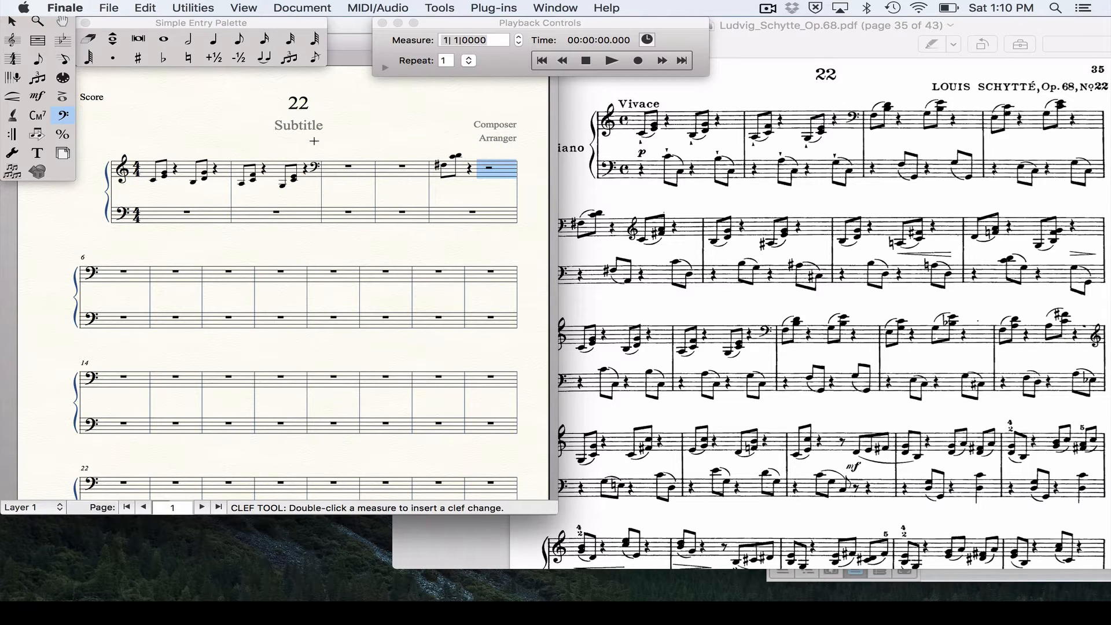
double_click(490, 170)
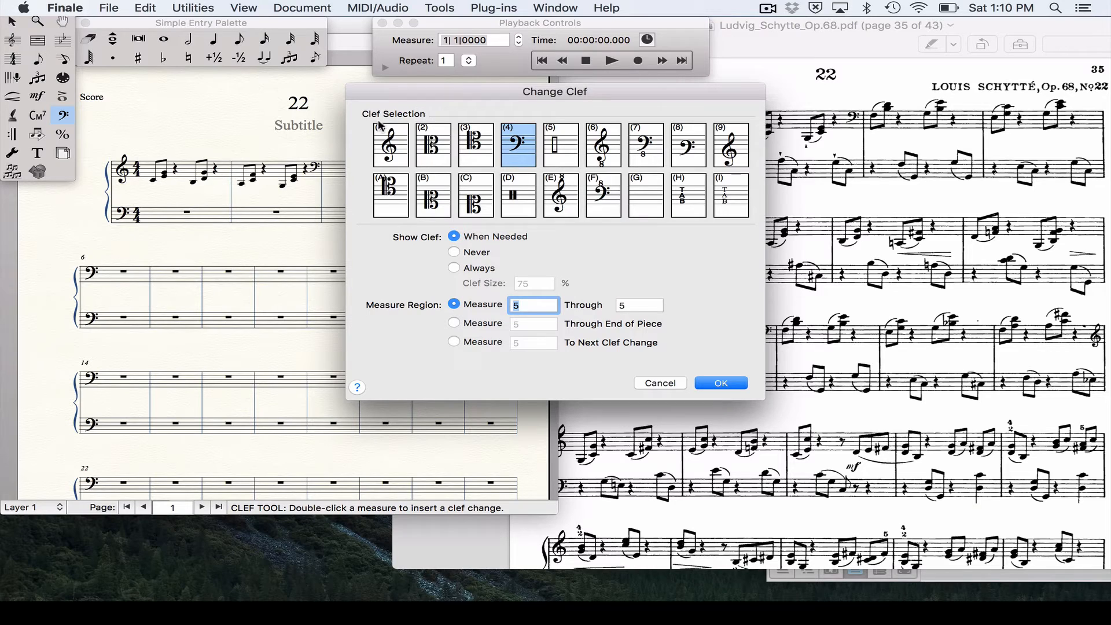
click(386, 147)
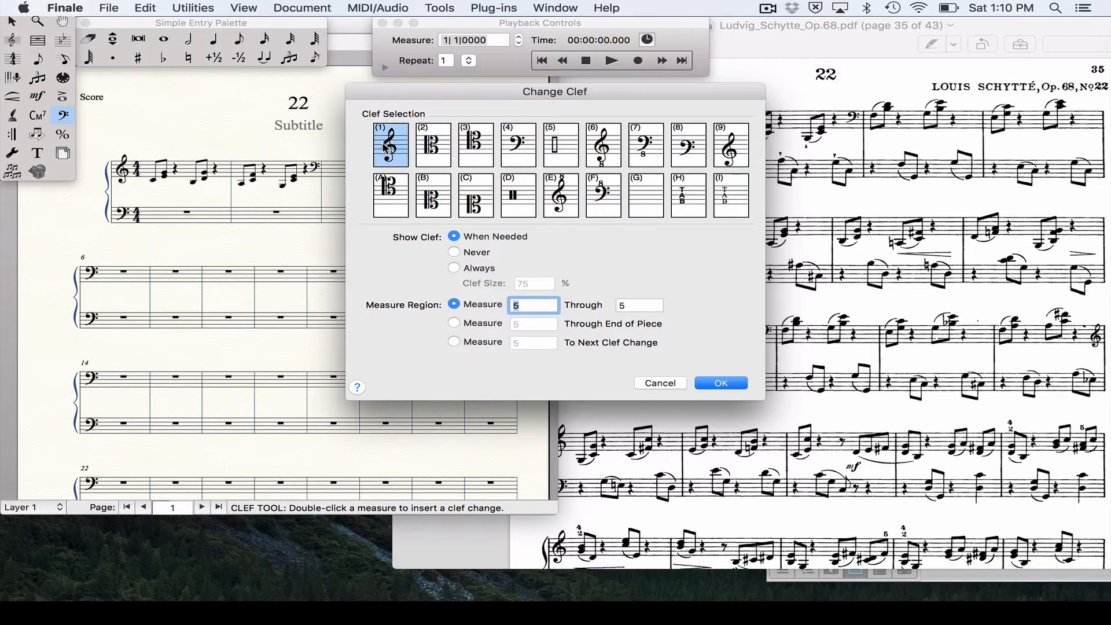
click(453, 342)
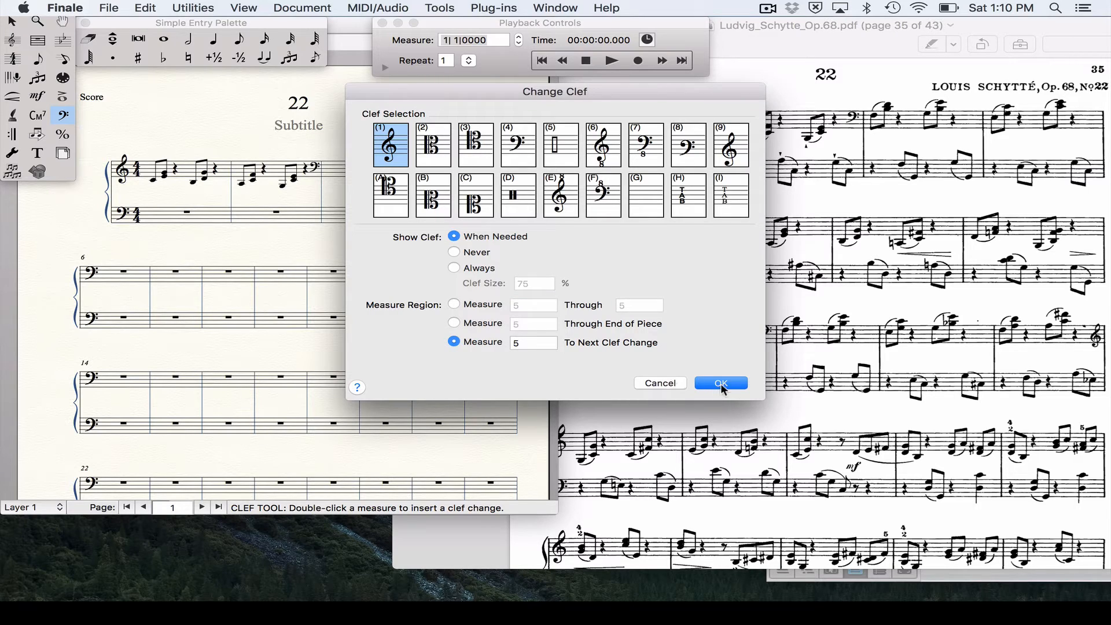
click(721, 384)
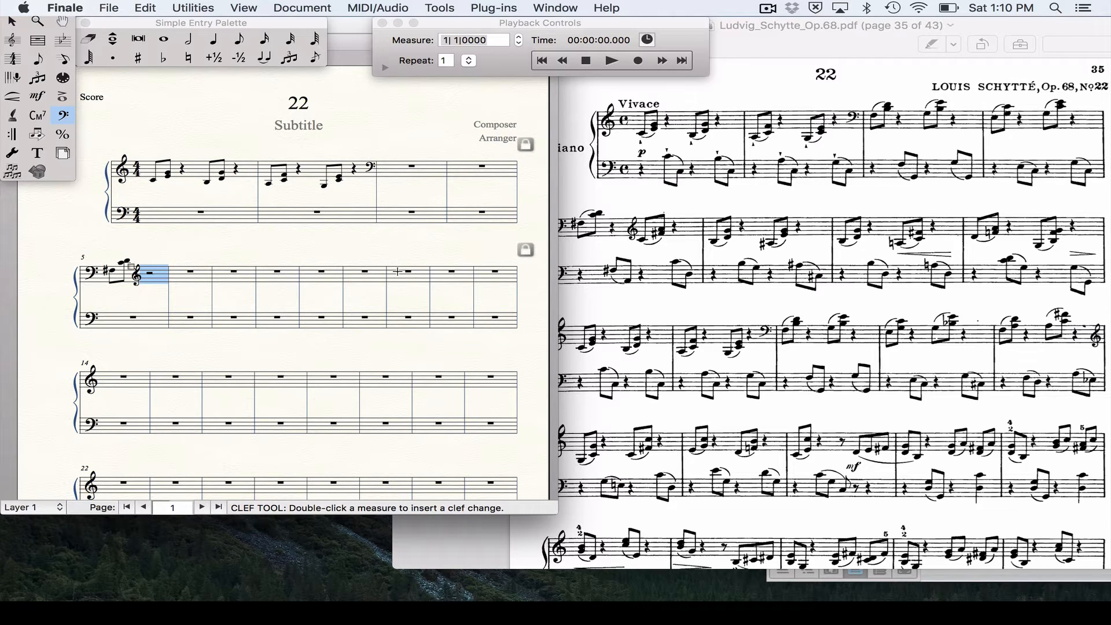
Enter a C eighth note and an F-sharp and A eighth-note chord after the treble clef change in measure 5.
click(263, 41)
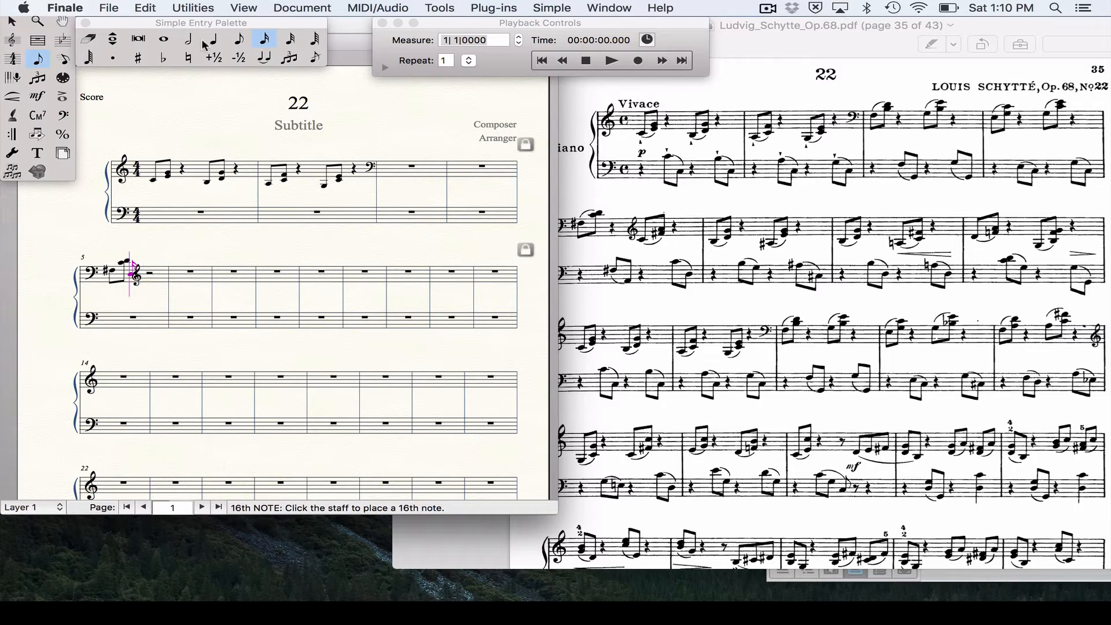
click(238, 40)
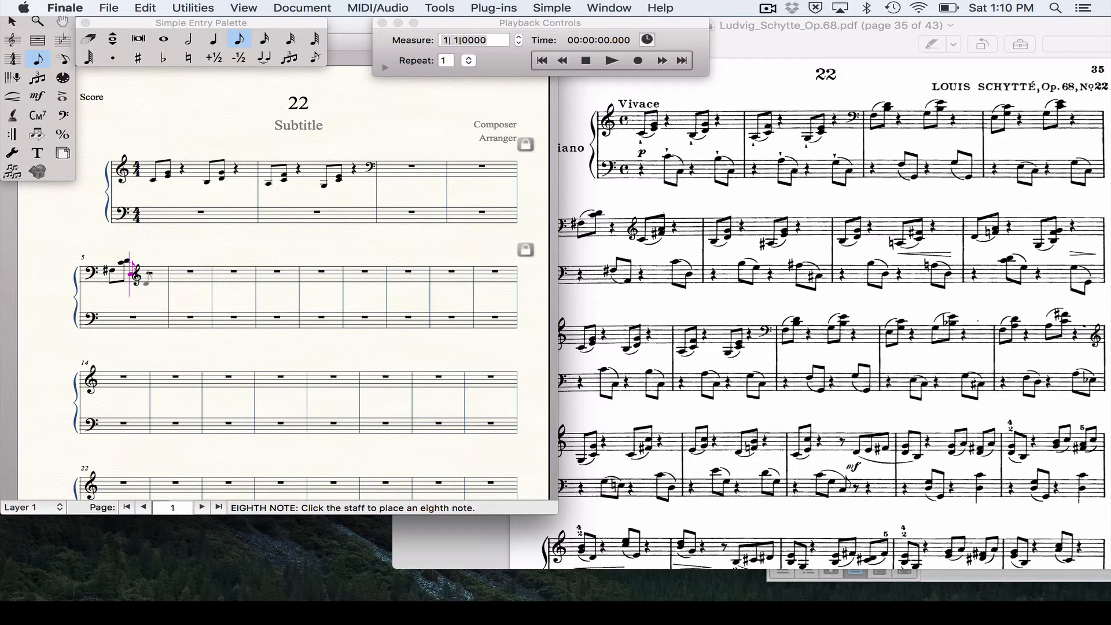
key(super+z)
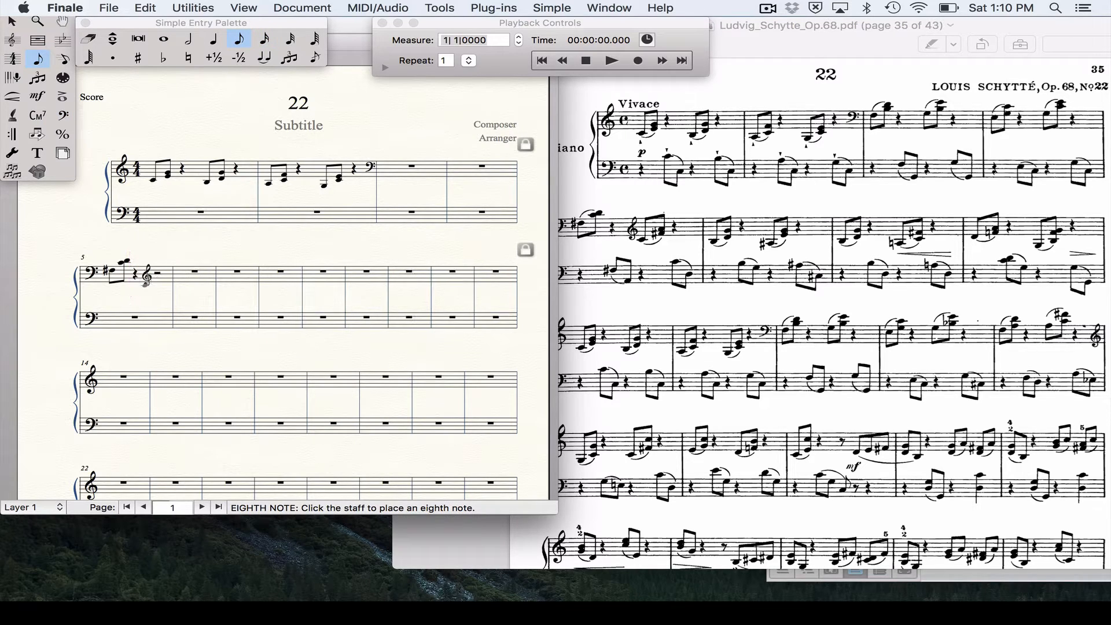
click(157, 284)
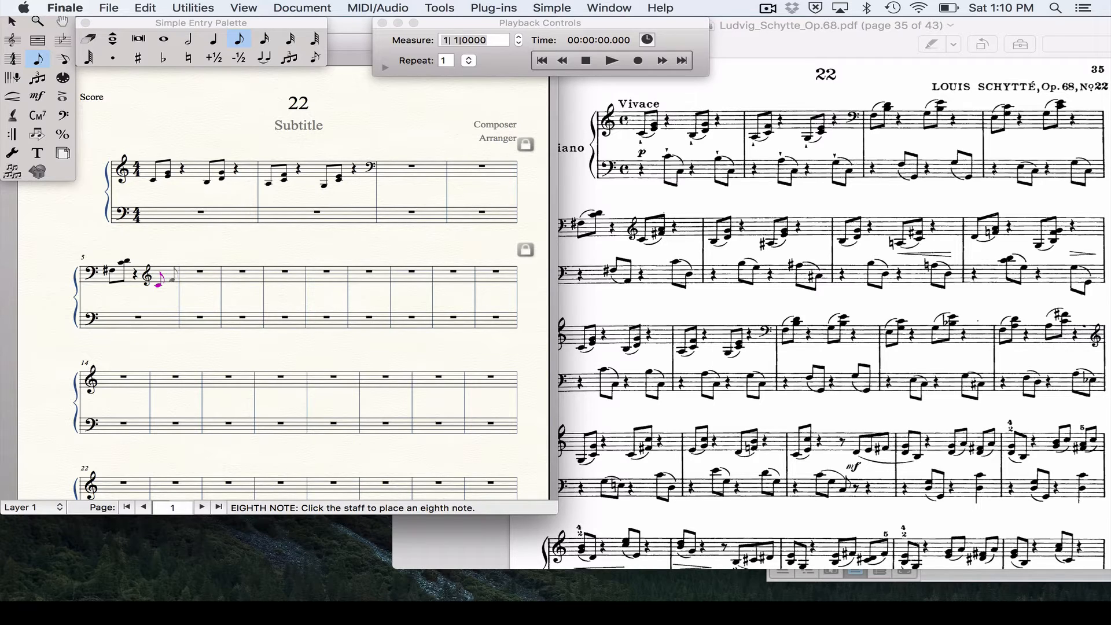
click(171, 280)
key(plus)
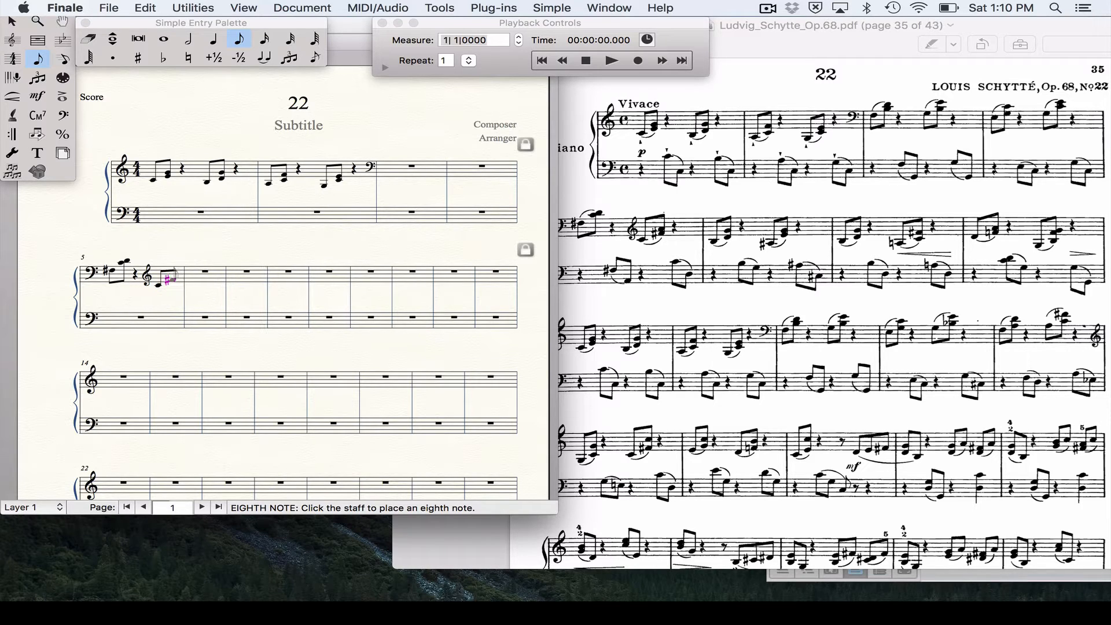
click(173, 276)
click(11, 24)
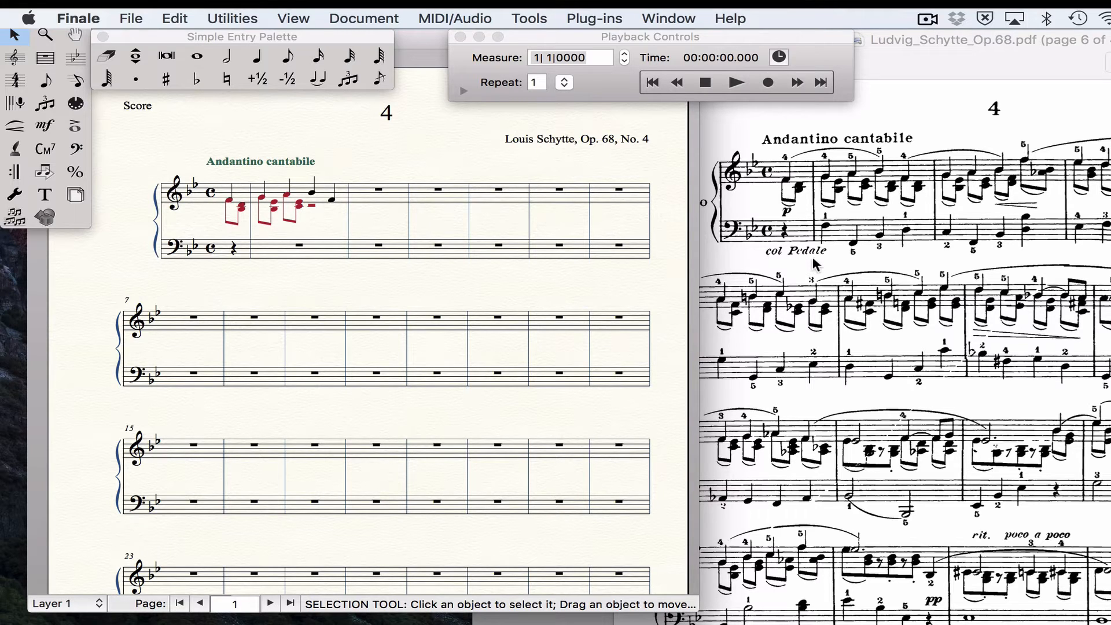
Start a new expression for the lower staff's first measure and look through the available expression categories.
click(18, 128)
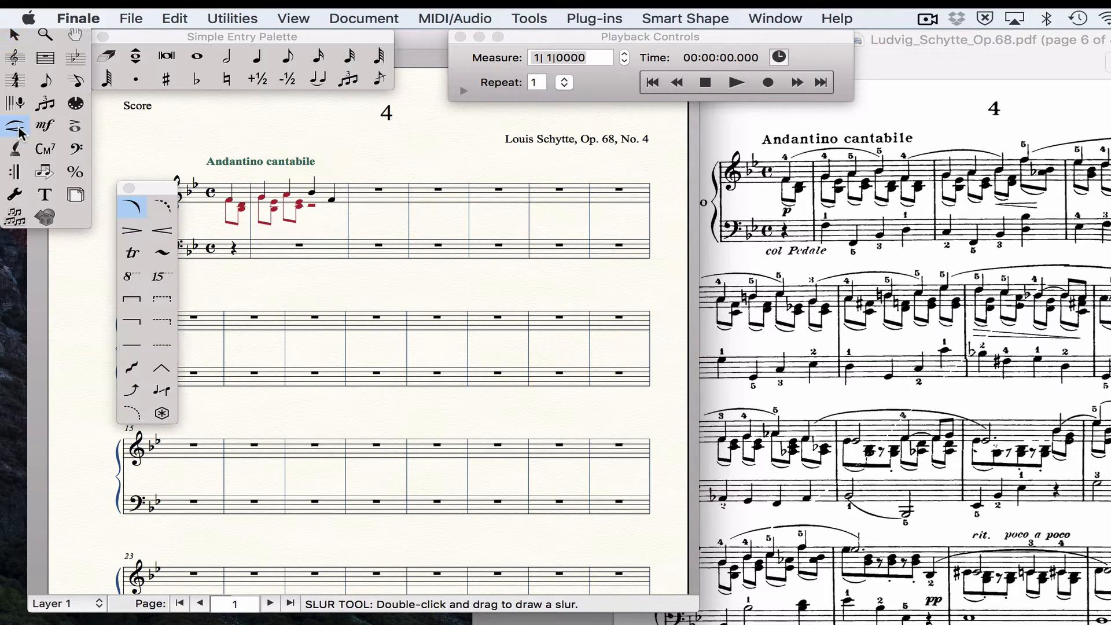
click(43, 126)
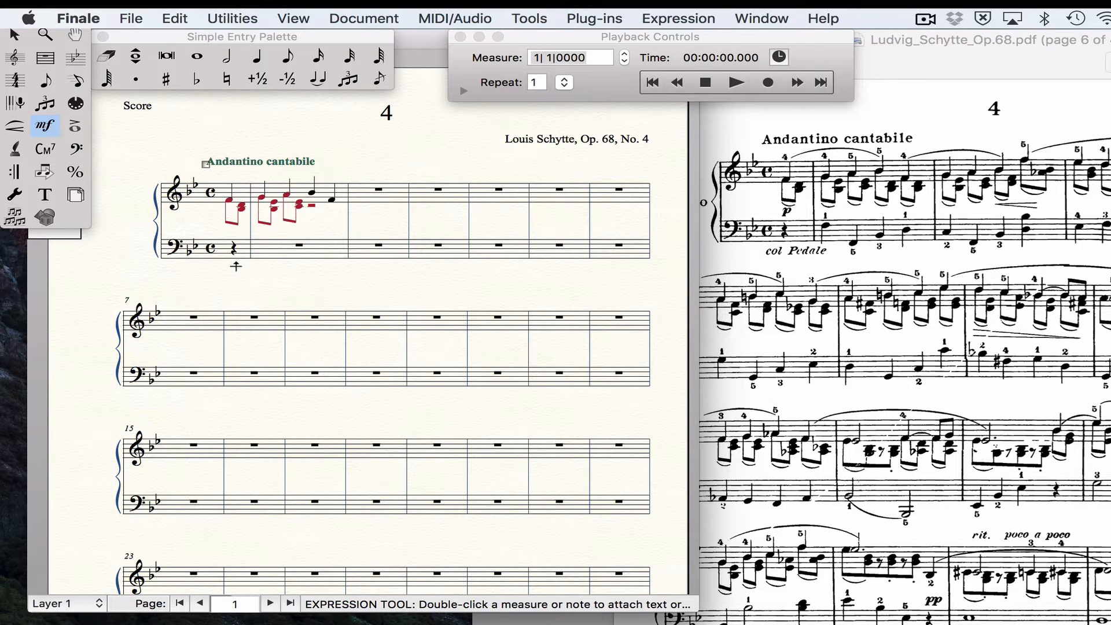
double_click(222, 268)
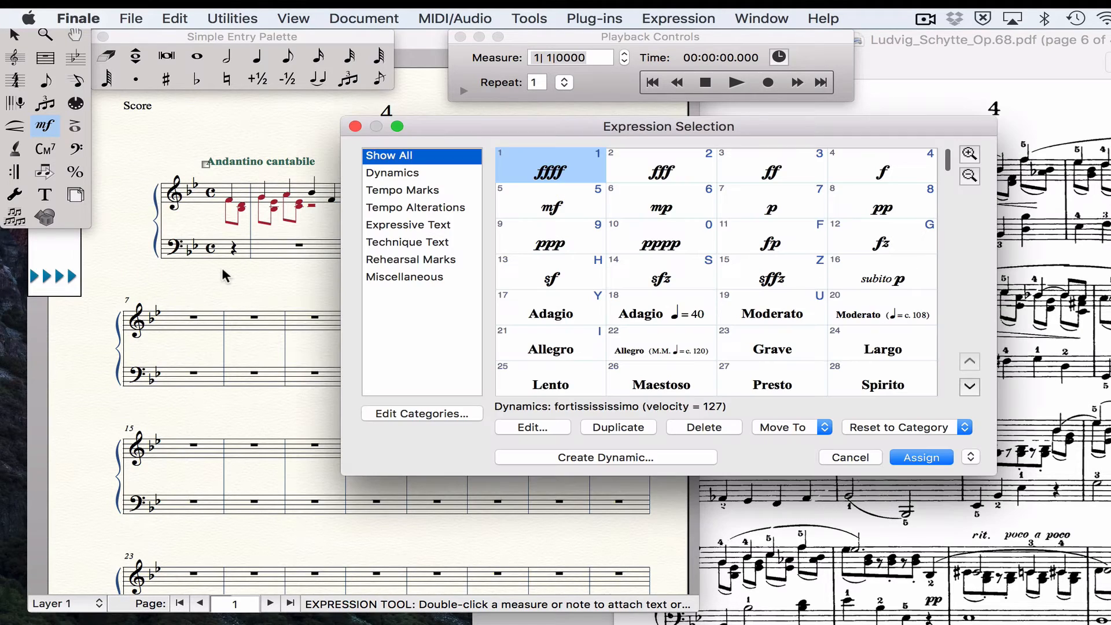
click(394, 172)
click(396, 191)
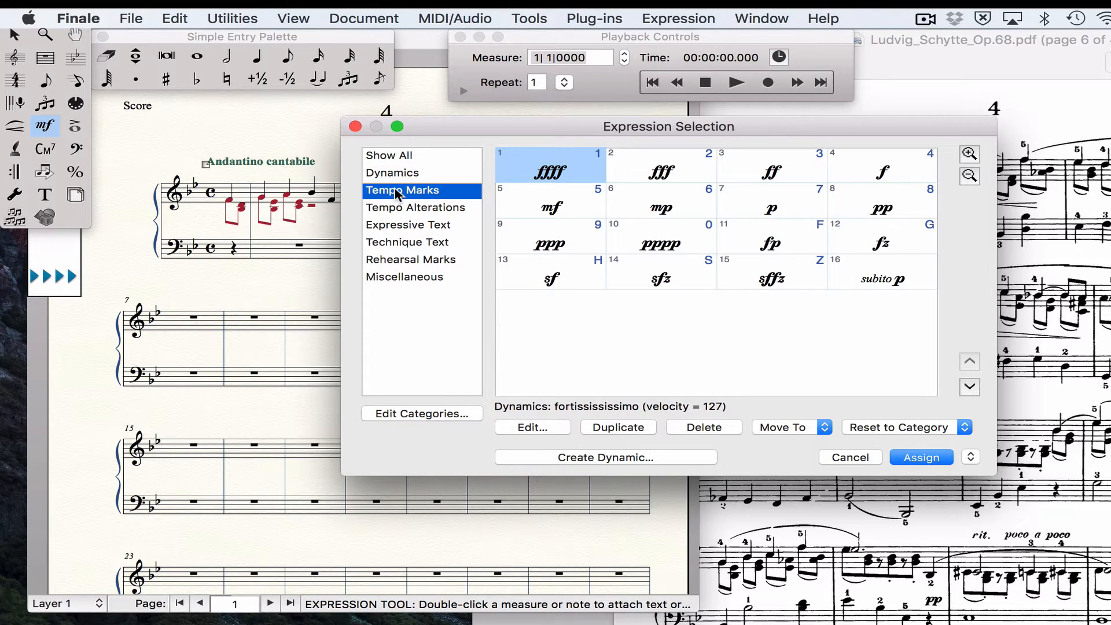
click(394, 207)
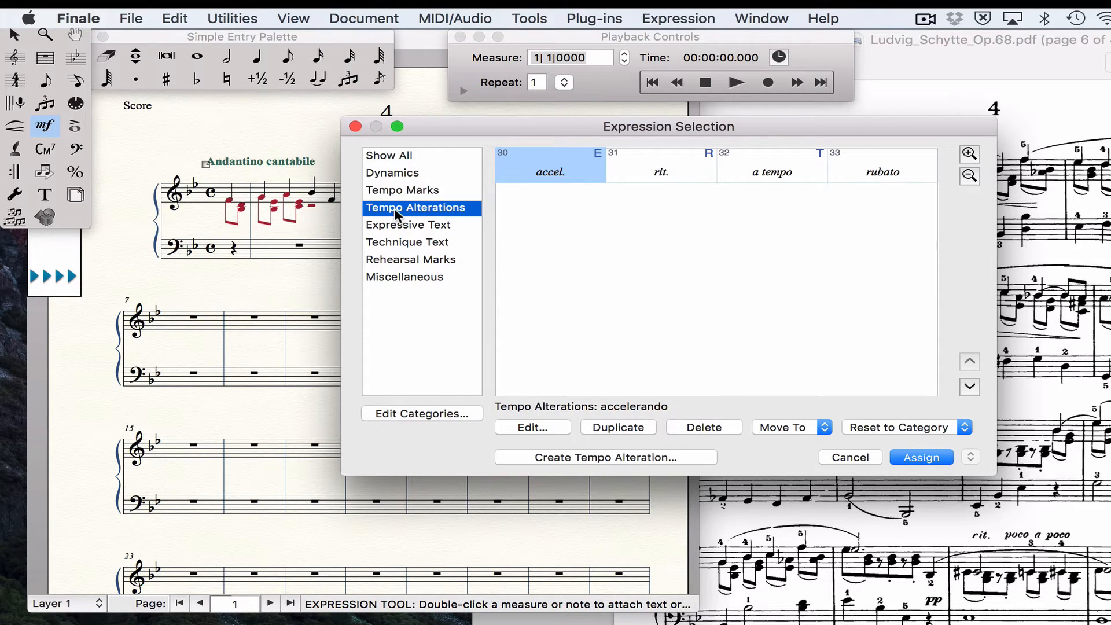
click(396, 225)
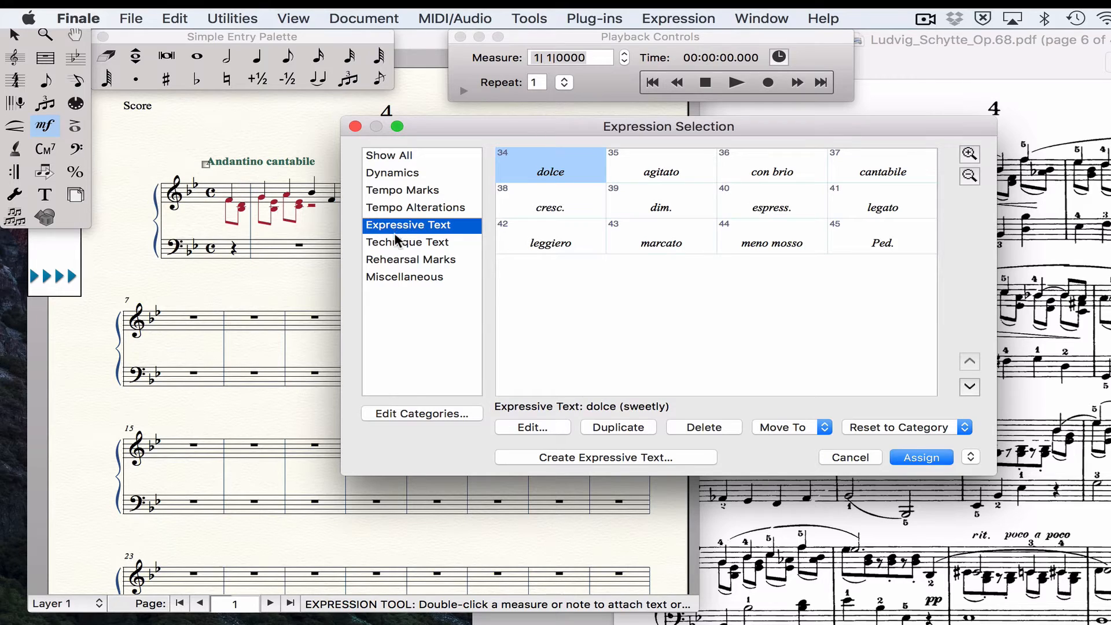
click(397, 243)
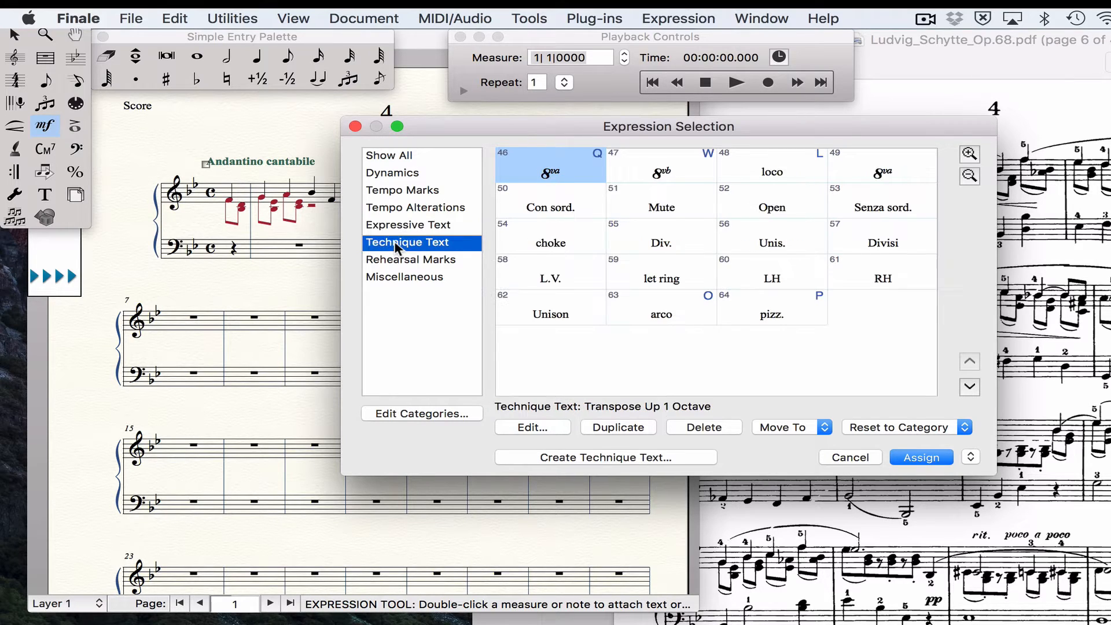
click(397, 259)
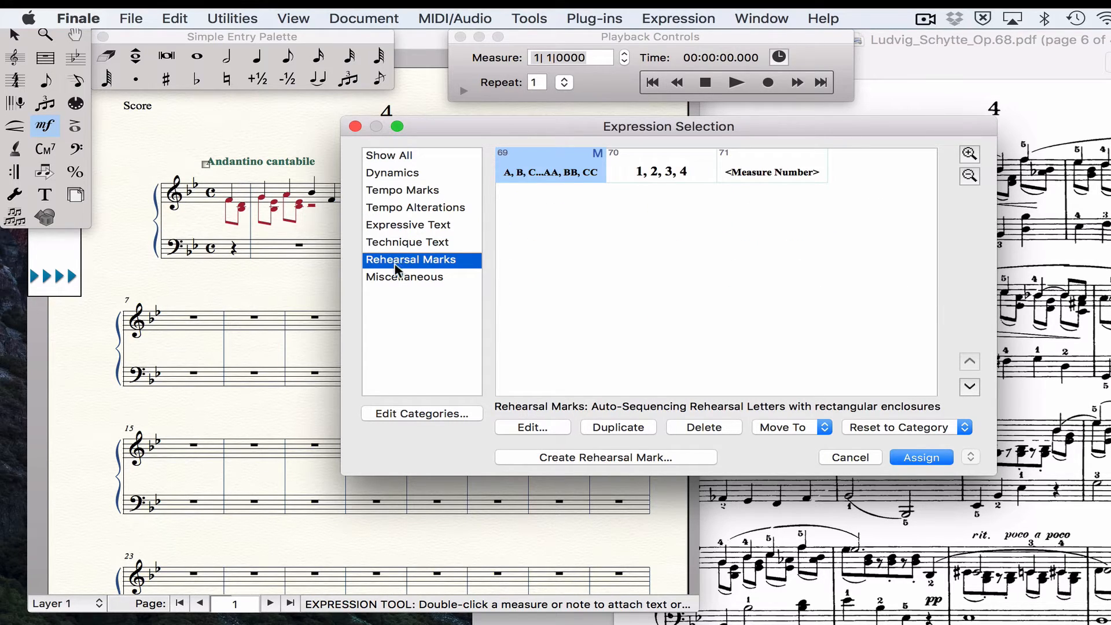
click(398, 276)
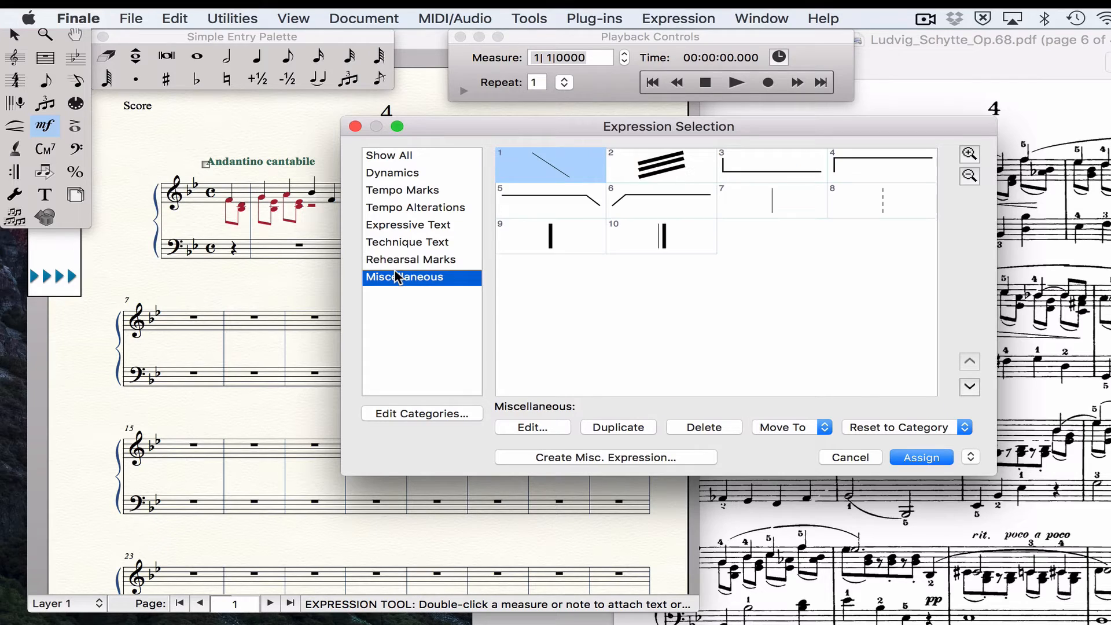
click(384, 208)
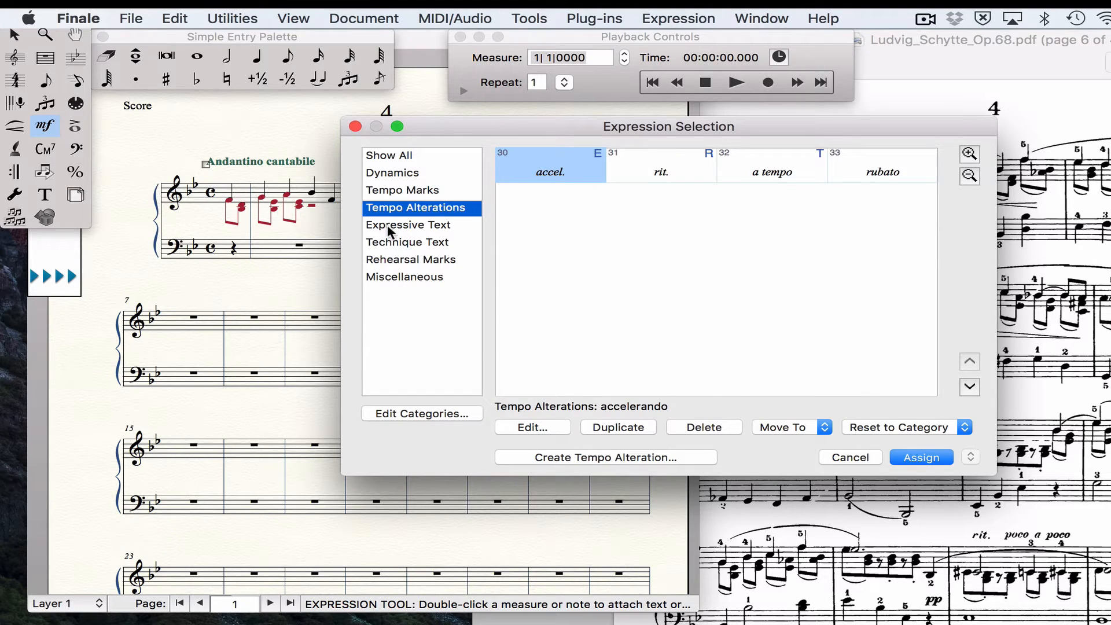
Create a new Expressive Text expression reading "col Pedale", checking the wording against the PDF.
click(390, 231)
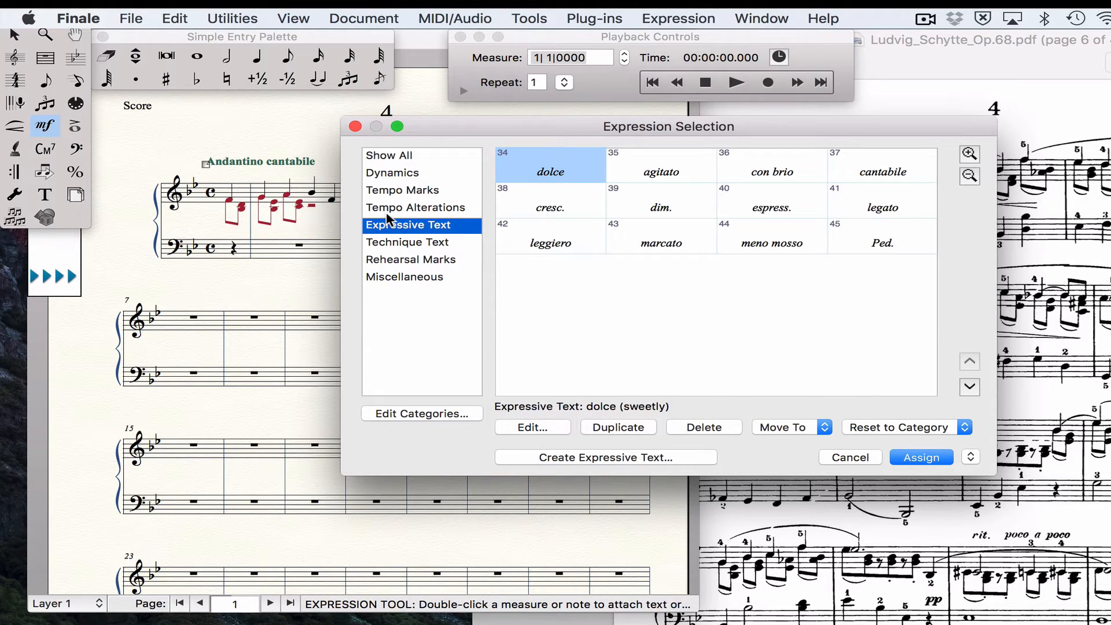
click(886, 250)
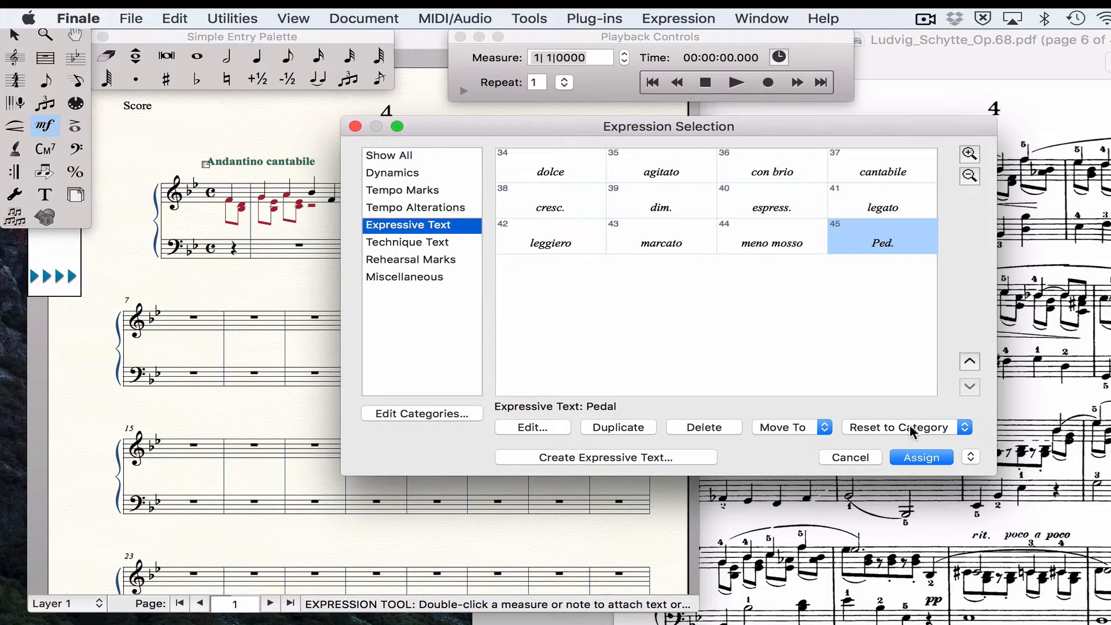
click(602, 460)
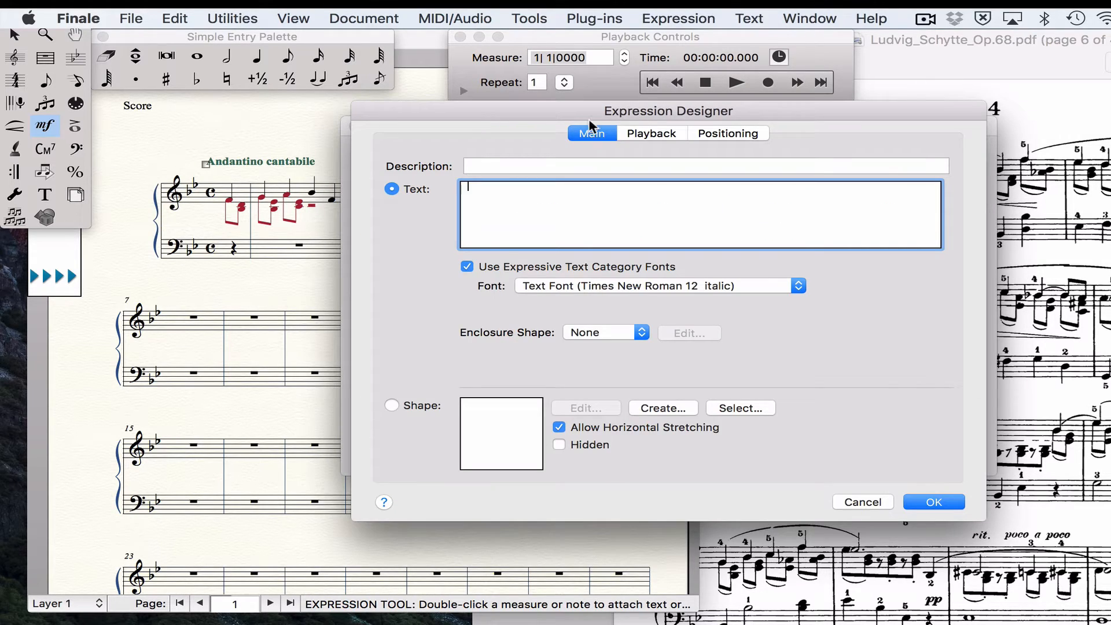
text(col. Pe)
text(le)
click(1049, 180)
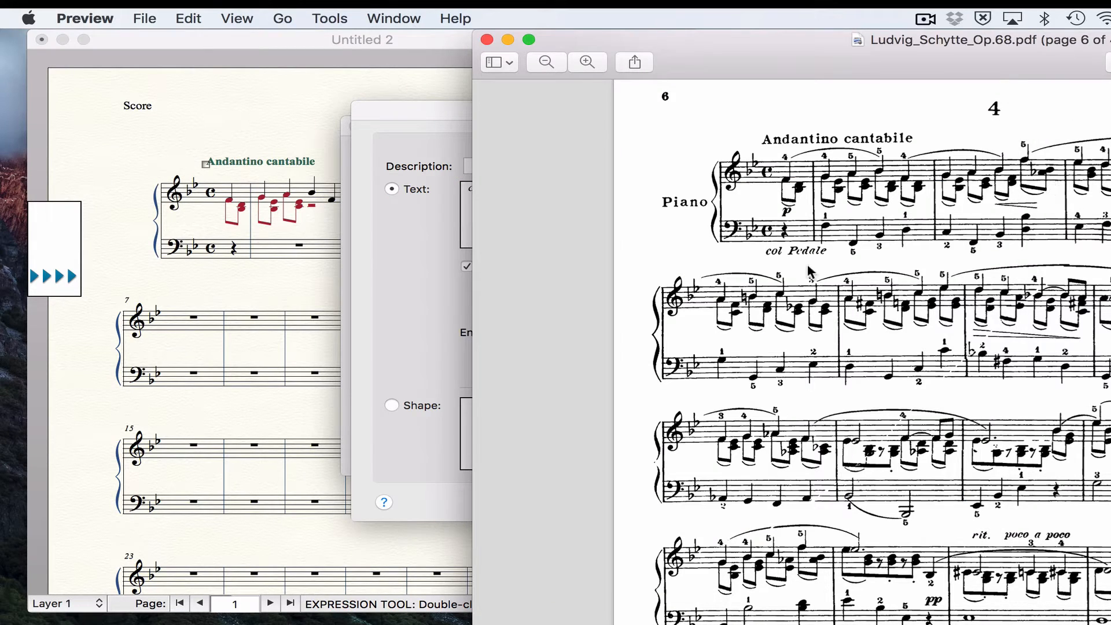
click(469, 317)
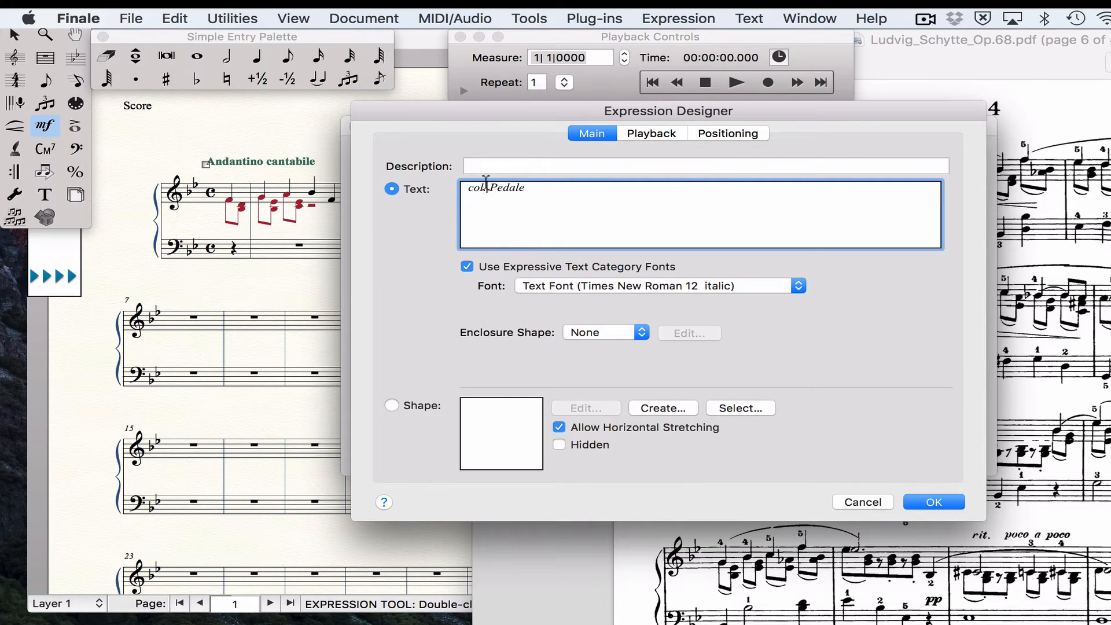
key(BackSpace)
text(l)
key(BackSpace)
Turn off the category fonts for the "col Pedale" expression and assign it to the lower staff's first measure.
click(637, 286)
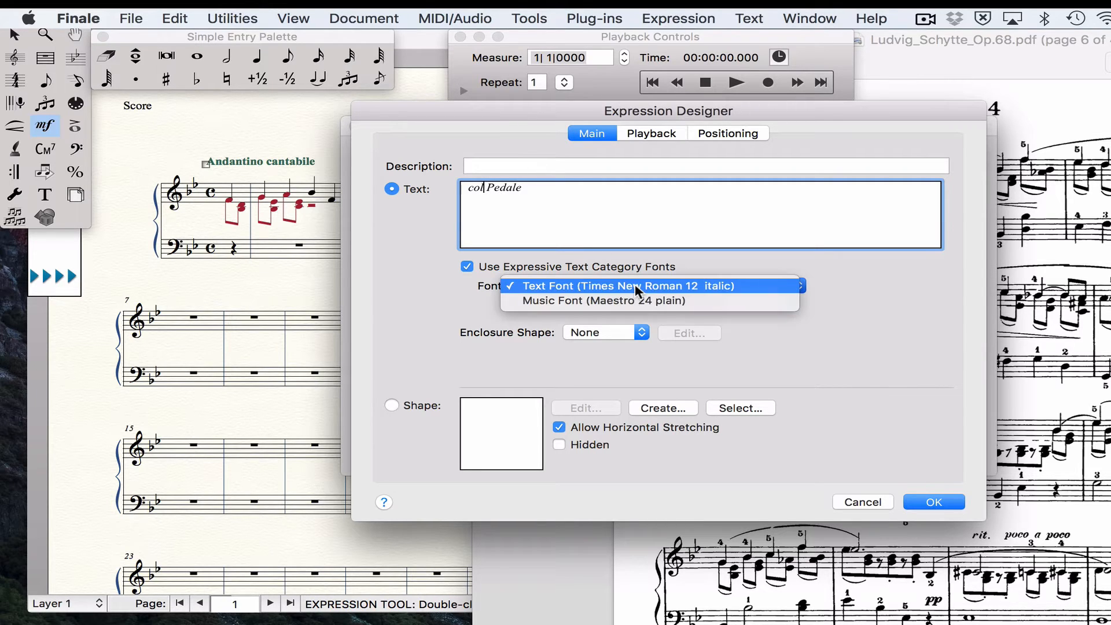
click(817, 268)
click(466, 266)
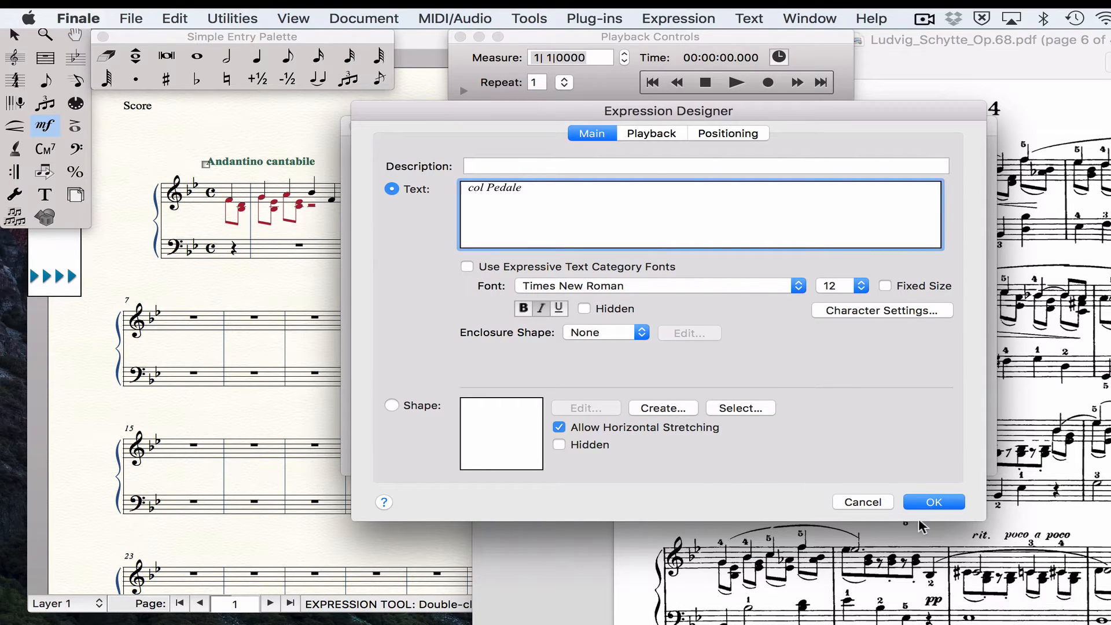
click(934, 502)
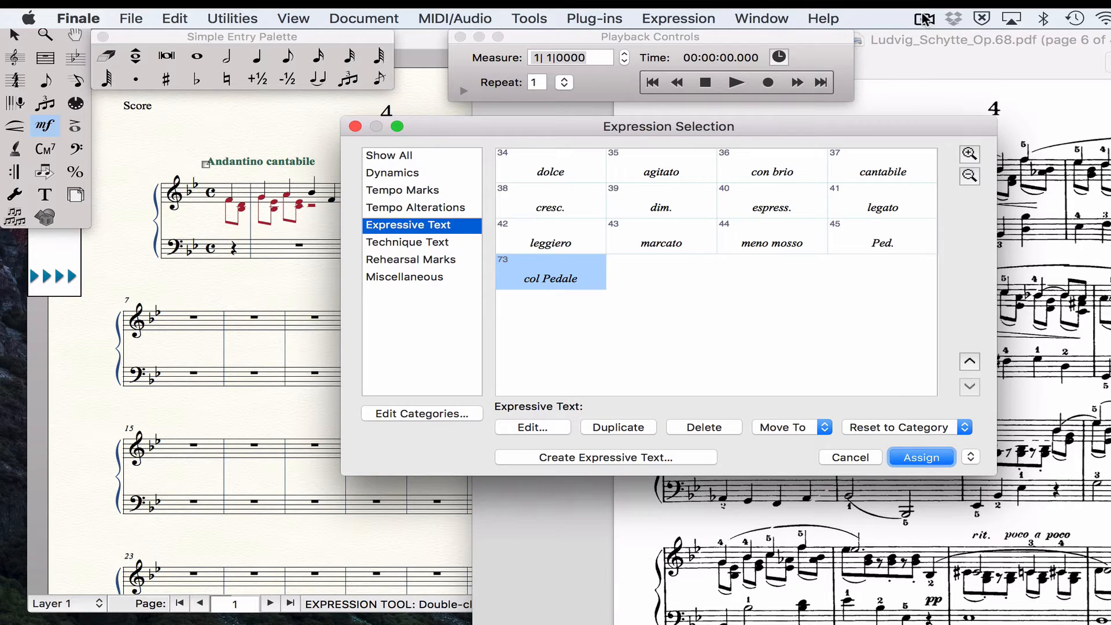
click(921, 457)
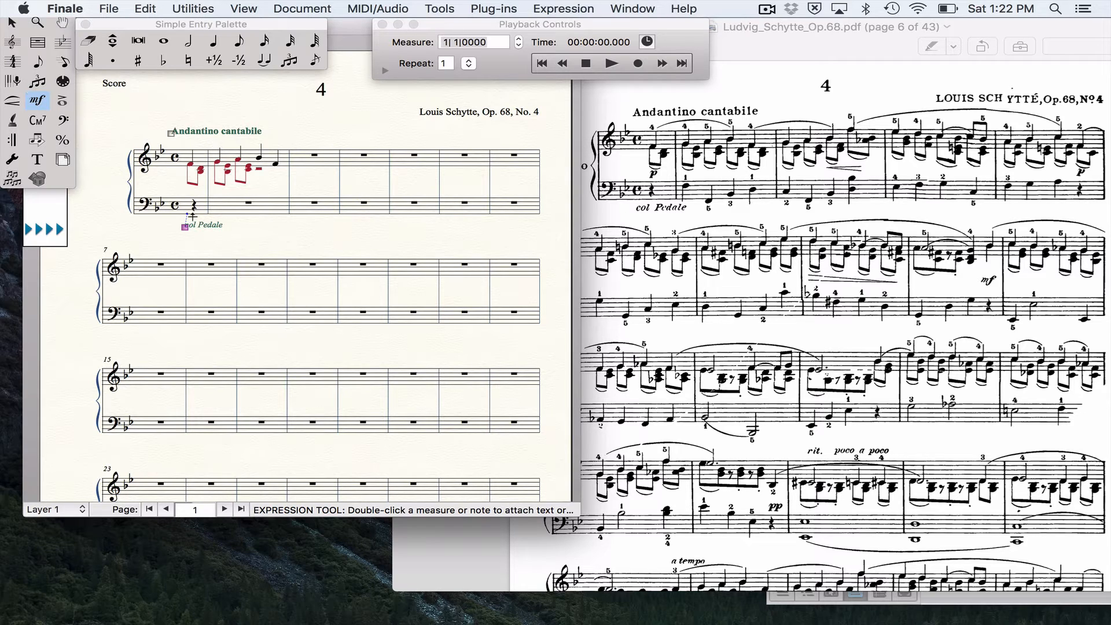
Start a new expression for the upper staff's measure 18 and look through the expression categories and the full list.
click(833, 455)
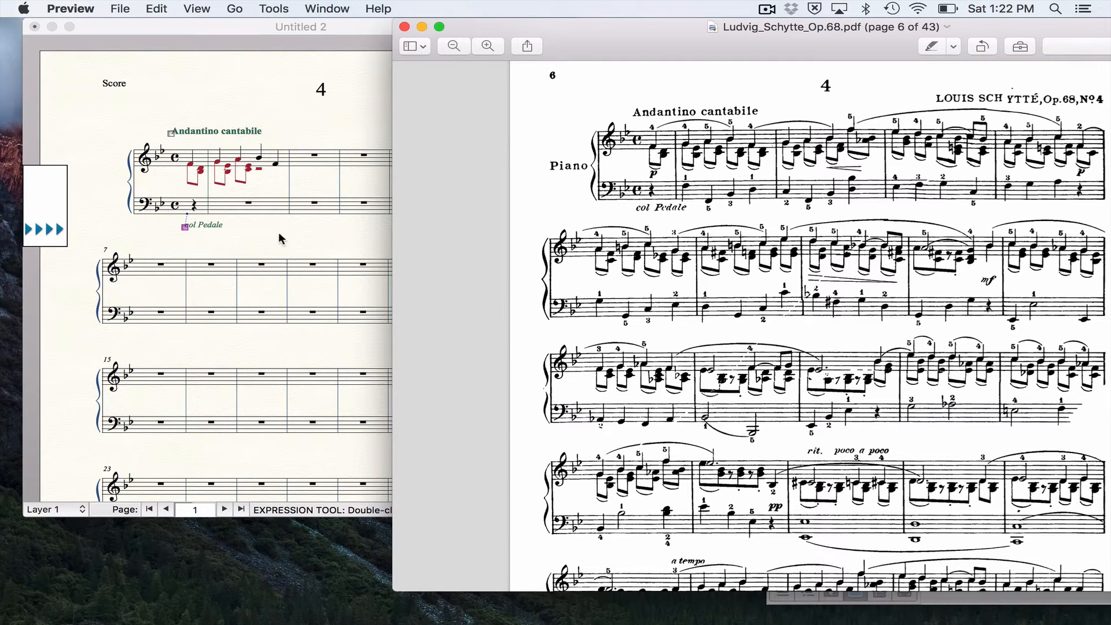
click(316, 269)
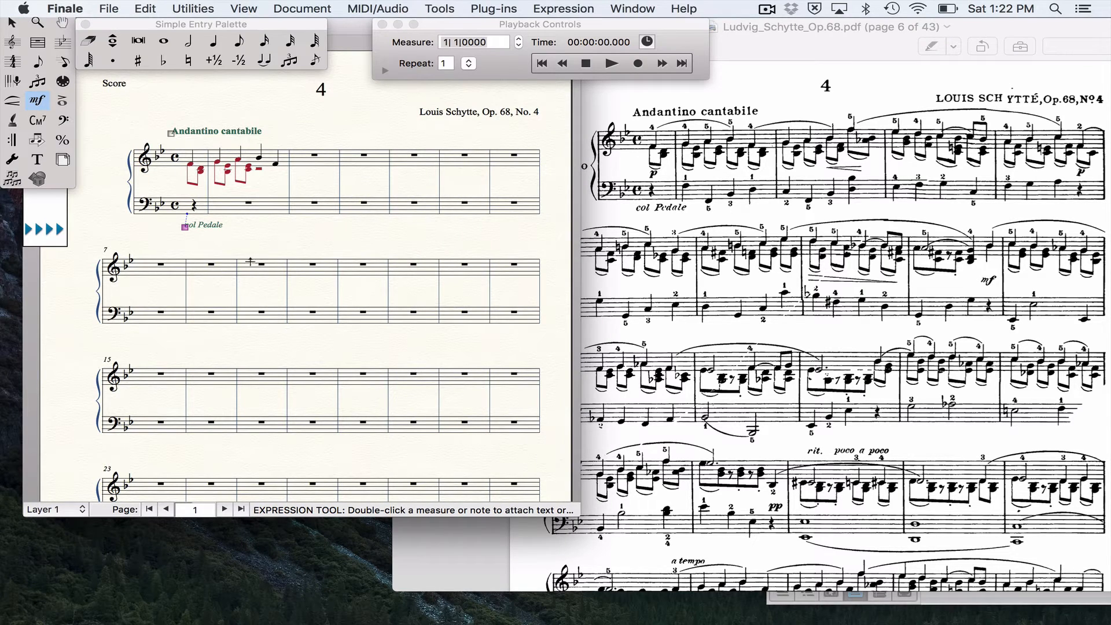
double_click(317, 355)
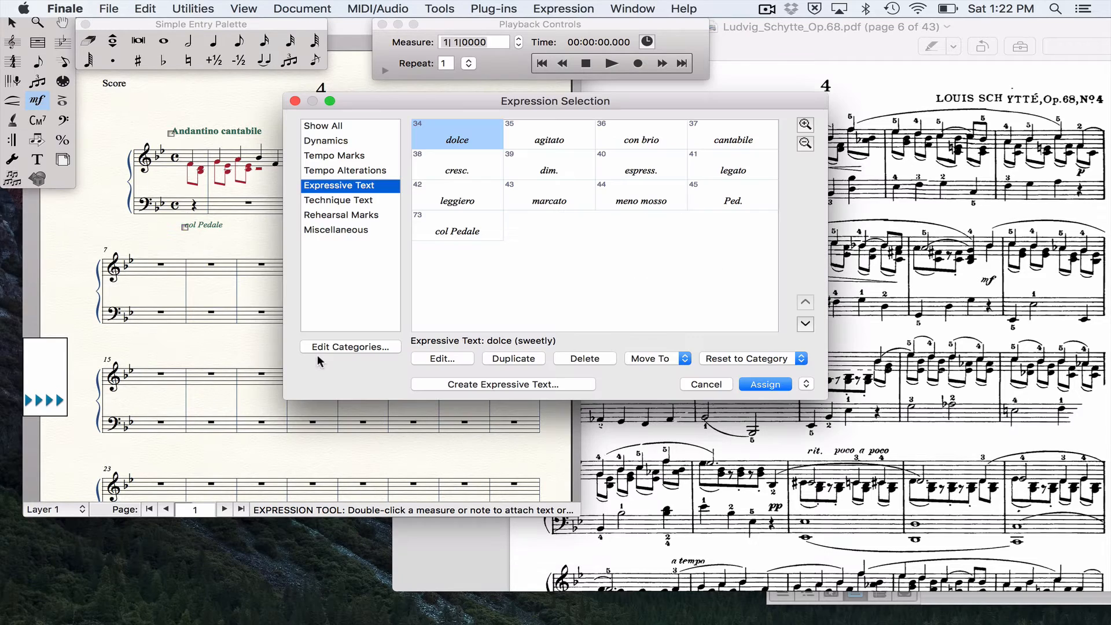
click(340, 200)
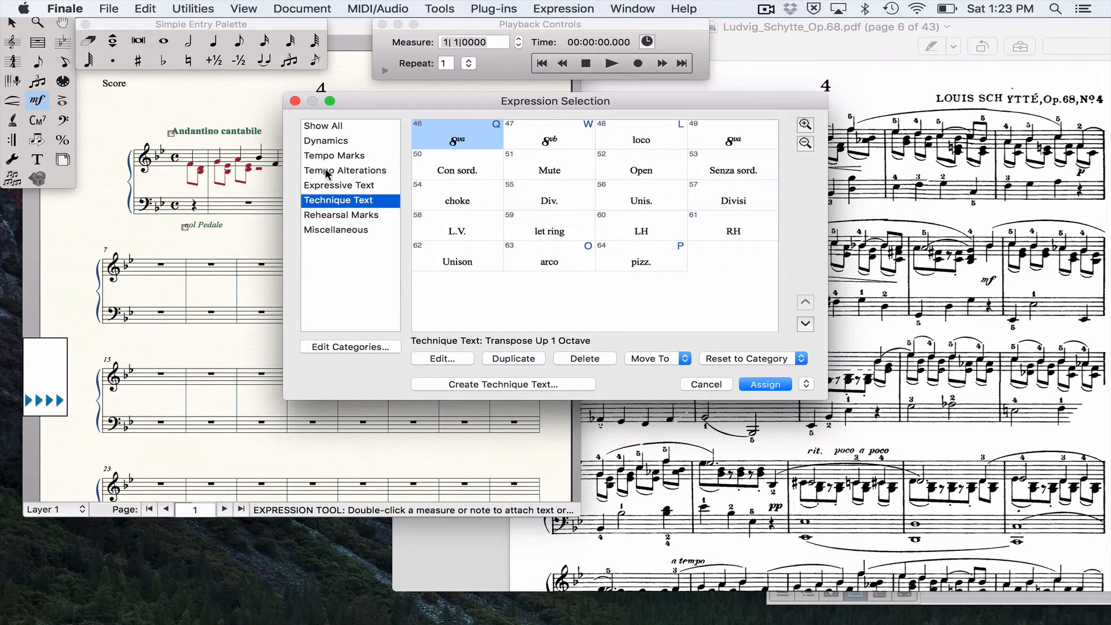
click(330, 171)
click(322, 156)
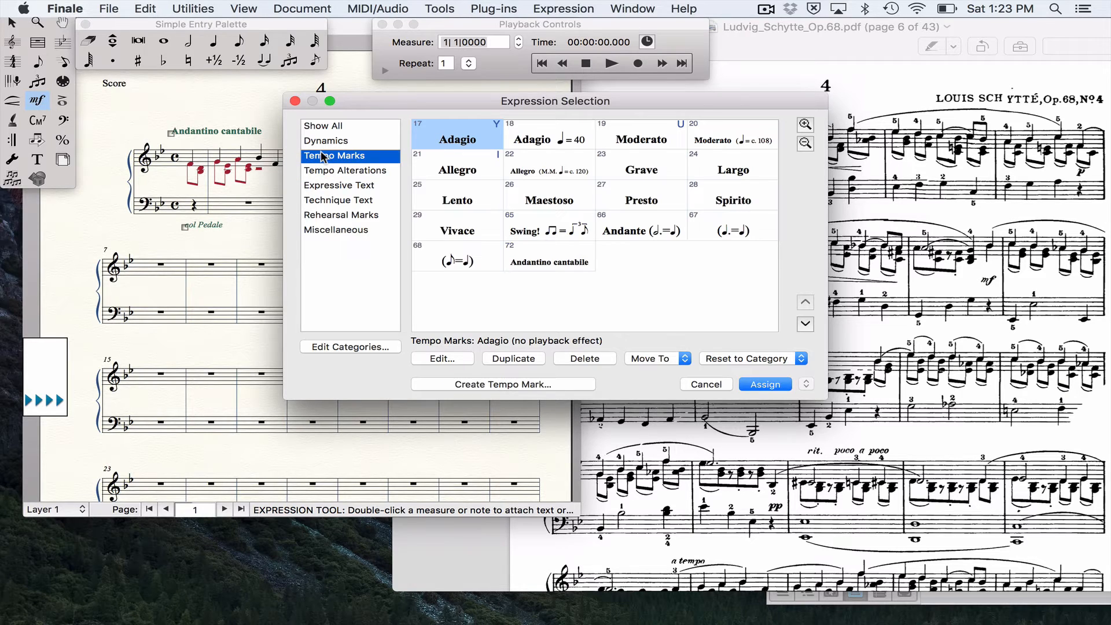
click(324, 141)
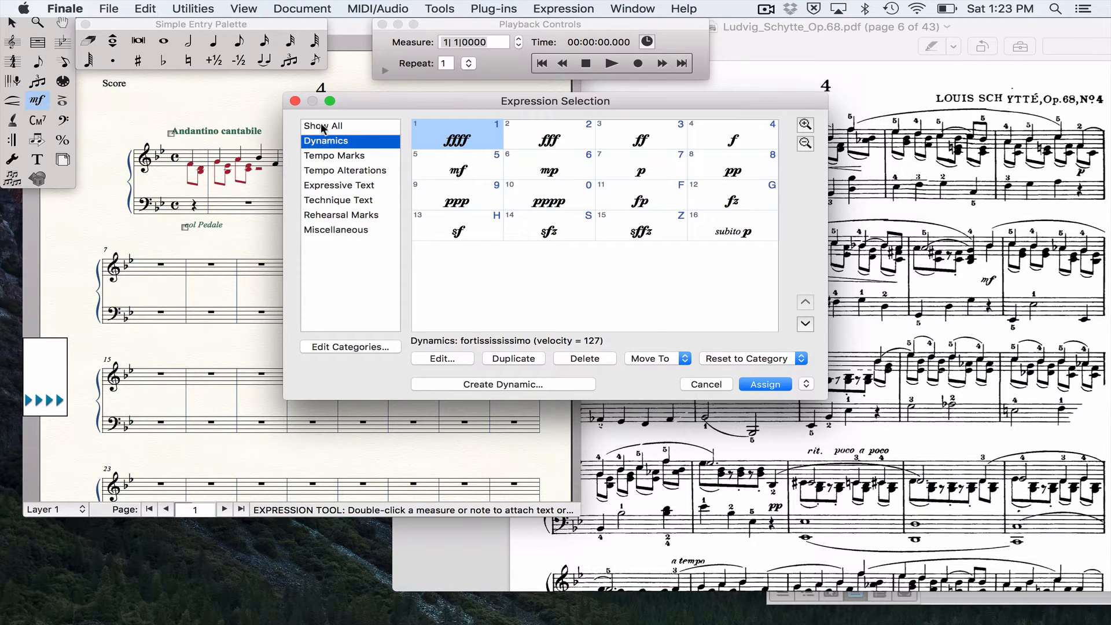
click(323, 126)
scroll(552, 315, down, 5)
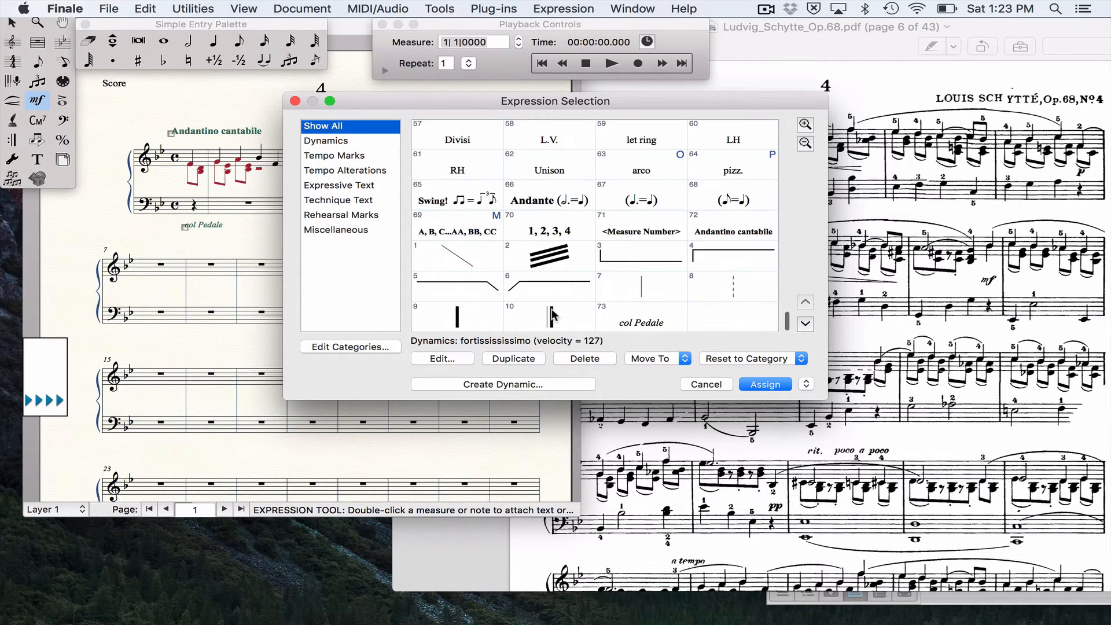
scroll(551, 315, up, 5)
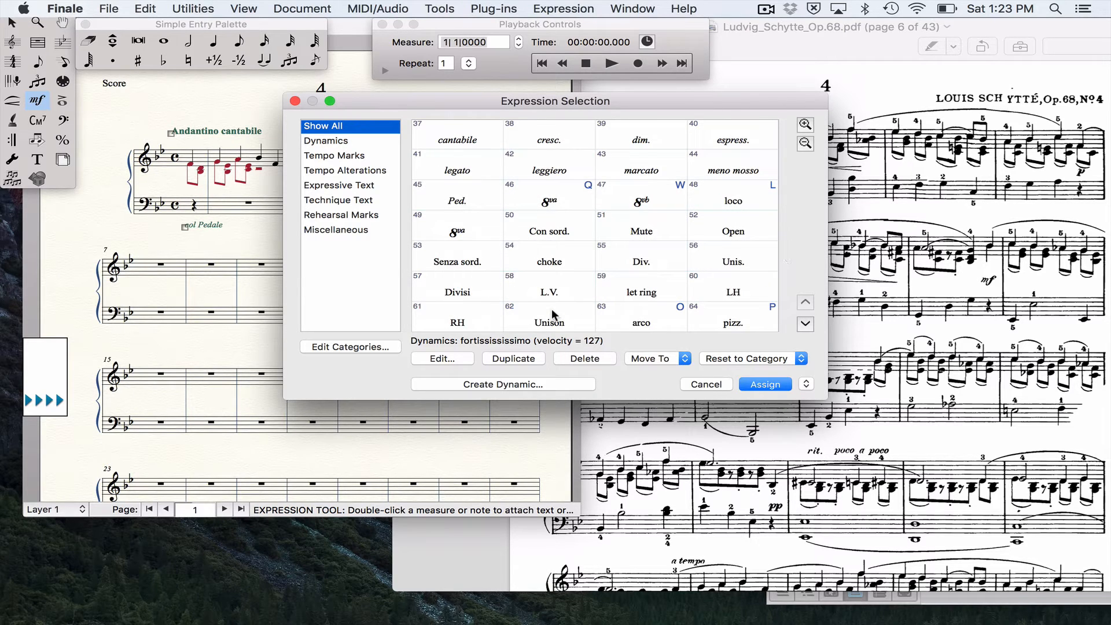
scroll(551, 314, up, 5)
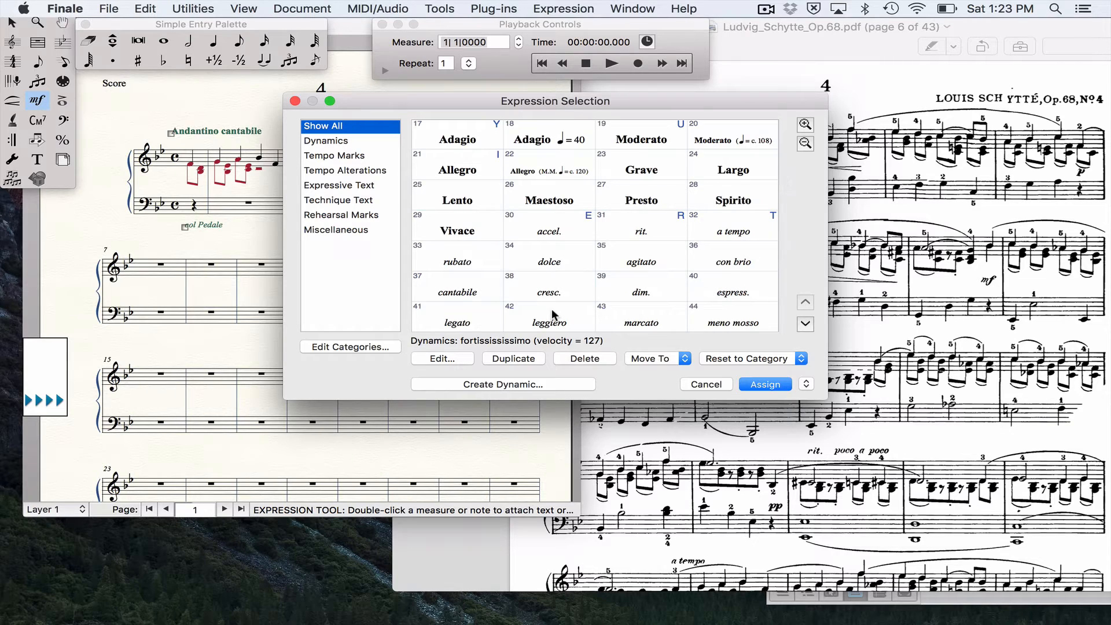
scroll(551, 315, up, 2)
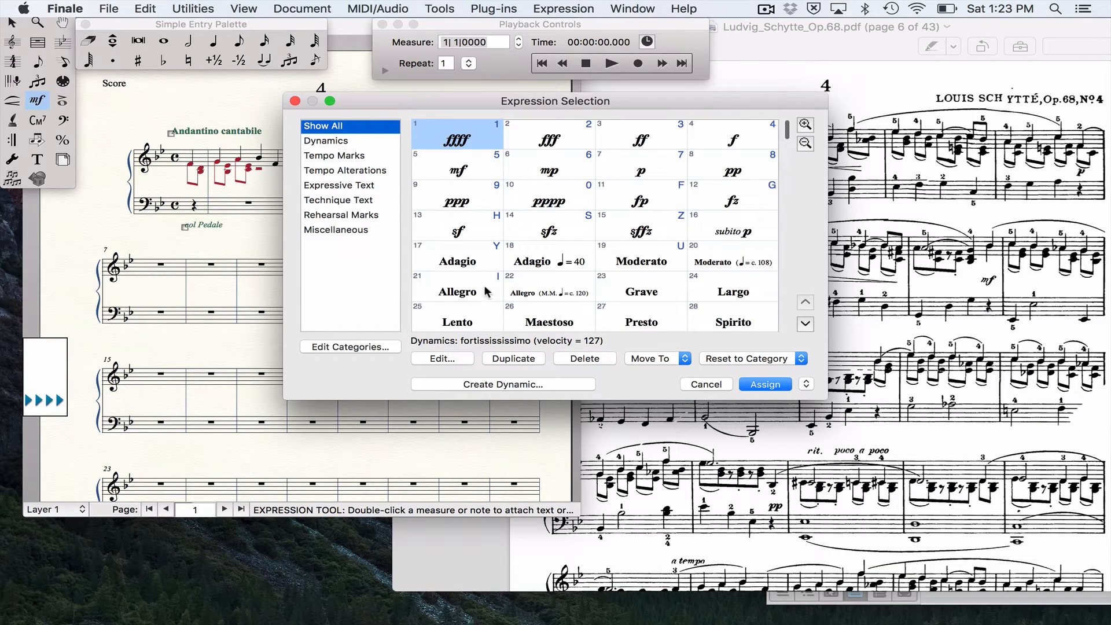
Create a Tempo Alterations expression reading "poco a poco" and assign it to the upper staff's measure 18.
click(317, 187)
click(312, 176)
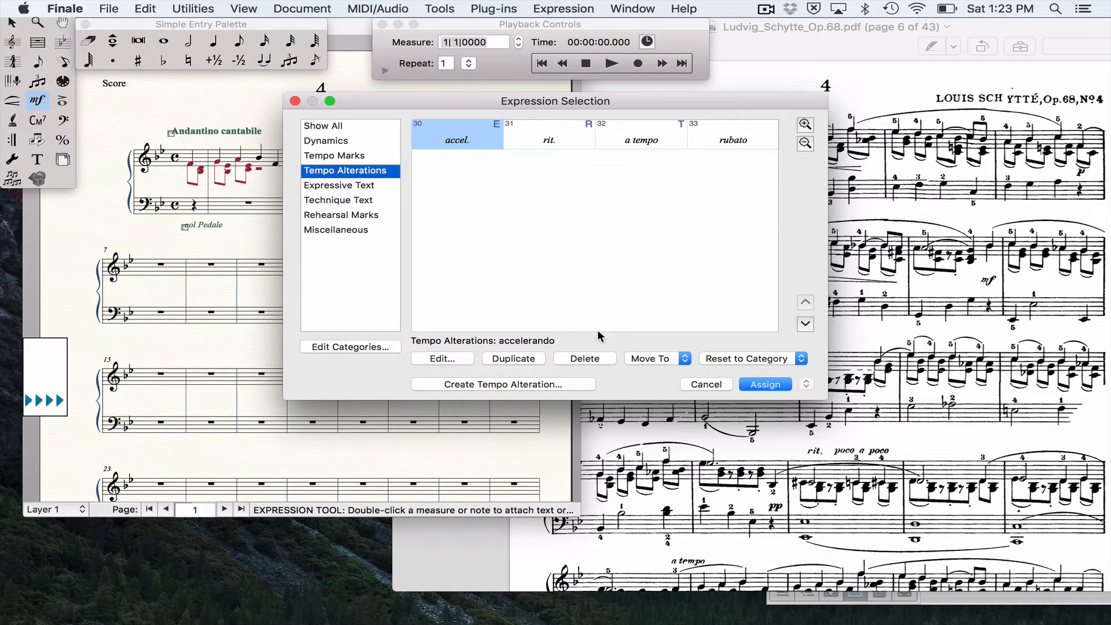
click(543, 135)
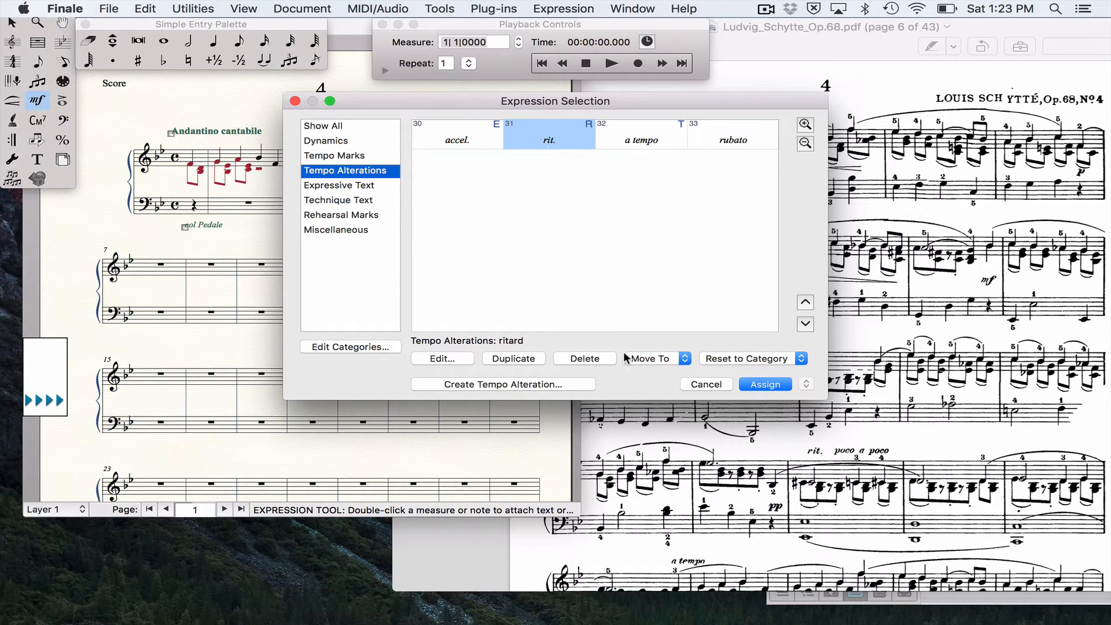
click(548, 382)
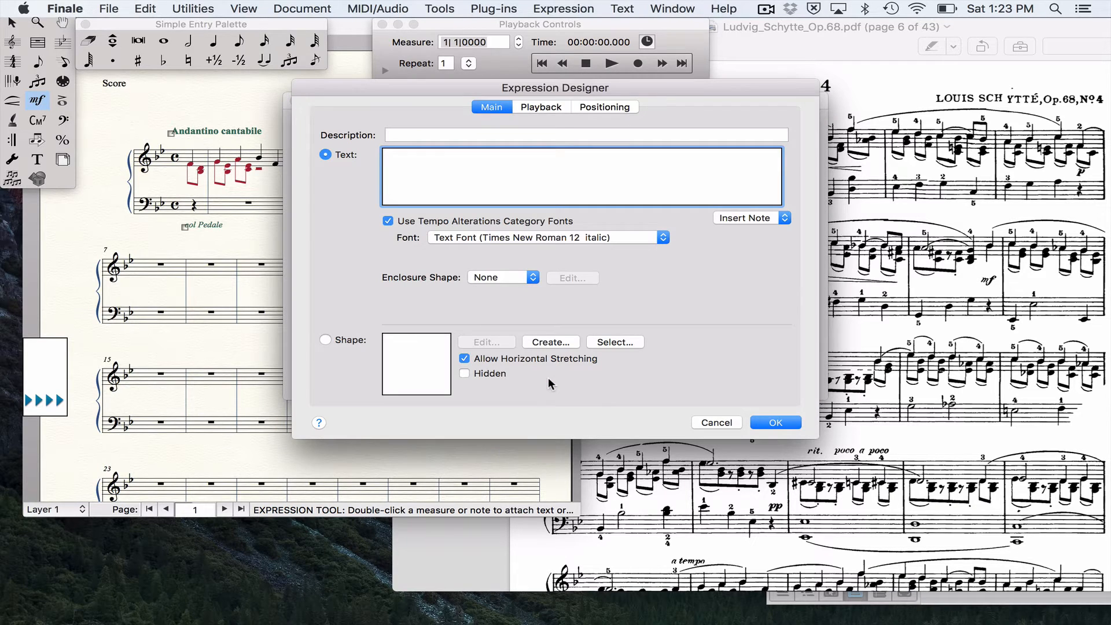
text(poco a o)
key(BackSpace)
text(poco)
click(775, 422)
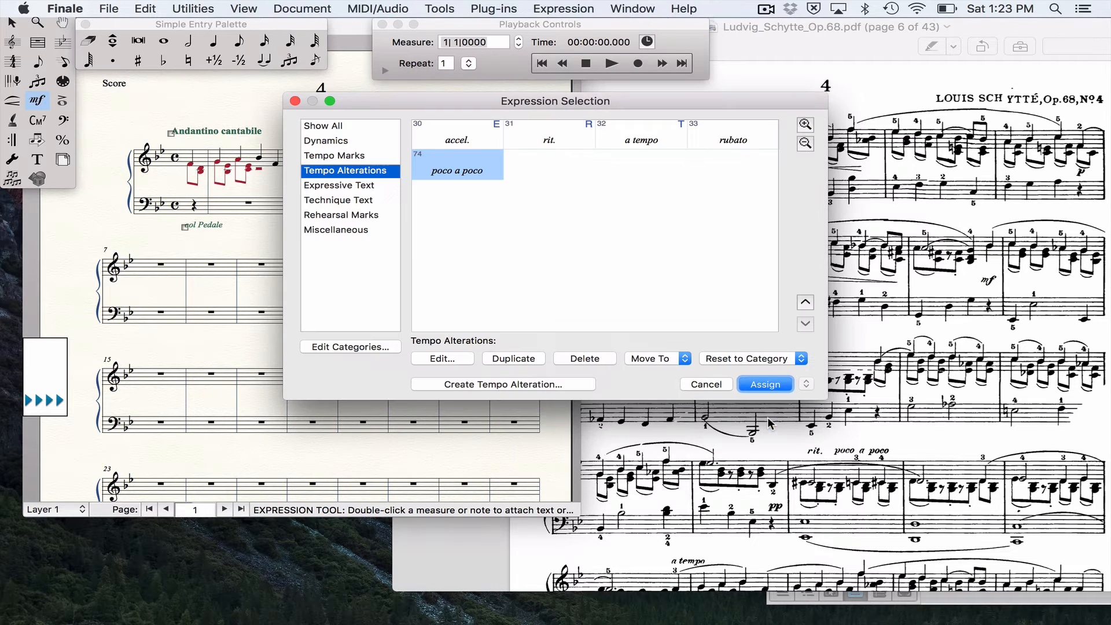
click(765, 384)
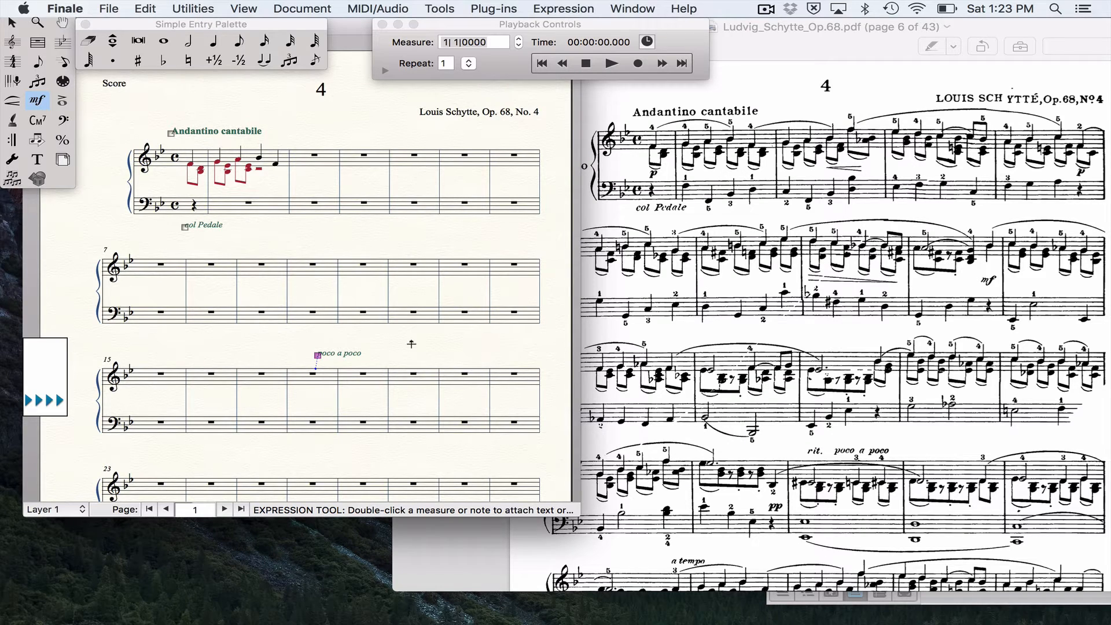
click(295, 351)
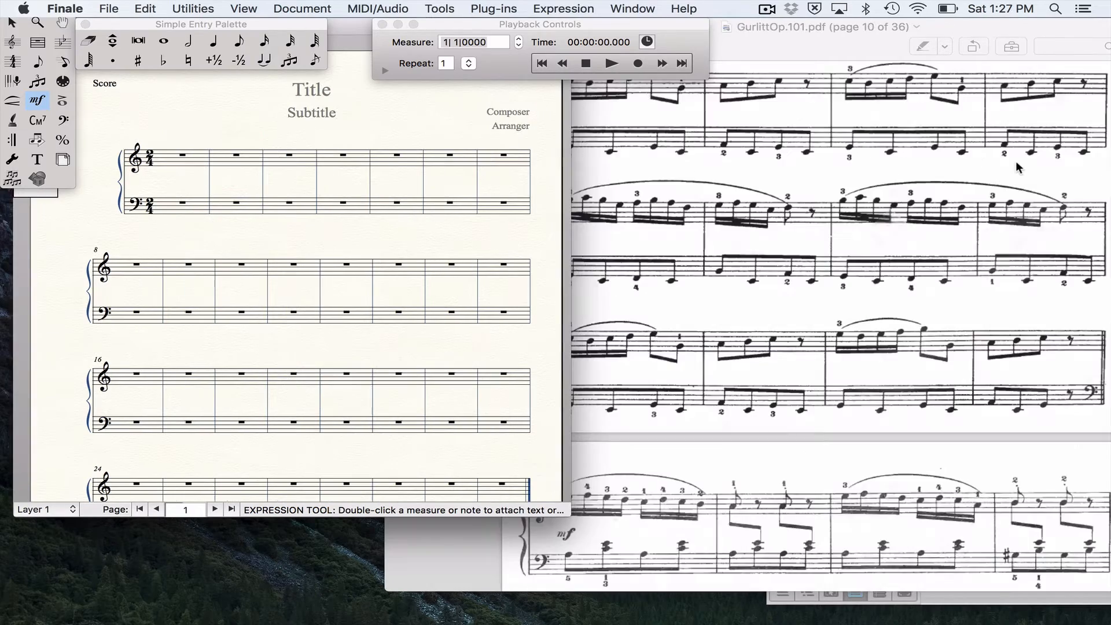
Bring up page 11 of GurlittOp.101.pdf and enter its eight sixteenth notes, E F E D C D C B, in the Finale upper staff's first measure.
scroll(1016, 168, down, 10)
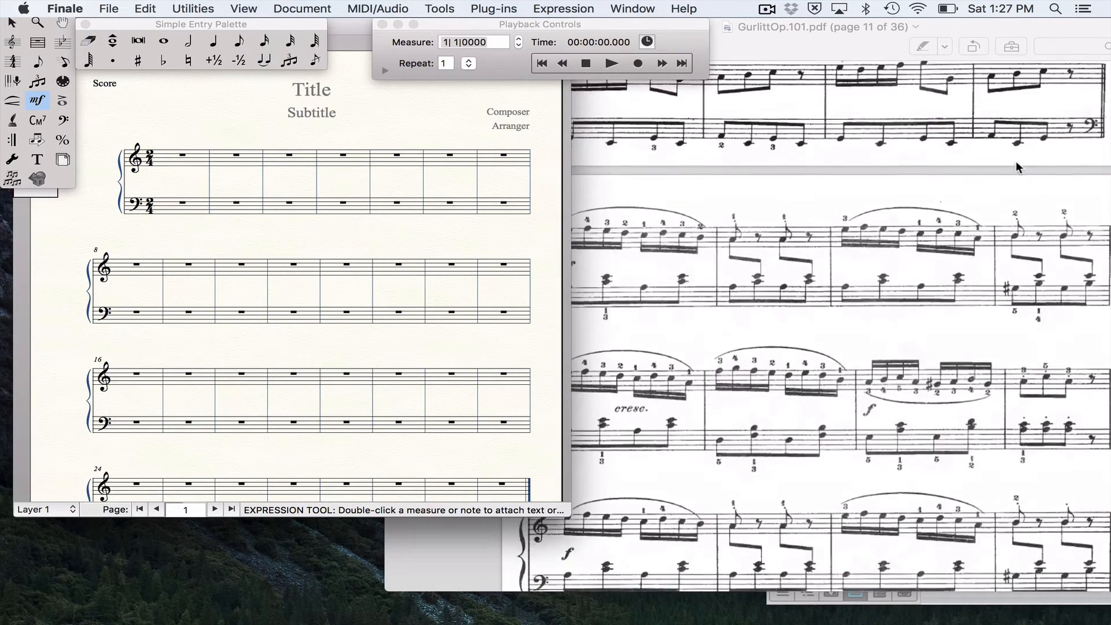
scroll(1017, 167, down, 3)
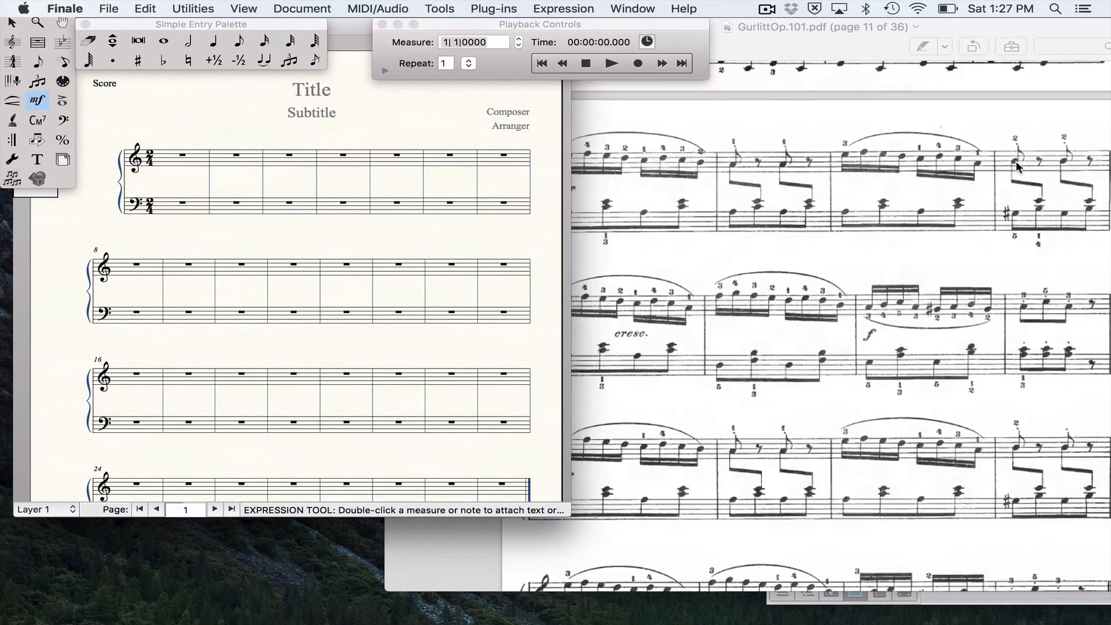
click(863, 53)
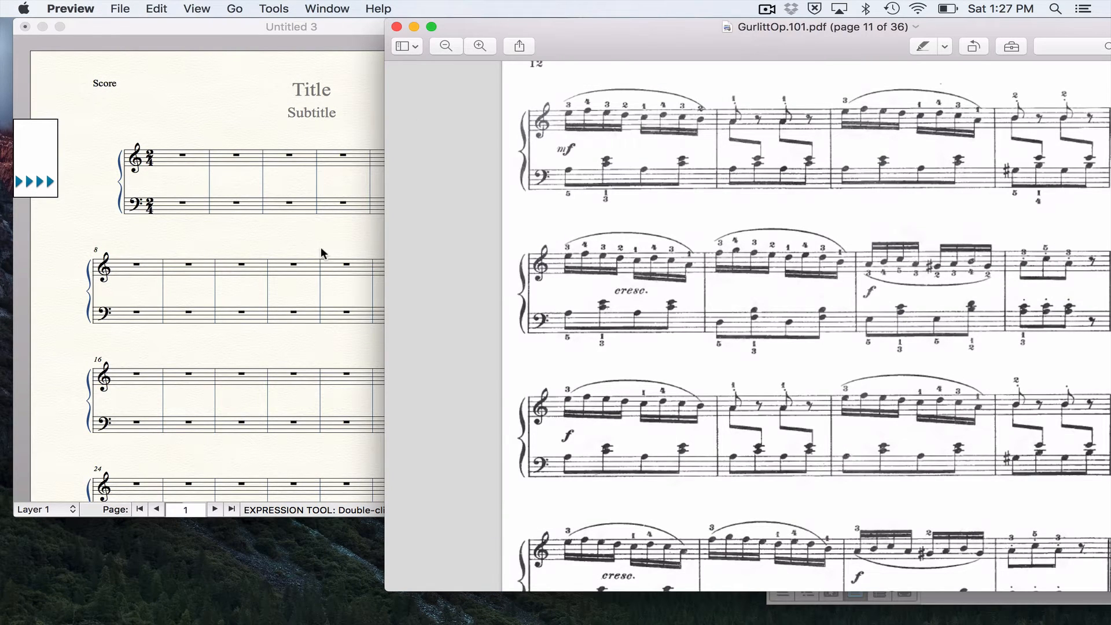
click(272, 240)
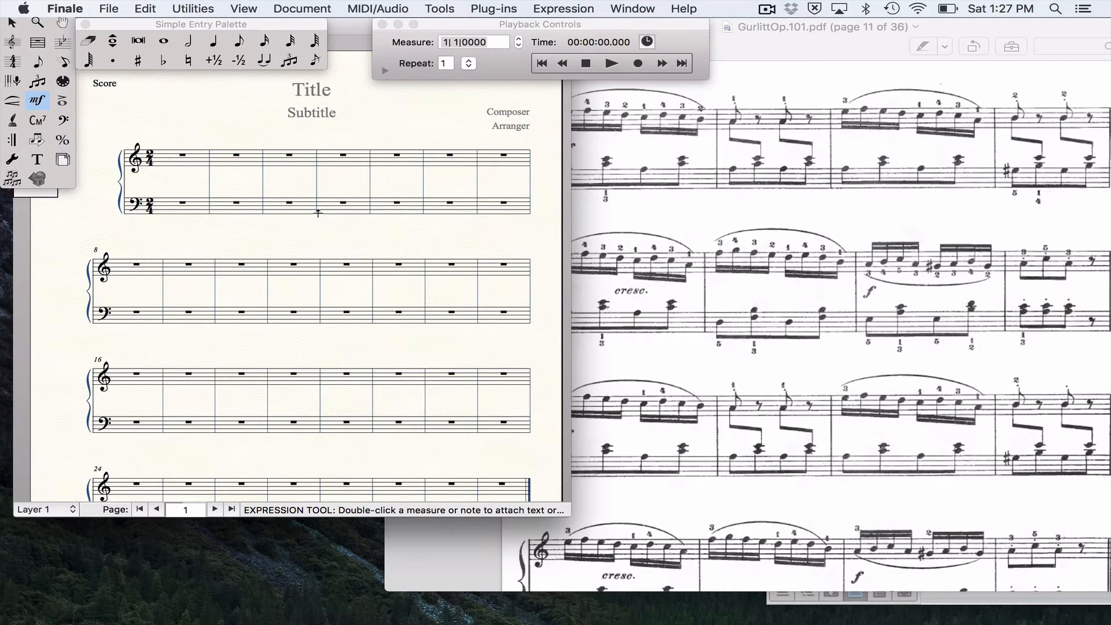
click(264, 46)
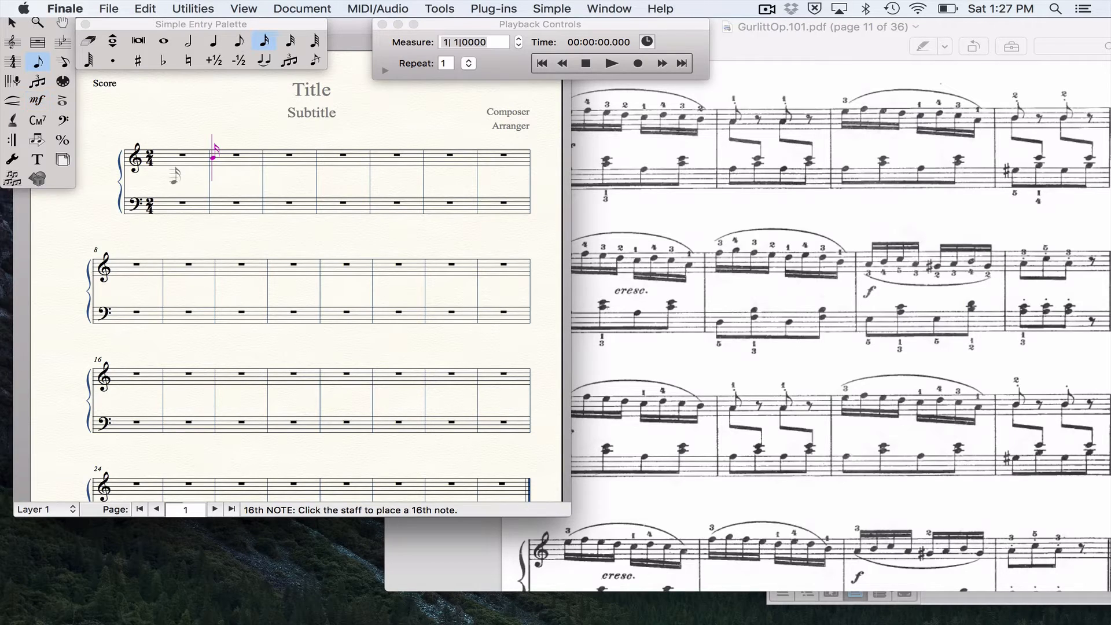
click(174, 154)
click(181, 152)
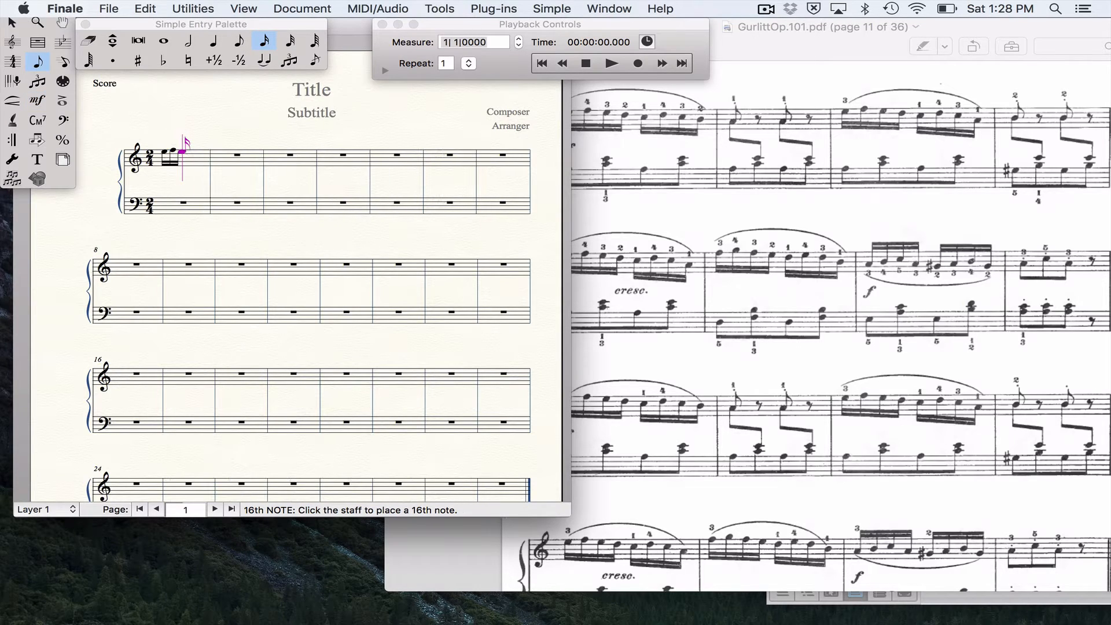
click(189, 152)
click(191, 155)
click(198, 156)
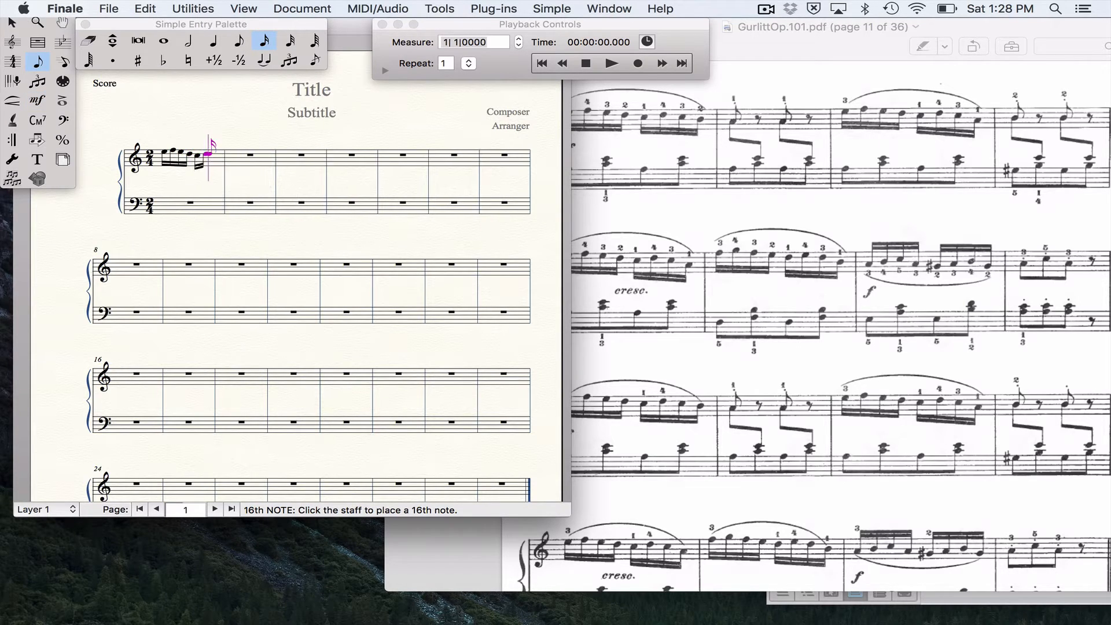
click(209, 154)
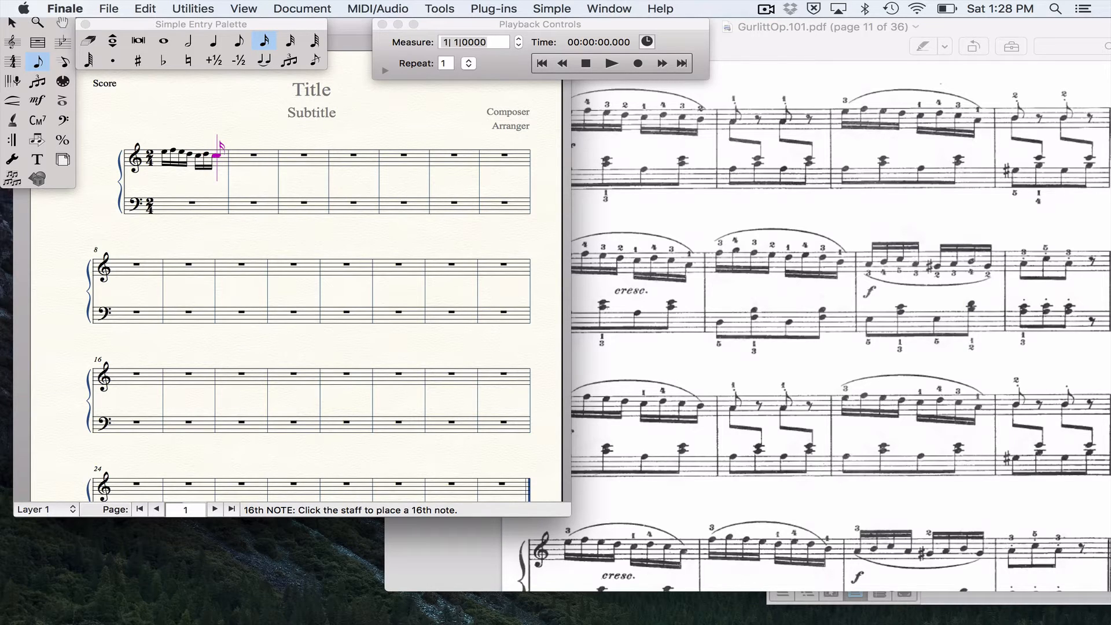
click(218, 156)
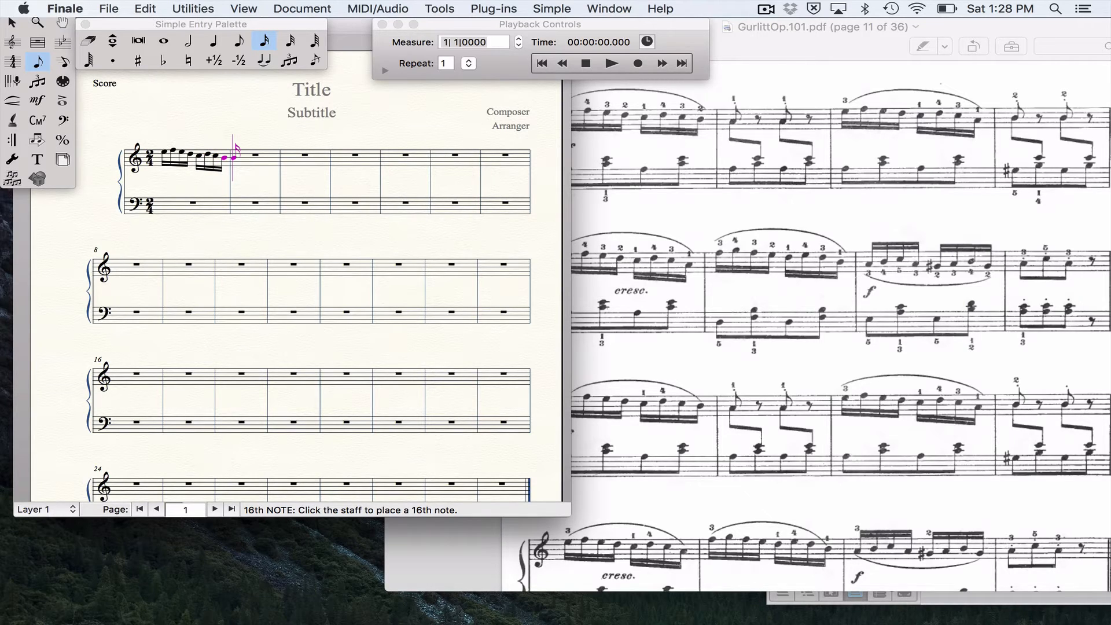
key(4)
key(super+z)
key(4)
key(super+z)
Enter four eighth notes, A E A E, in the upper staff's second measure.
click(240, 42)
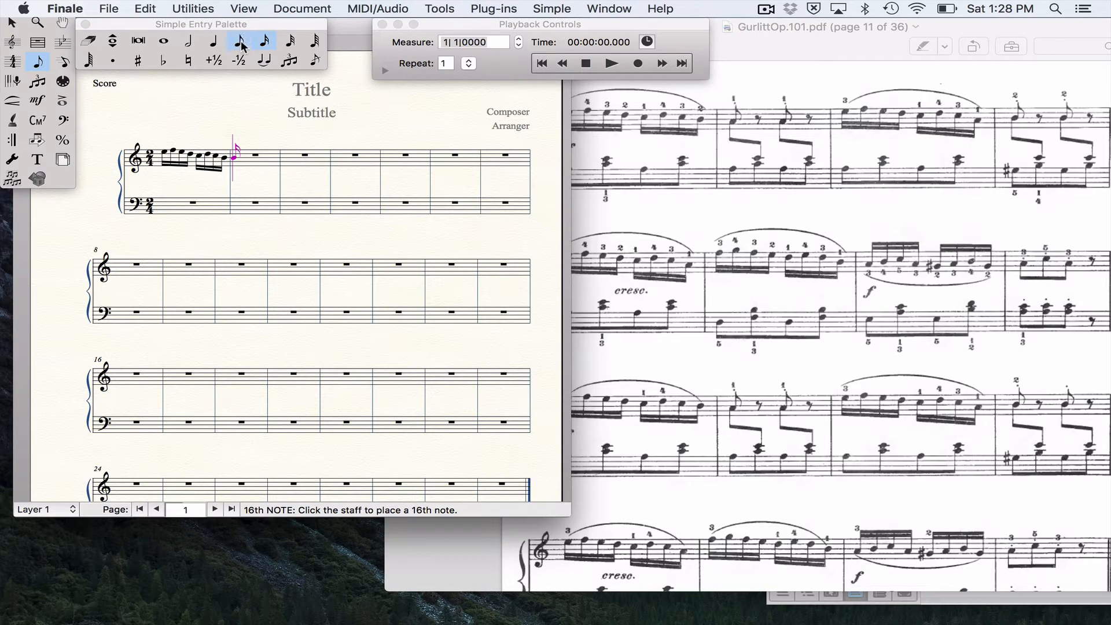
click(239, 156)
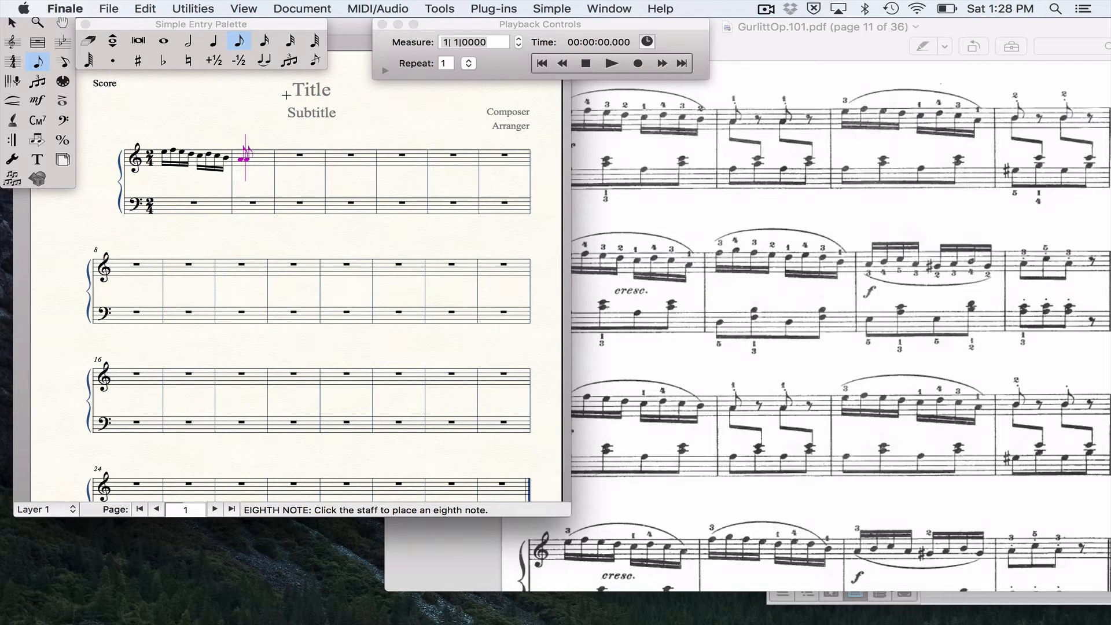
click(254, 164)
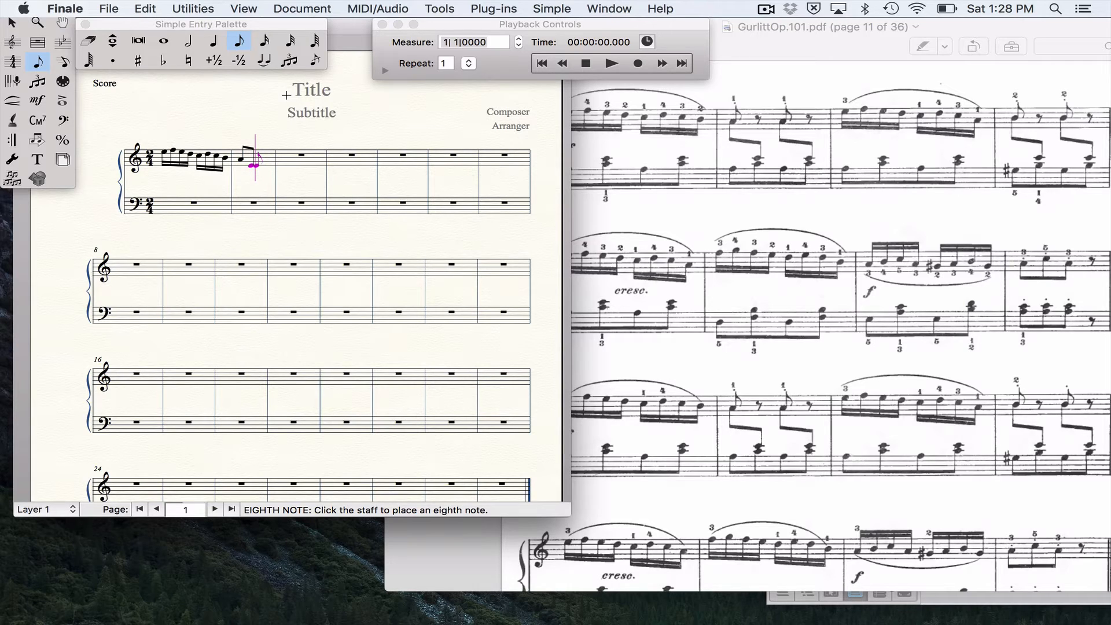
click(265, 158)
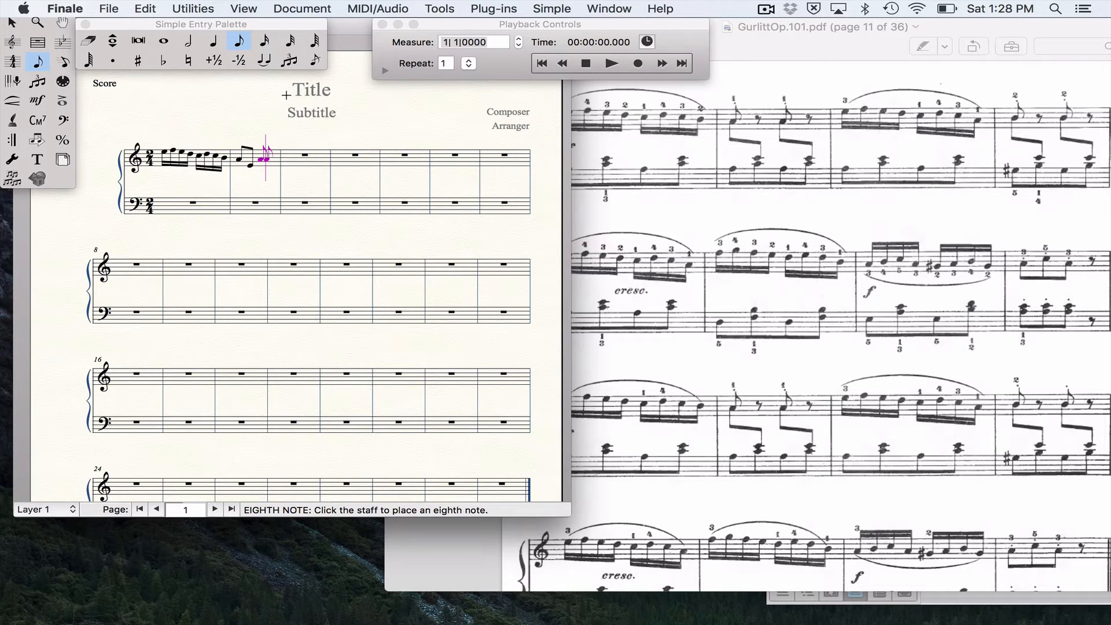
click(277, 164)
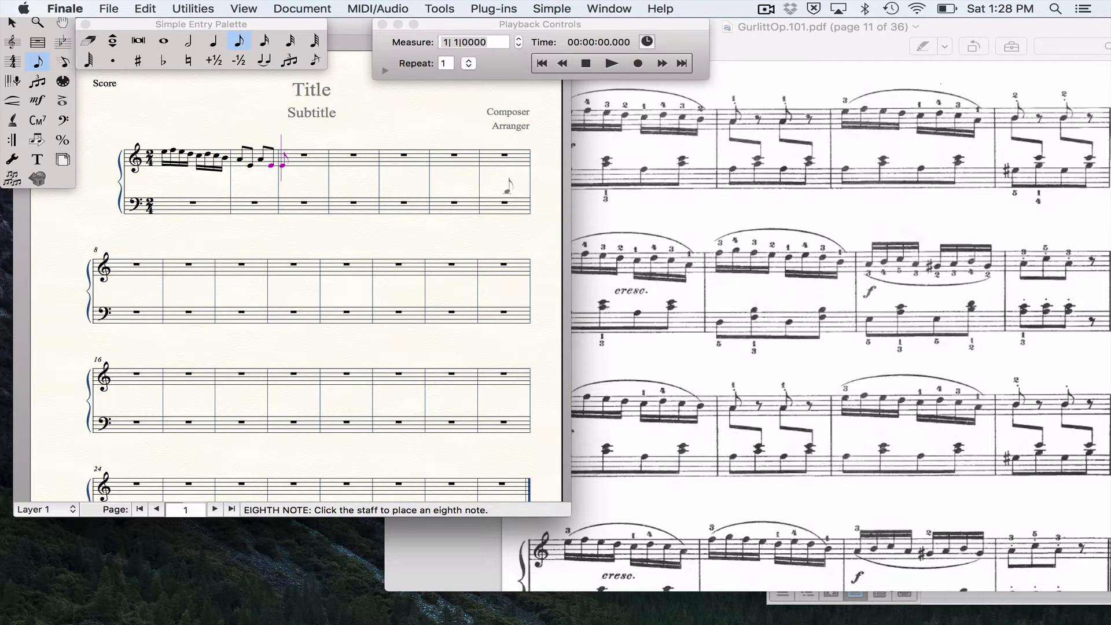
Fill the lower staff's first measure with eighth notes alternating a single A with a C–E third.
click(604, 233)
click(377, 175)
click(165, 198)
click(181, 194)
key(super+3)
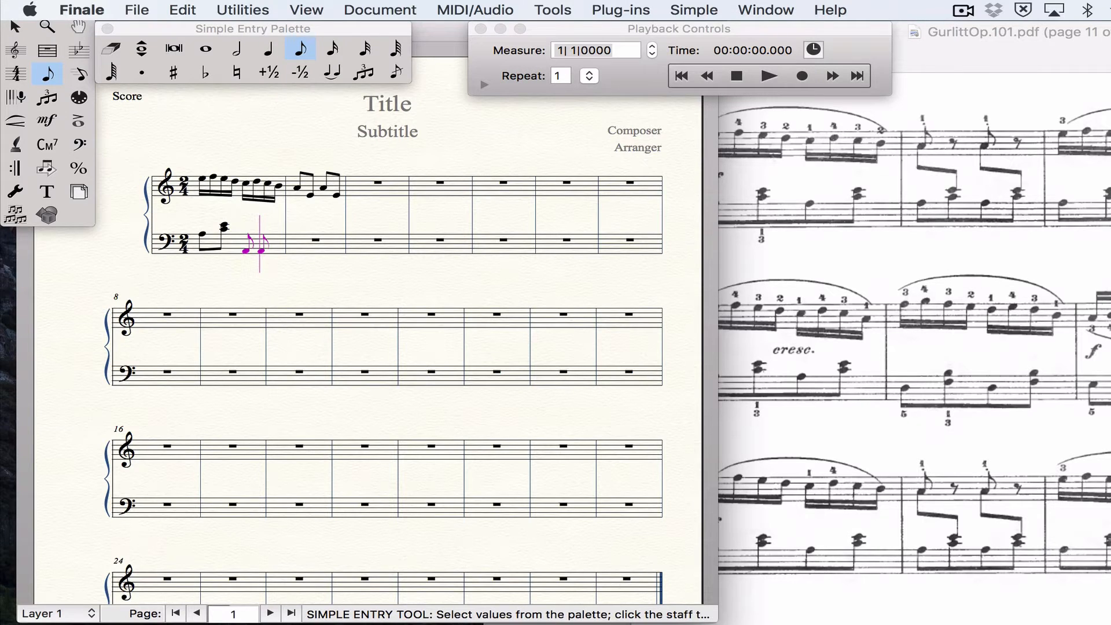
key(Left)
key(shift+Up)
key(a)
key(shift+Up)
key(b)
key(3)
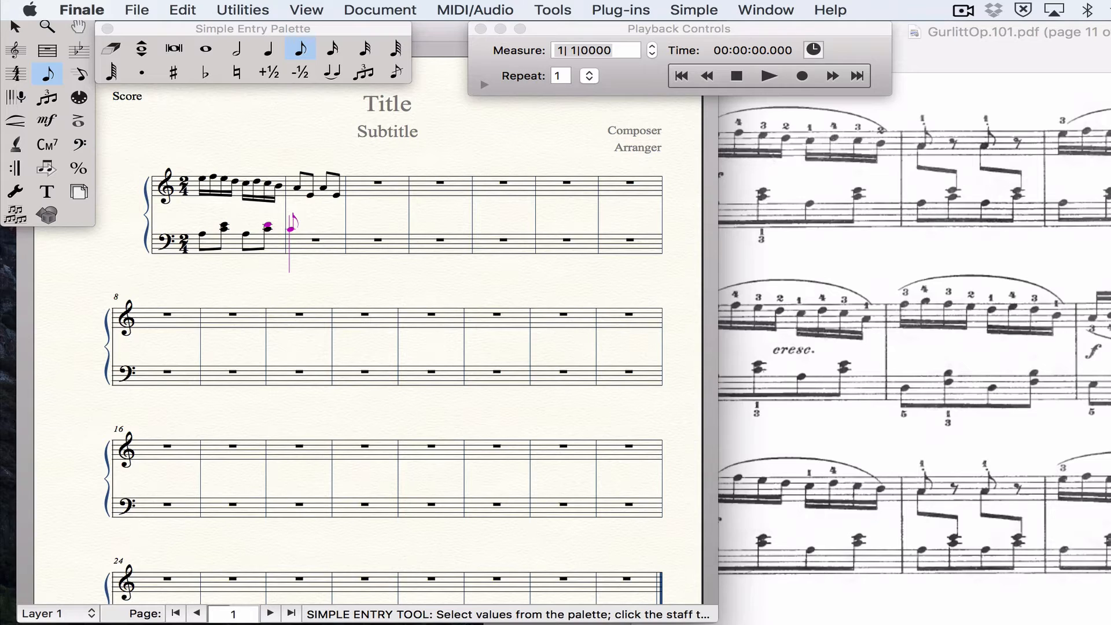
Enter eighth notes A C A C in the lower staff's second measure.
click(298, 234)
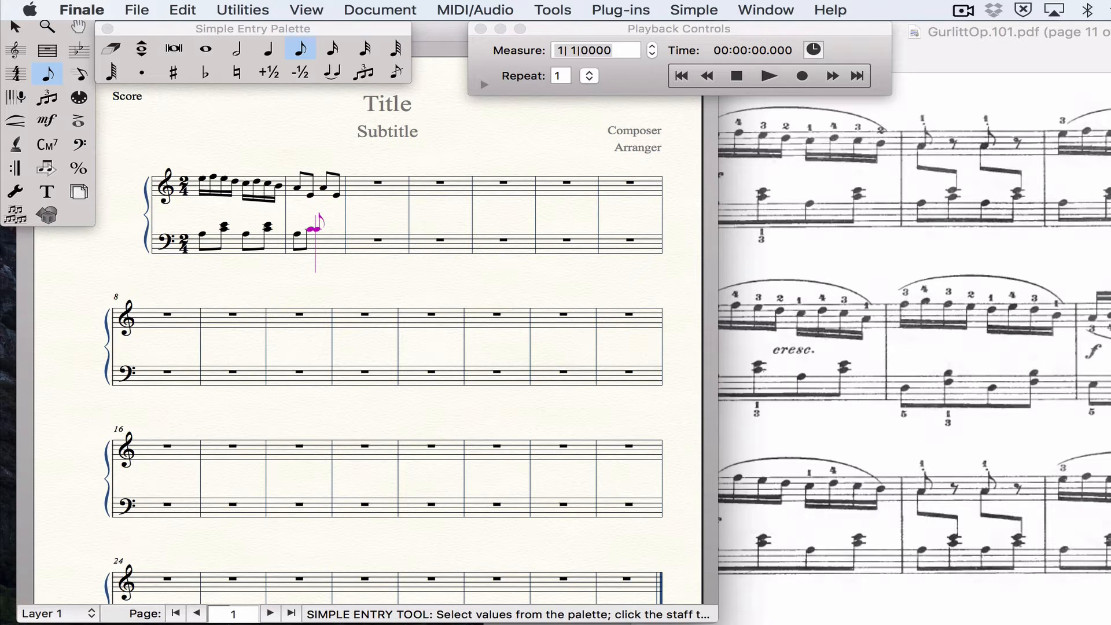
key(a)
key(c)
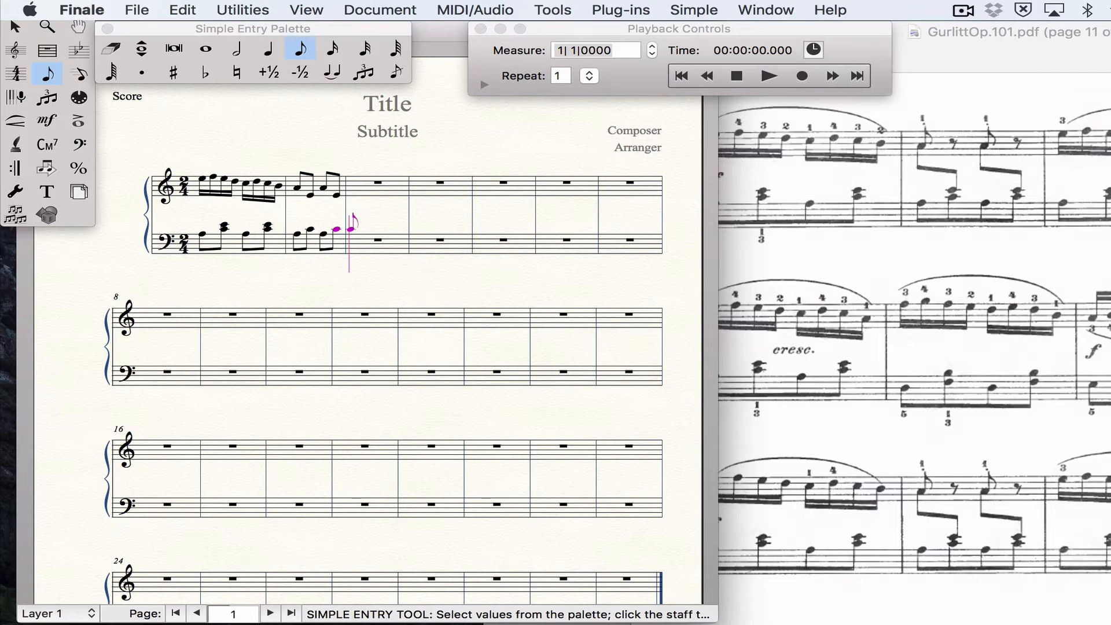
Move the two low E eighth notes in the upper staff's measure 2 across to the lower staff as cross-staff notes.
click(15, 29)
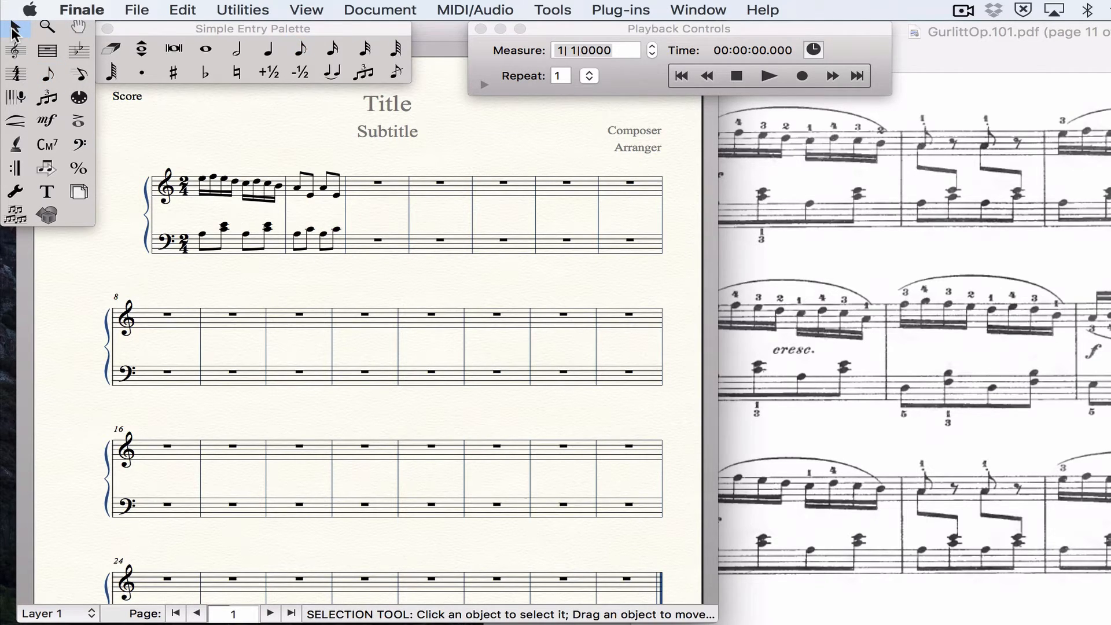
click(314, 195)
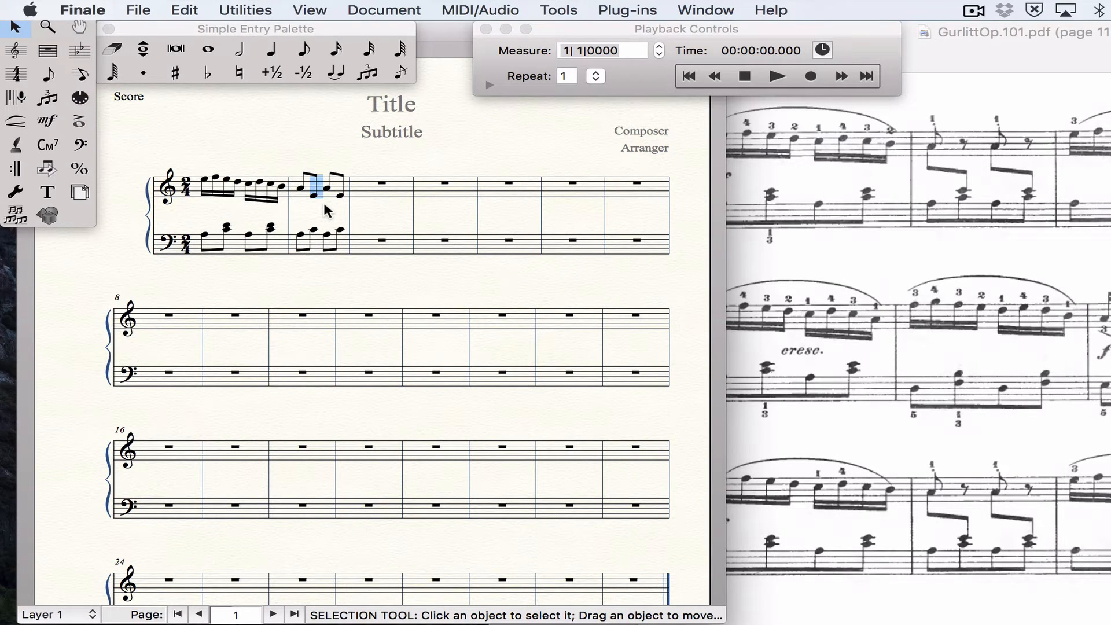
key(shift+Down)
key(super+z)
key(Escape)
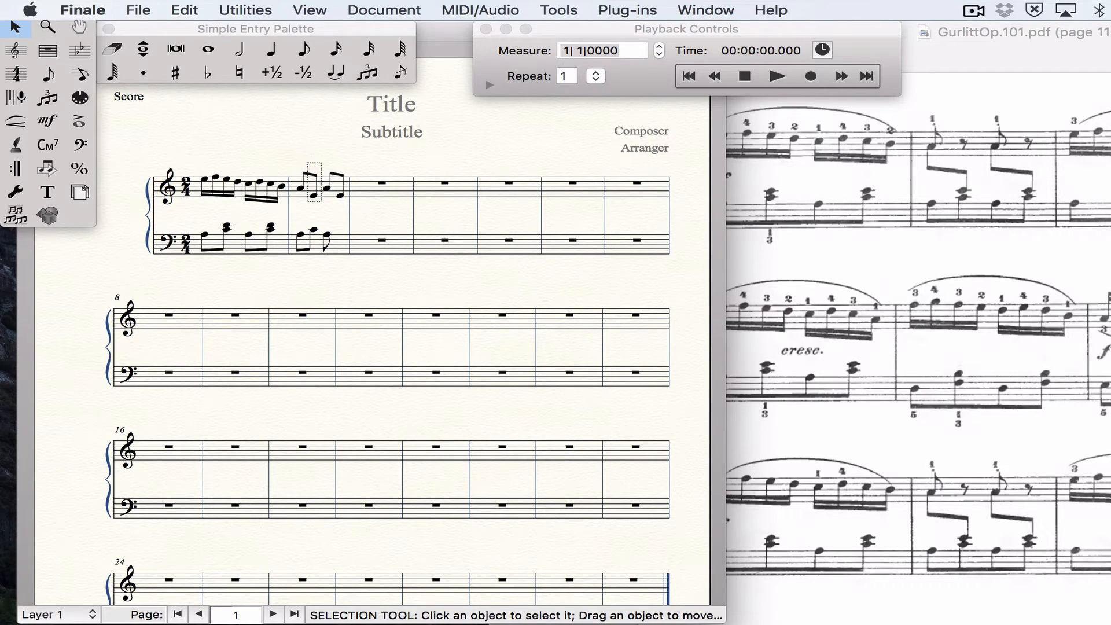
click(317, 197)
key(alt+Down)
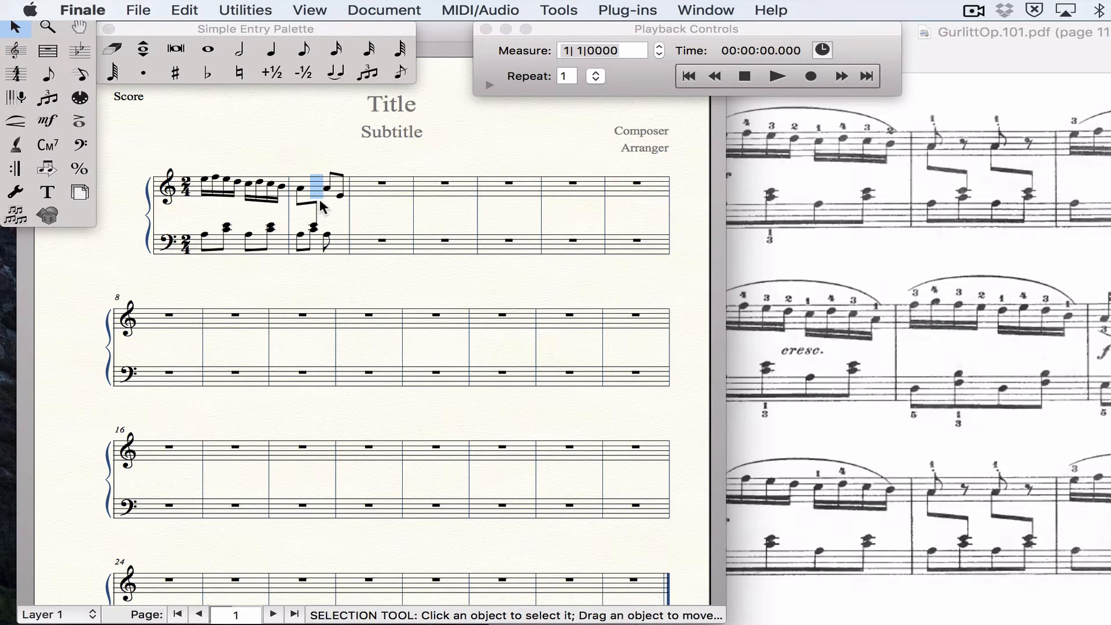
drag(334, 162, 348, 215)
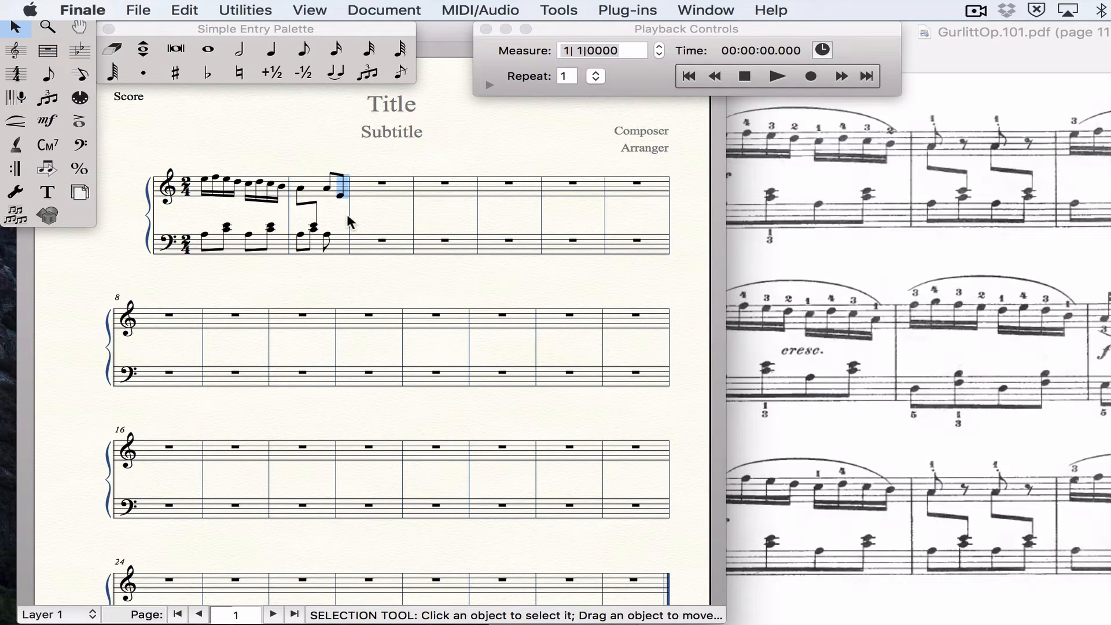
key(alt+Down)
Slant the two cross-staff beams in measure 2 downward toward the lower staff with the Beam Angle tool.
click(16, 191)
drag(164, 192, 147, 104)
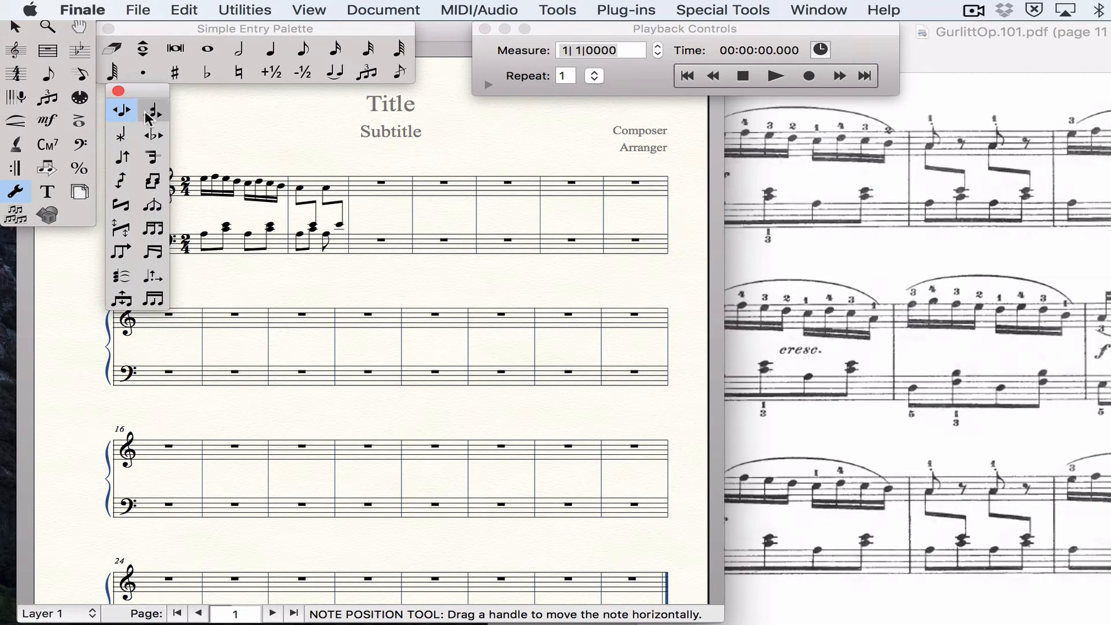
click(122, 230)
click(297, 207)
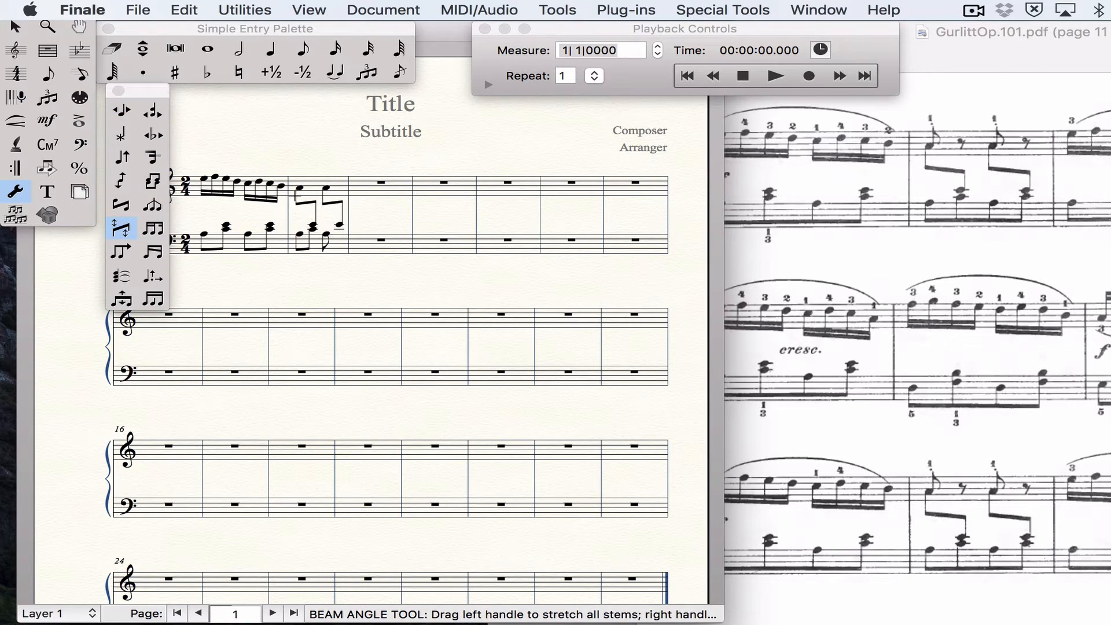
click(296, 188)
click(316, 202)
drag(316, 203, 342, 212)
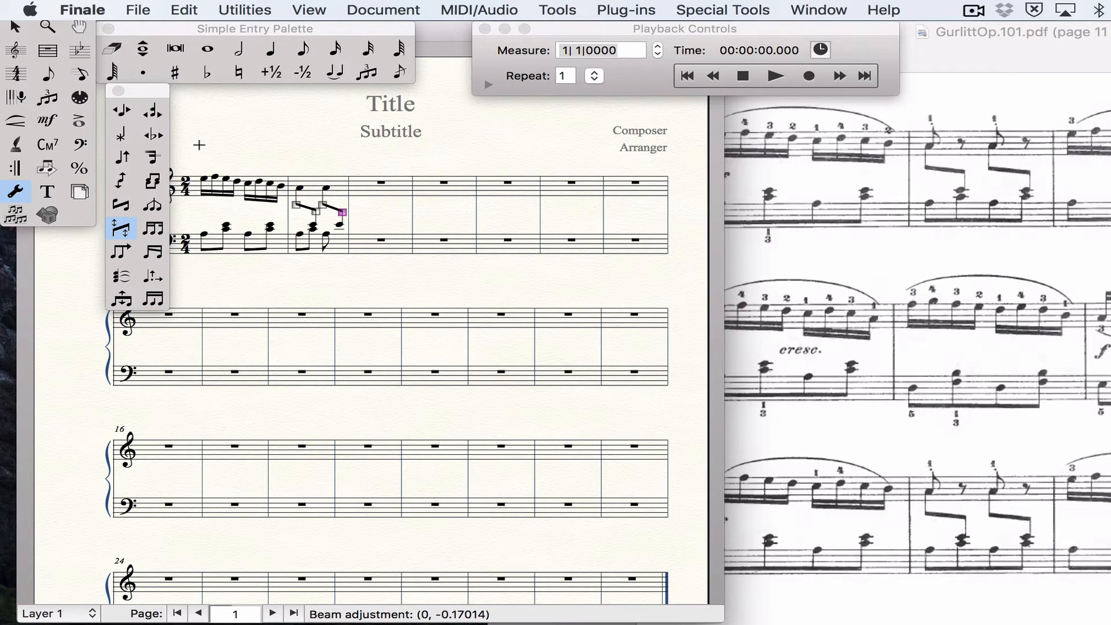
Enter the missing final eighth-note C in the lower staff's measure 2 and beam all four notes together.
click(301, 52)
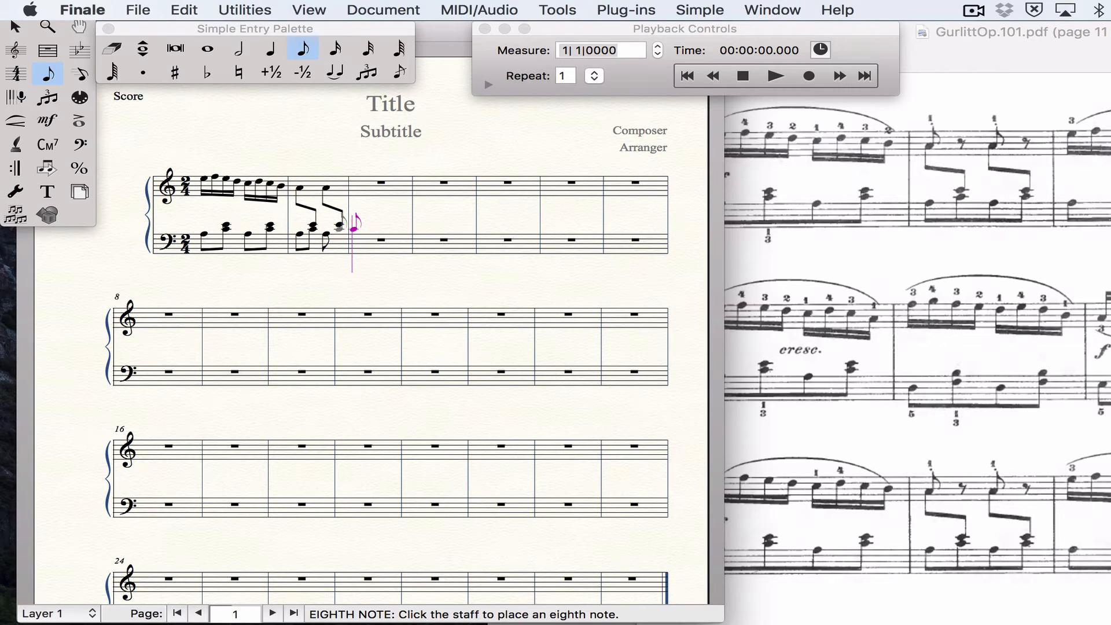
click(339, 227)
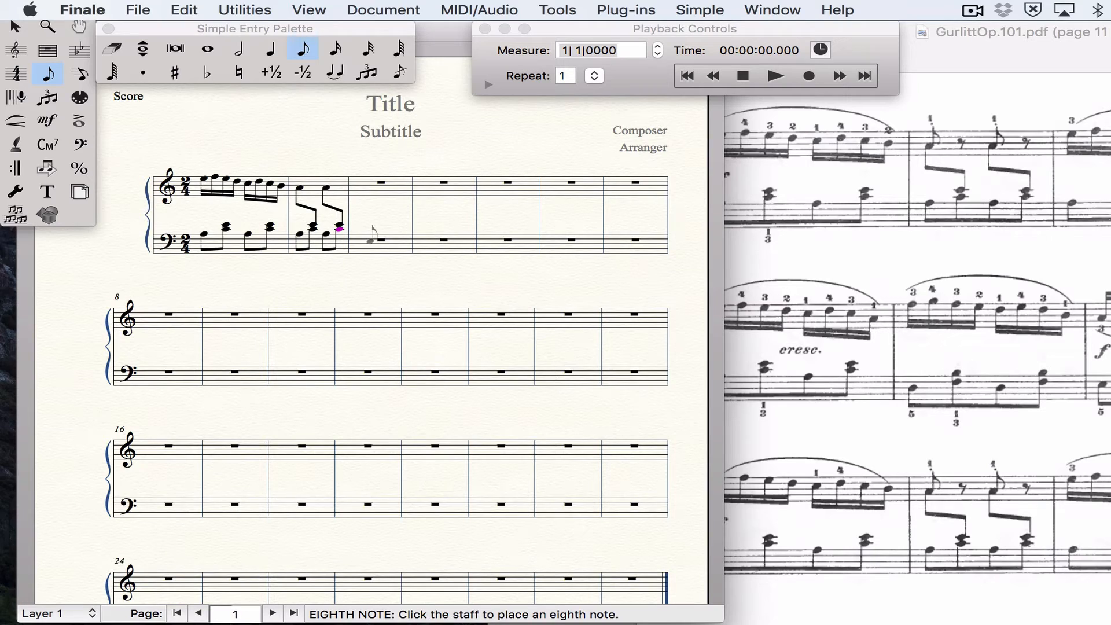
key(Left)
key(slash)
Move the contents of Layer 1 into Layer 2 for the upper staff's measure 2.
click(14, 29)
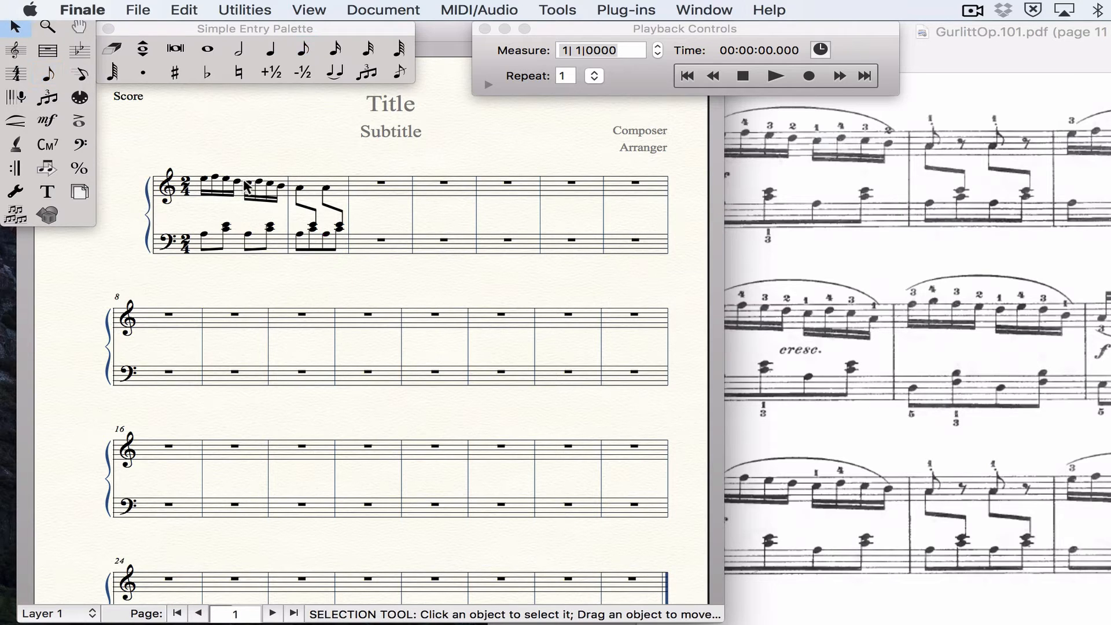
click(316, 191)
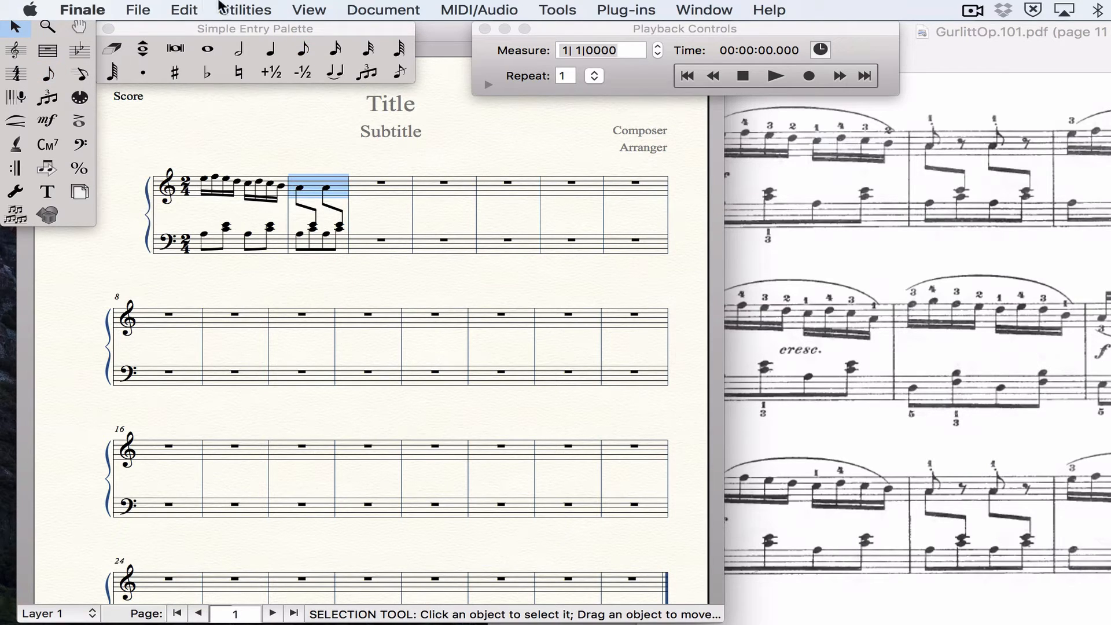
click(196, 9)
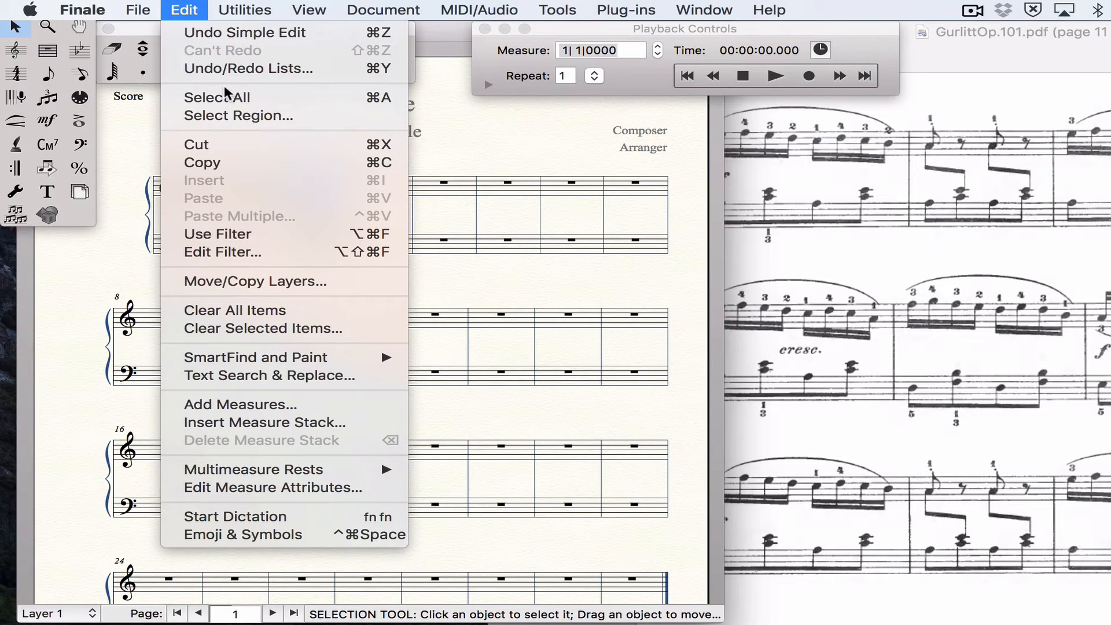
click(257, 281)
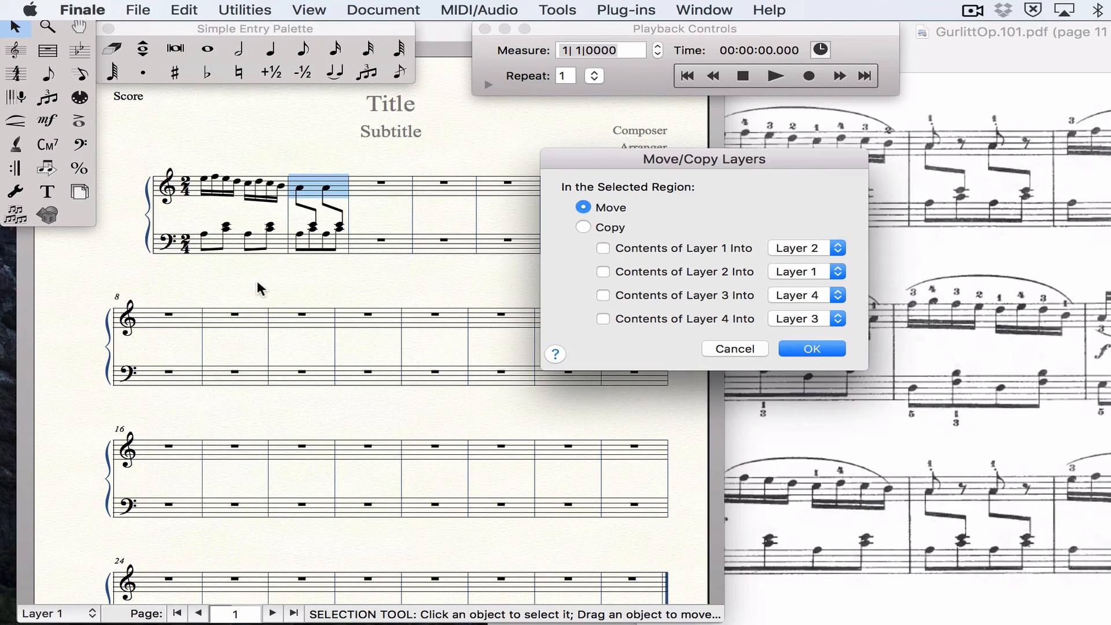
click(603, 248)
click(785, 349)
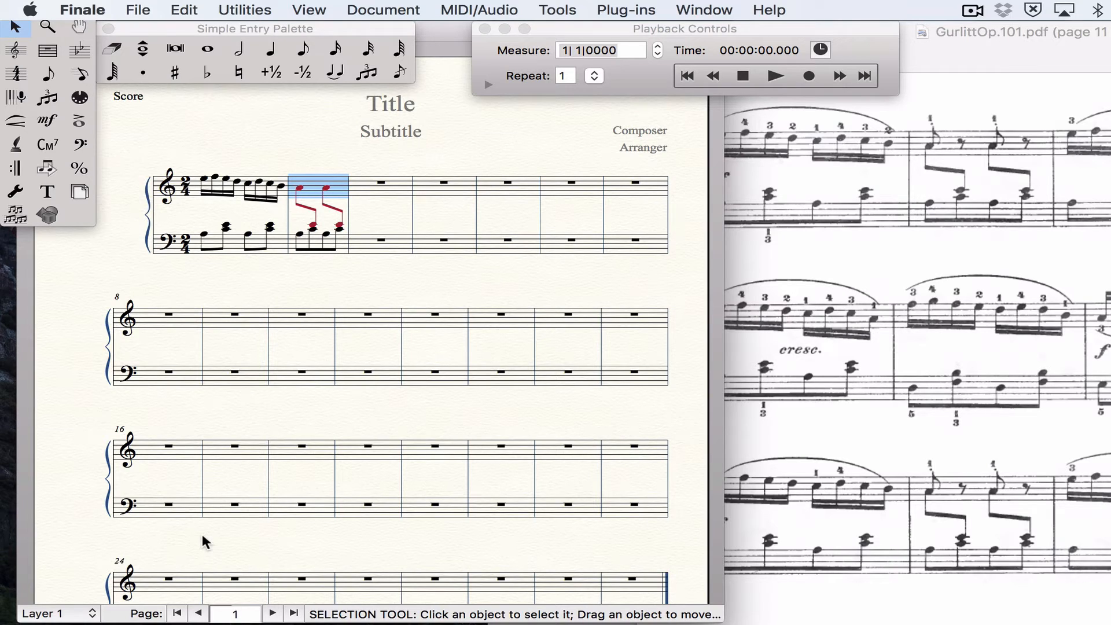
Enter two eighth notes, each followed by an eighth rest, in Layer 1 of the upper staff's measure 2, matching the pitch of the cross-staff notes.
click(69, 613)
click(62, 610)
click(305, 48)
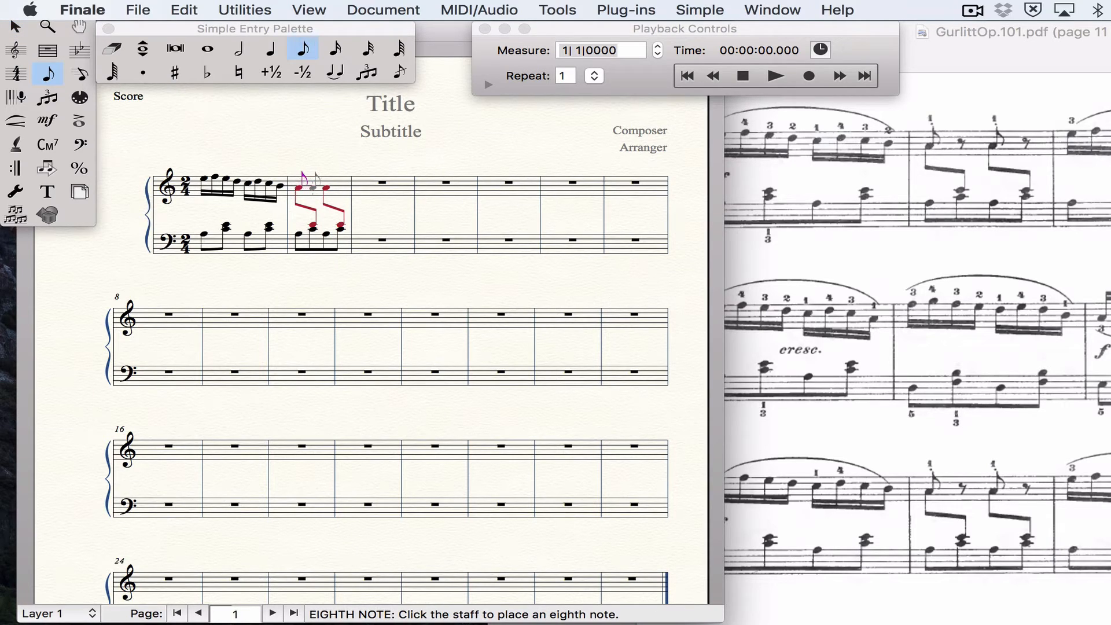
click(299, 188)
key(r)
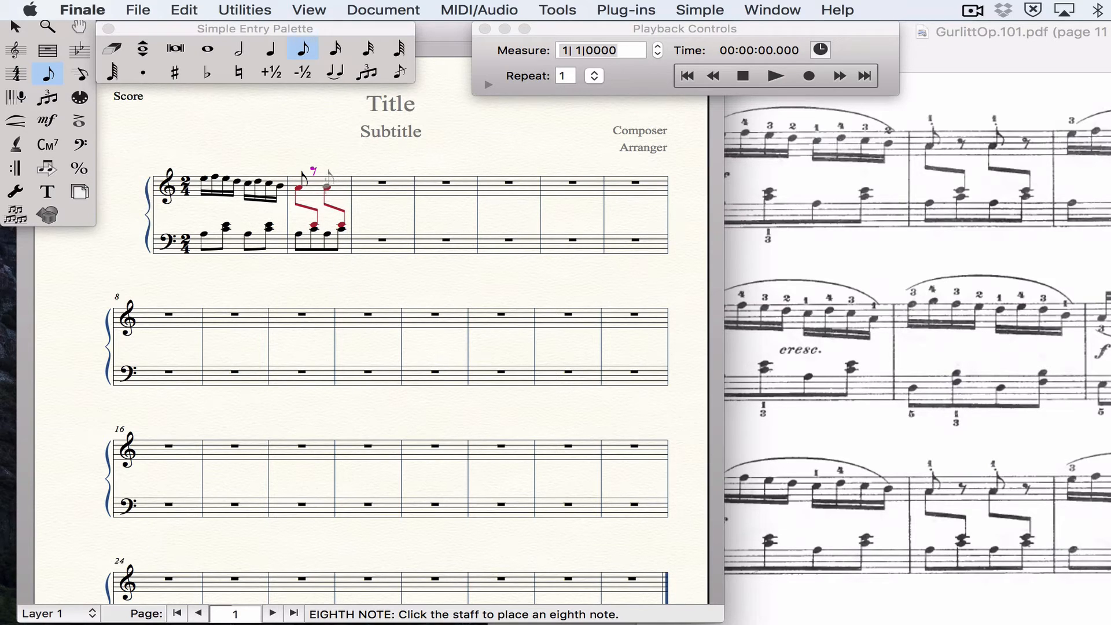
click(327, 187)
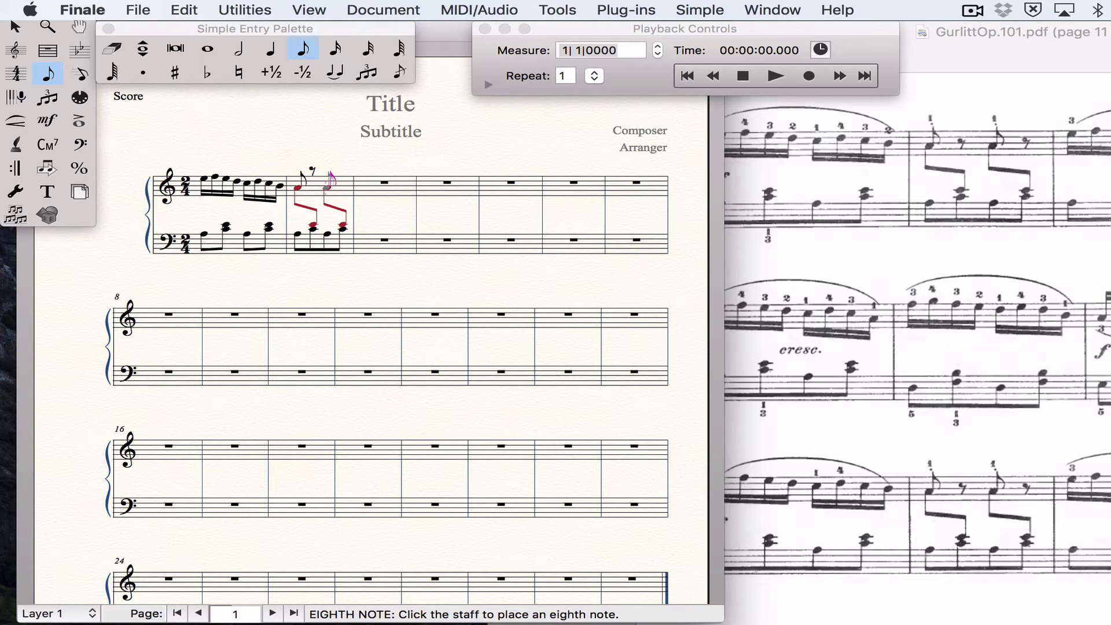
click(337, 170)
key(Right)
key(r)
Move both eighth rests in the upper staff's measure 2 down to the middle of the staff.
mouse_move(312, 170)
mouse_down()
mouse_move(312, 220)
mouse_move(313, 187)
mouse_up()
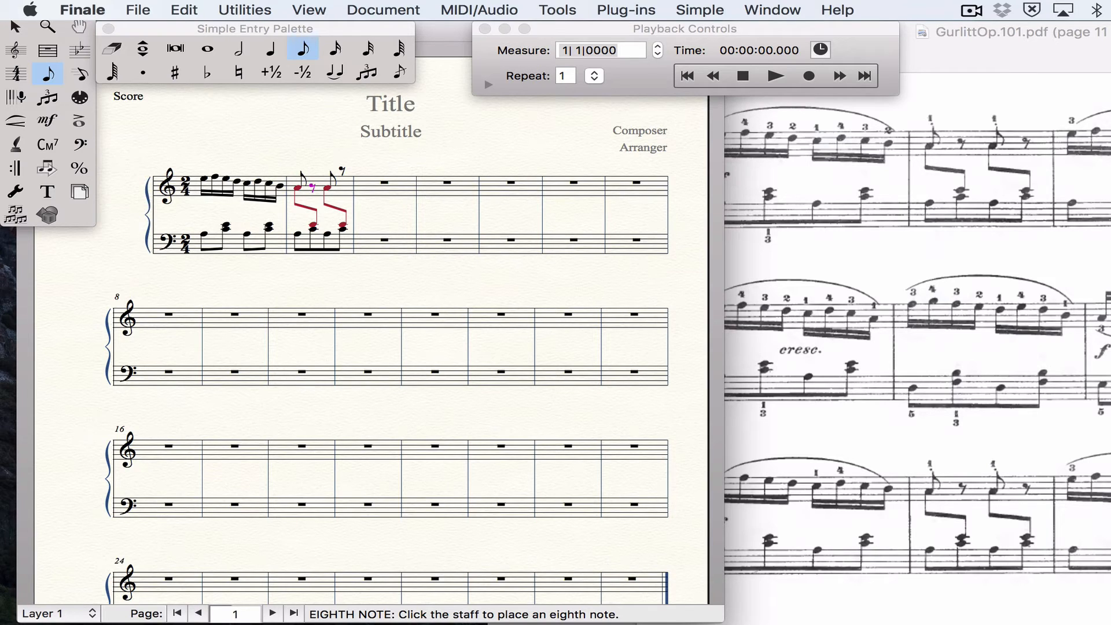
click(342, 170)
drag(342, 171, 341, 196)
key(Up)
key(Up)
key(Up)
key(Up)
key(Down)
click(11, 25)
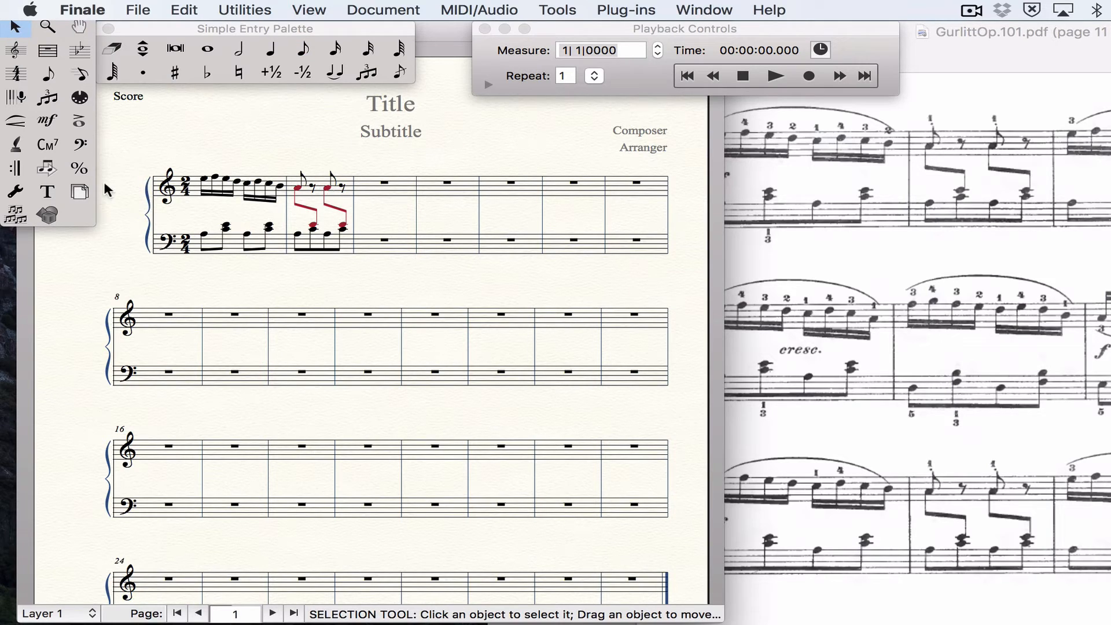
Add staccato dots above the two flagged eighth notes in the upper staff's measure 2.
click(78, 121)
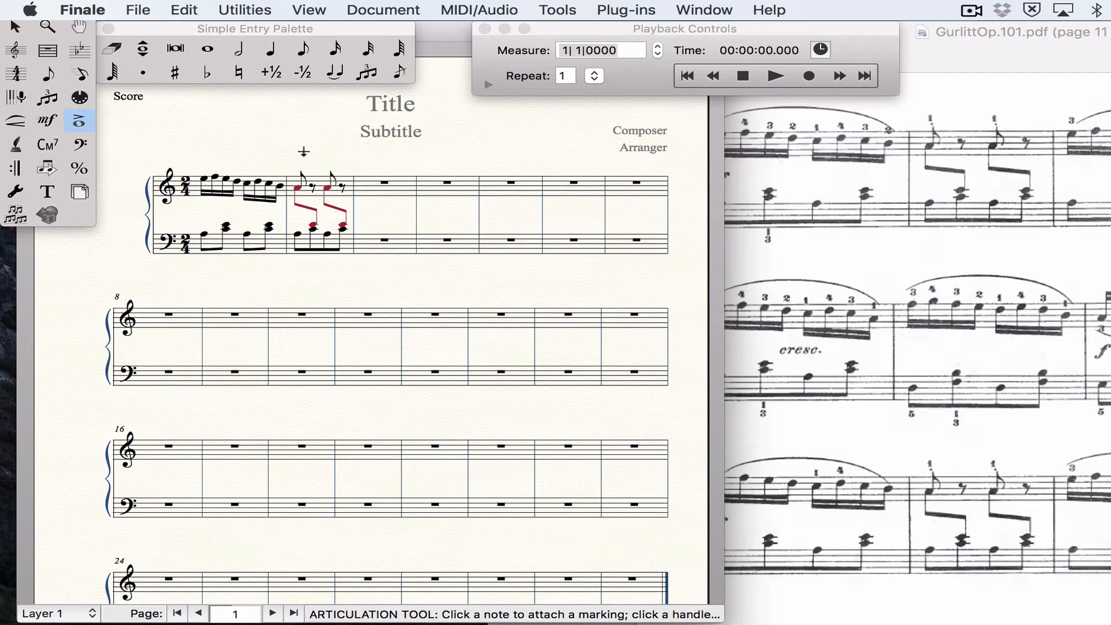
key(s)
click(297, 160)
click(328, 161)
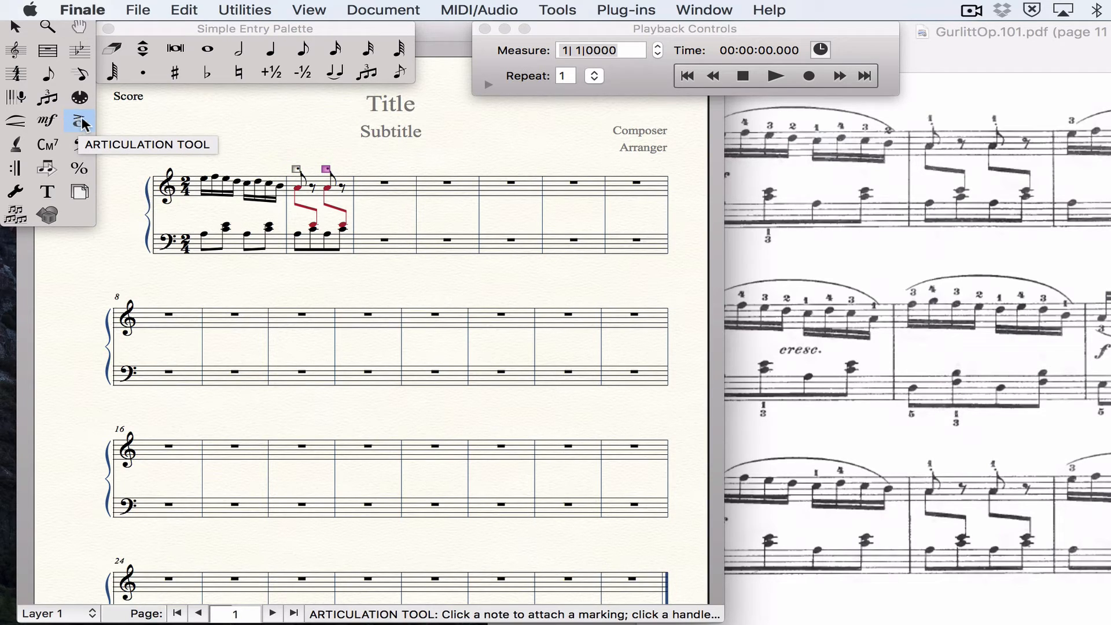
click(971, 10)
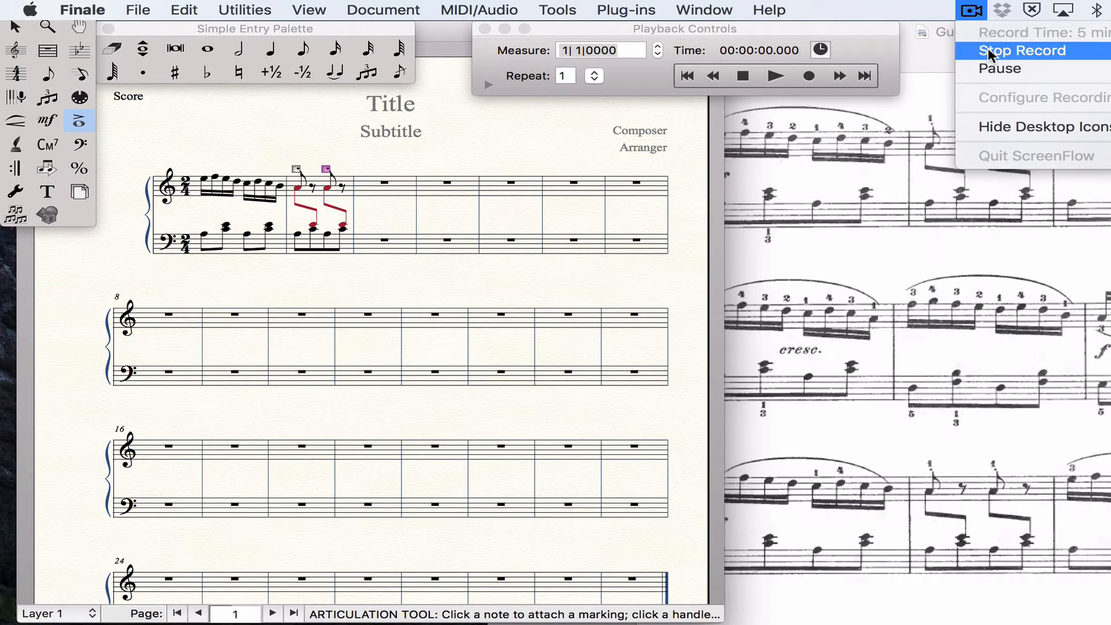
click(987, 51)
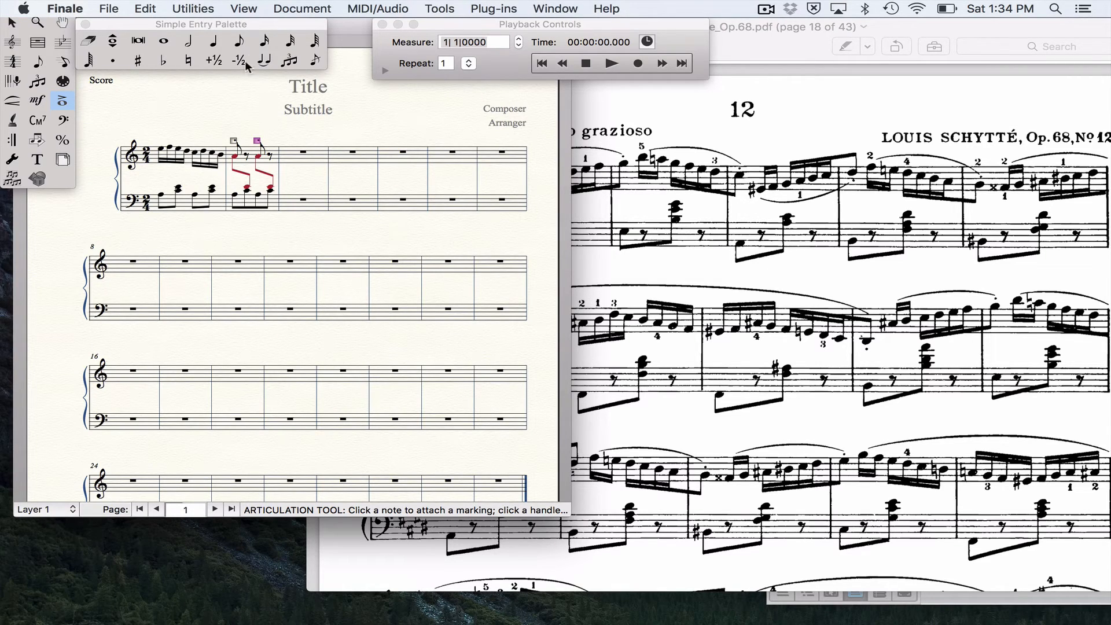
Enter an eighth note, eighth rest, three-note eighth chord and eighth rest in the lower staff's measure 4, beaming the note to the chord across the rest.
click(240, 42)
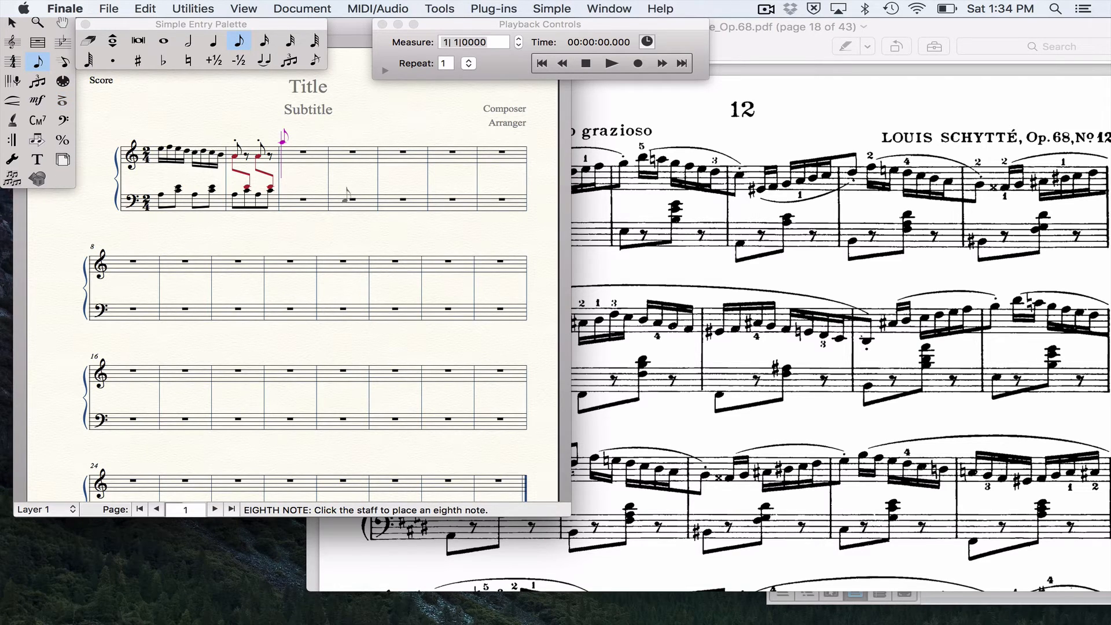
click(345, 199)
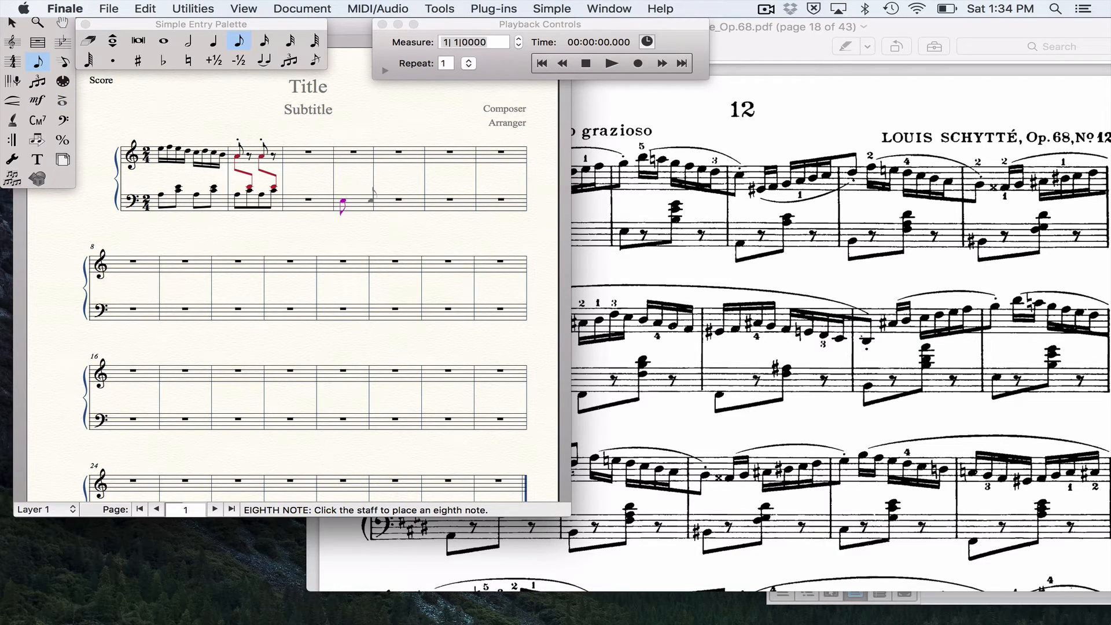
click(370, 199)
key(r)
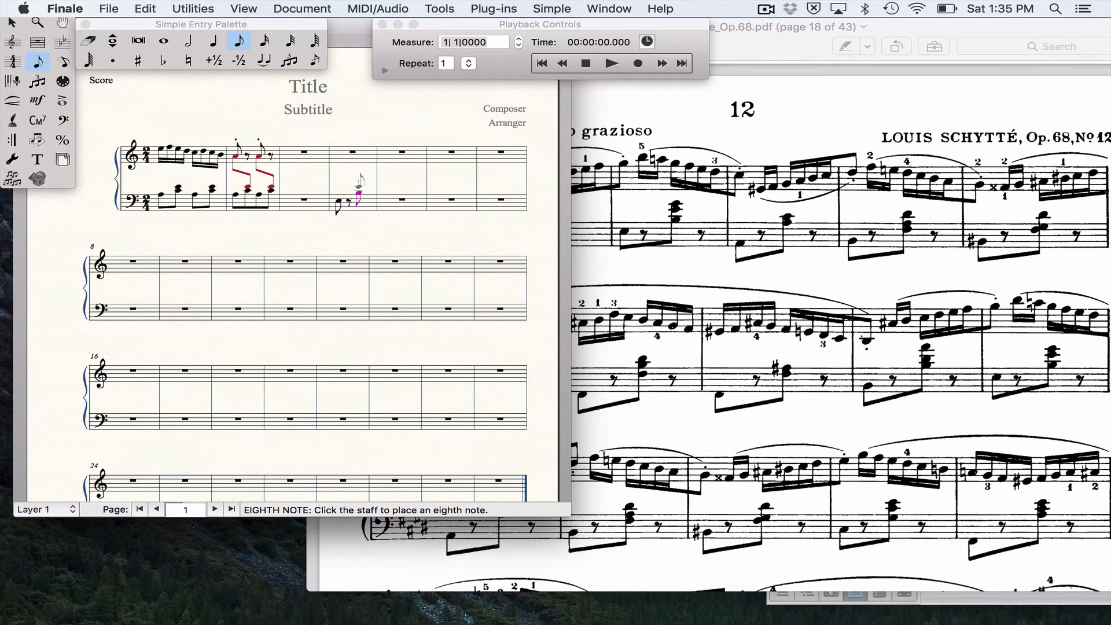
click(358, 190)
click(359, 185)
click(359, 185)
key(slash)
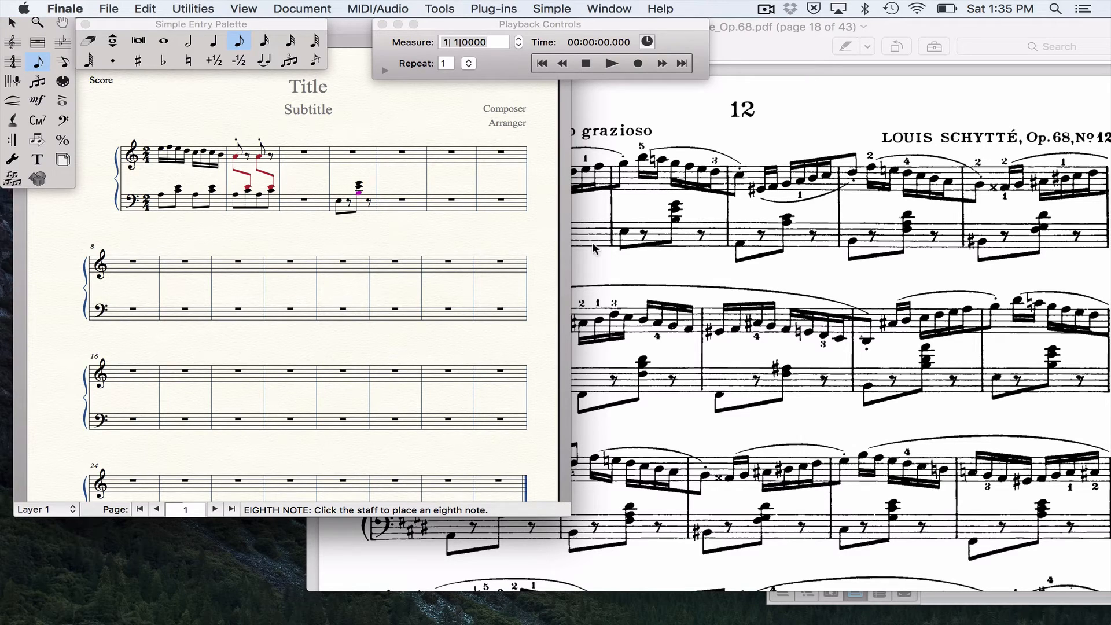
key(Right)
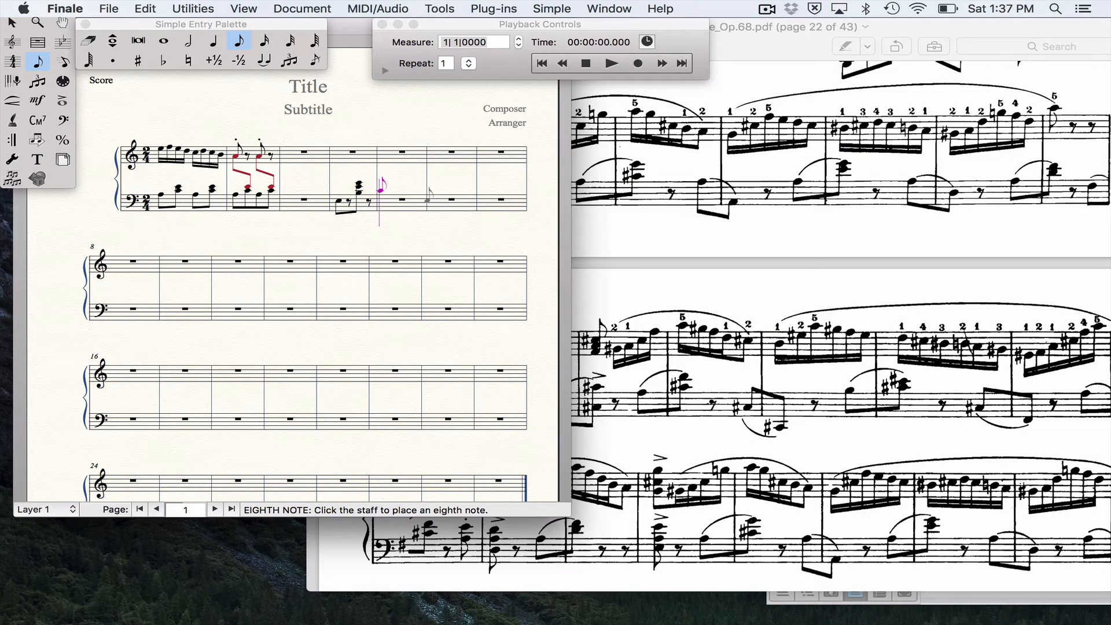
Enter two eighth notes, an eighth rest and an eighth note in the lower staff's measure 6, plus a lower eighth note starting measure 7.
click(435, 196)
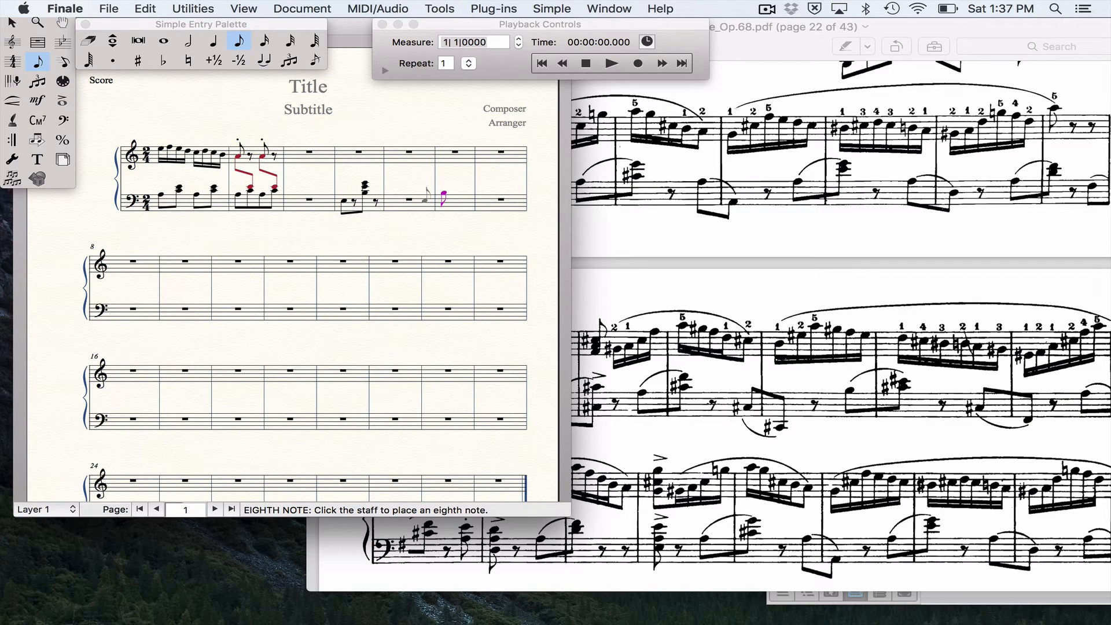
click(463, 195)
click(463, 196)
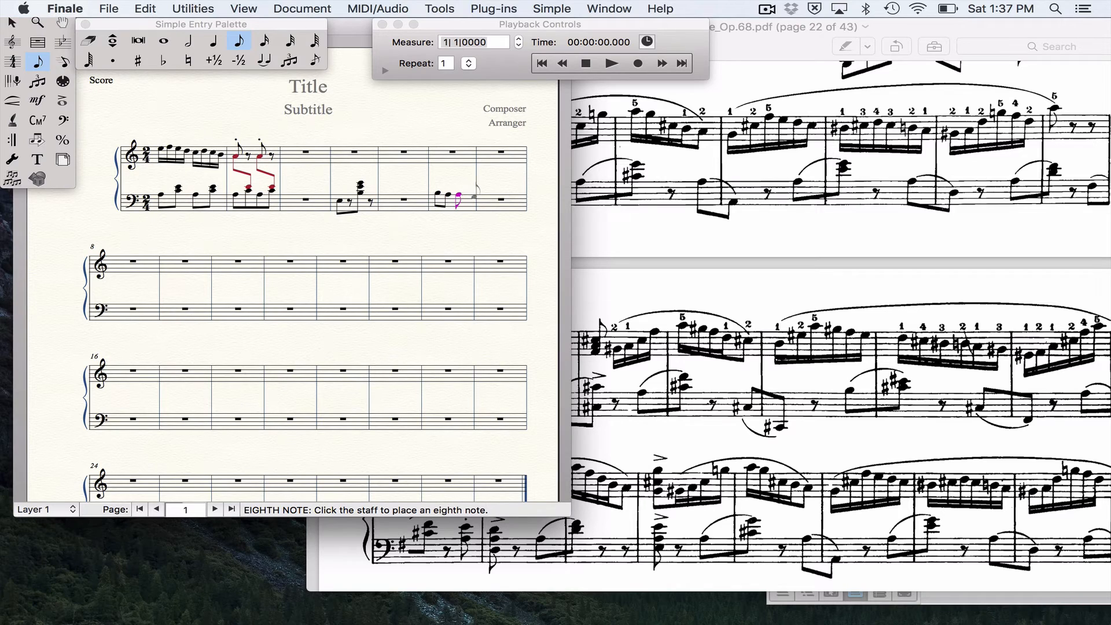
click(474, 194)
click(481, 206)
key(Escape)
Beam the last eighth of measure 6 to the first of measure 7 in the lower staff with the Patterson Beam Over Barlines Create plug-in.
click(486, 7)
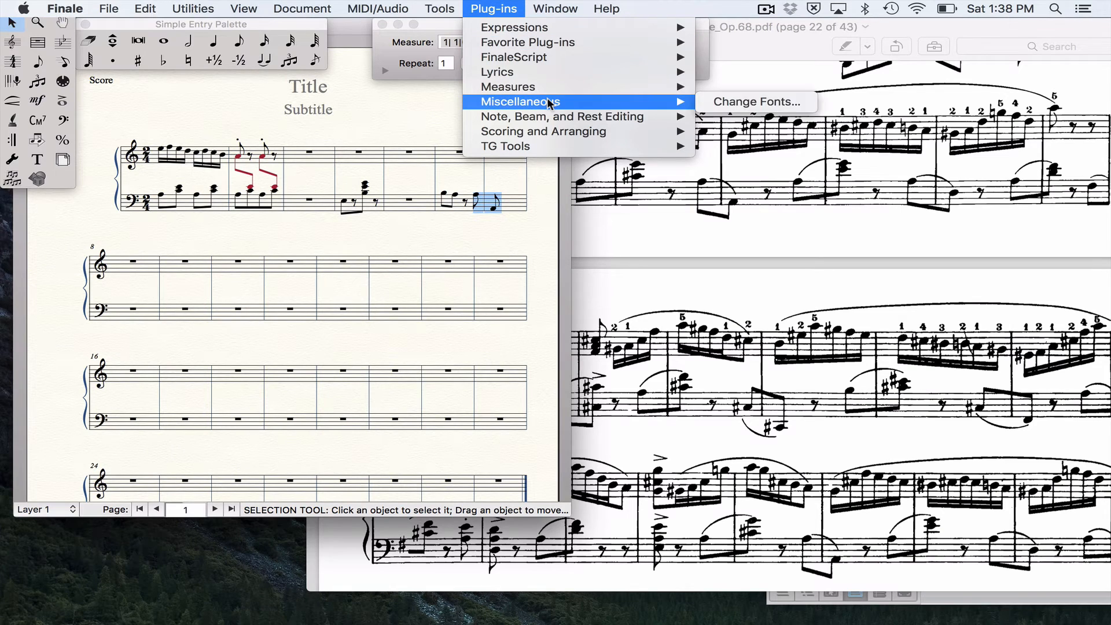
mouse_move(554, 120)
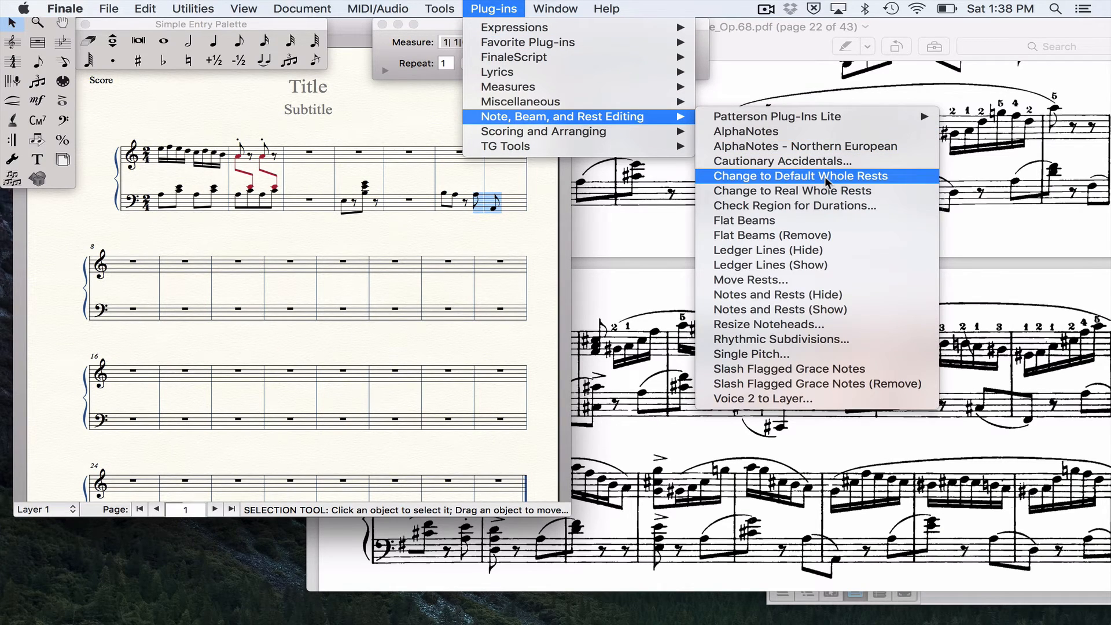
mouse_move(804, 118)
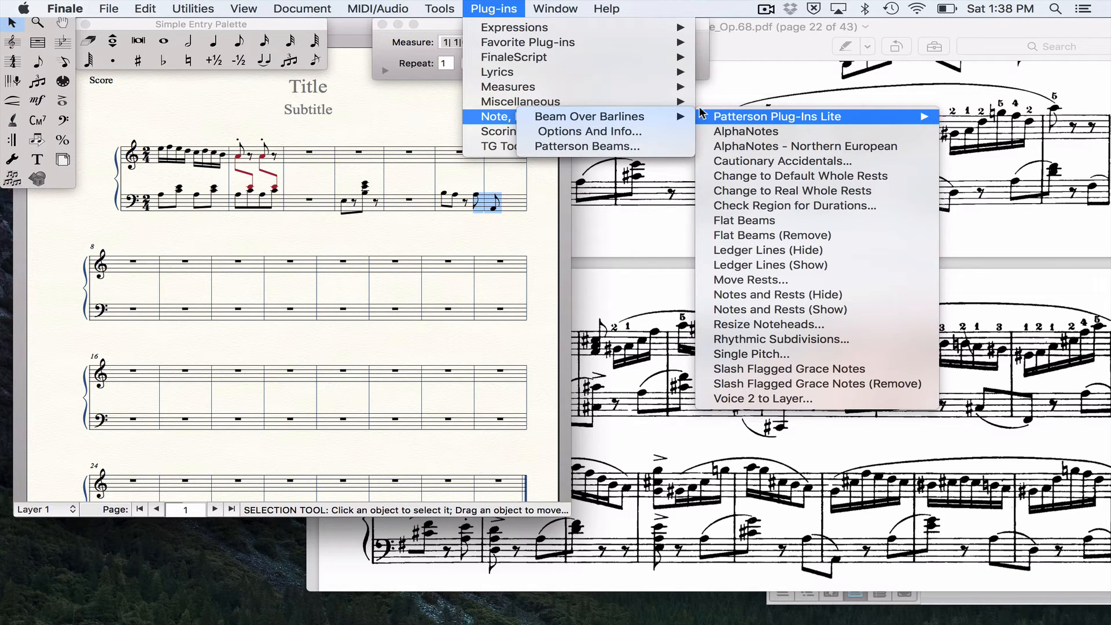
mouse_move(644, 118)
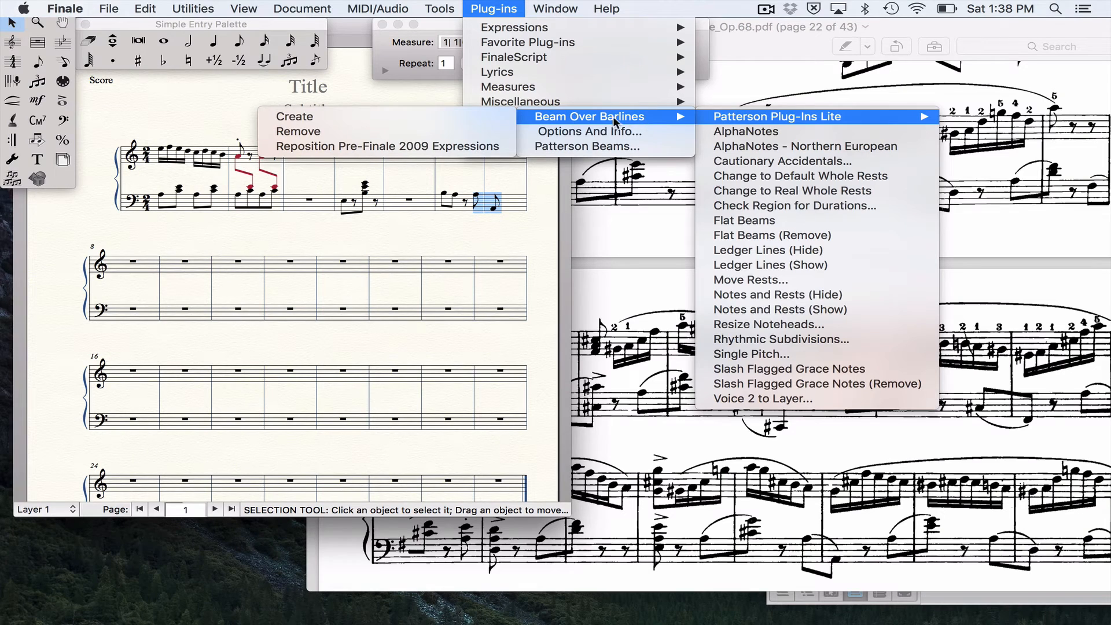
click(424, 121)
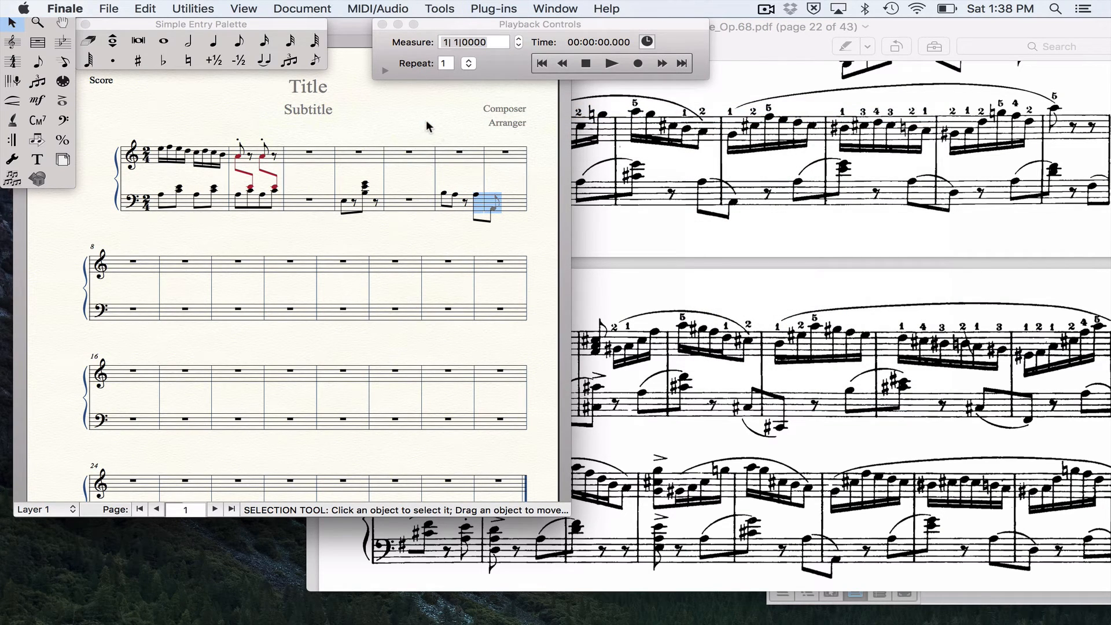
Examine the beams crossing barlines in the PDF of Op. 68 No. 14 and locate the Patterson Beam Over Barlines plug-in.
click(682, 242)
scroll(688, 241, up, 10)
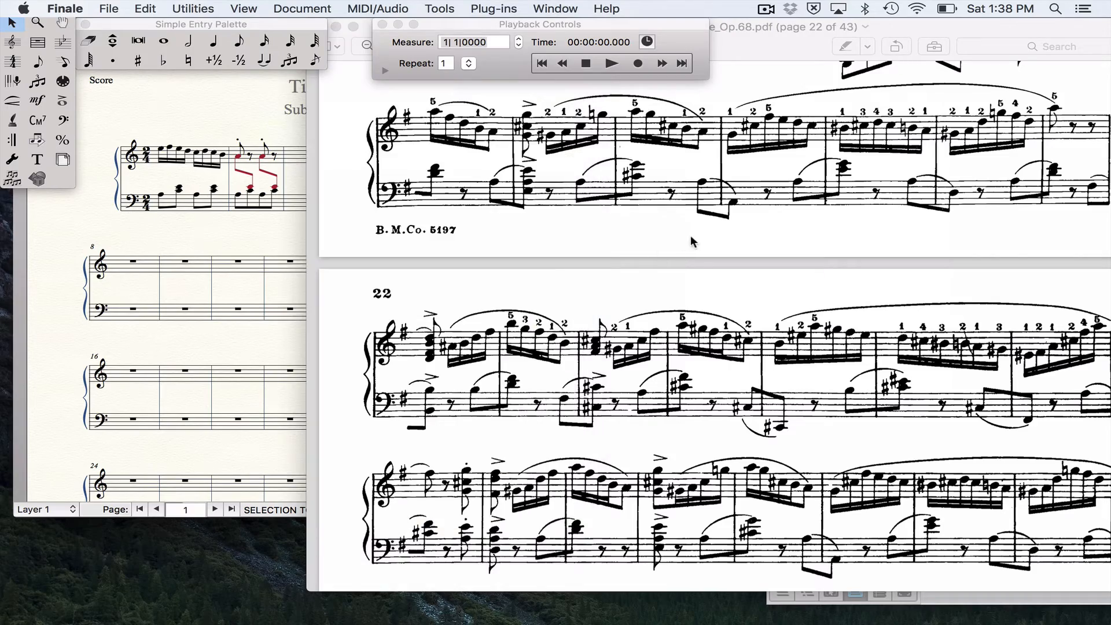
scroll(692, 240, up, 3)
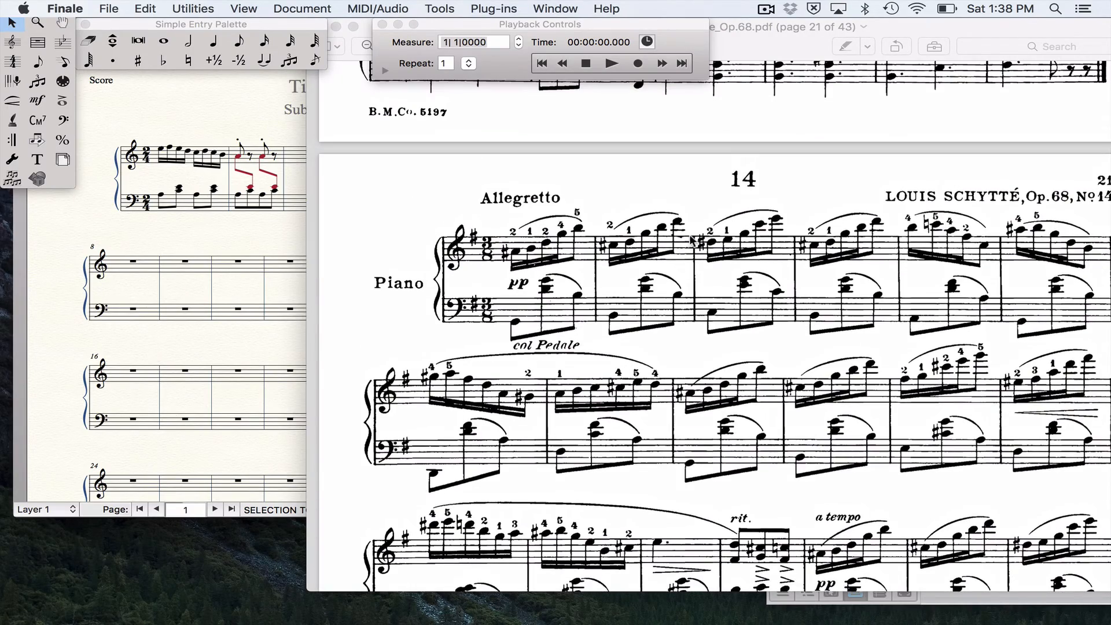
scroll(620, 218, down, 6)
scroll(620, 218, down, 10)
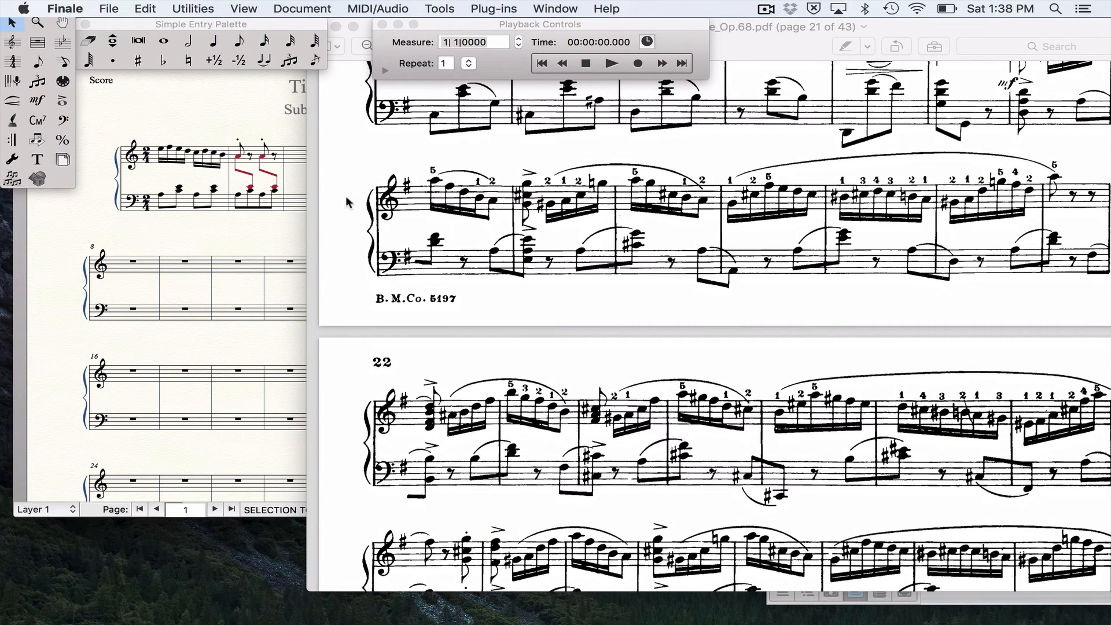
click(282, 241)
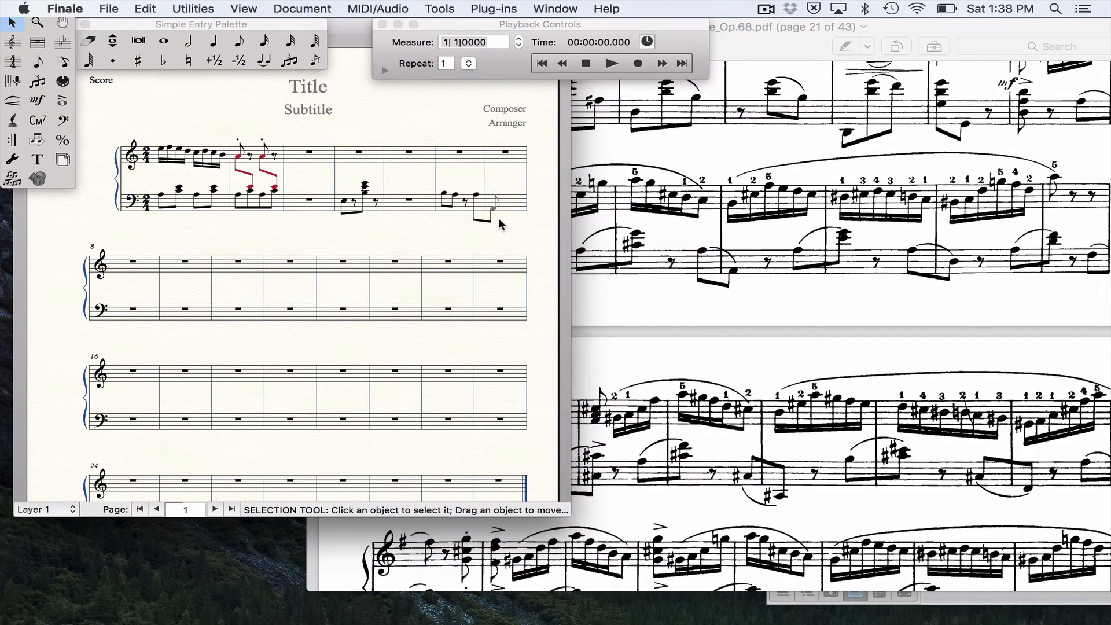
click(493, 8)
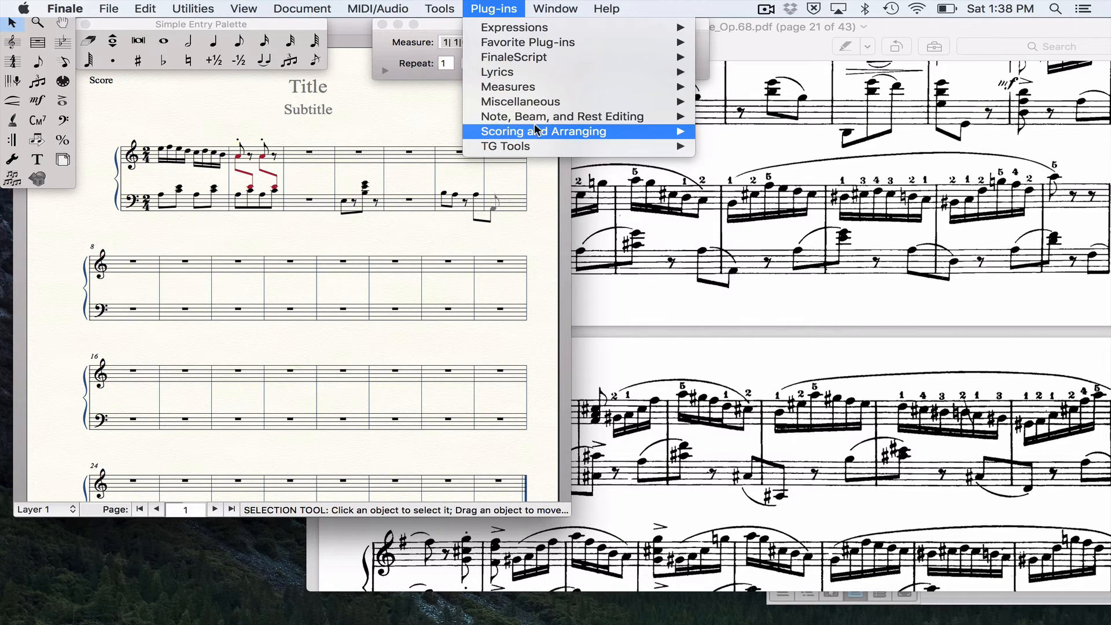
mouse_move(536, 122)
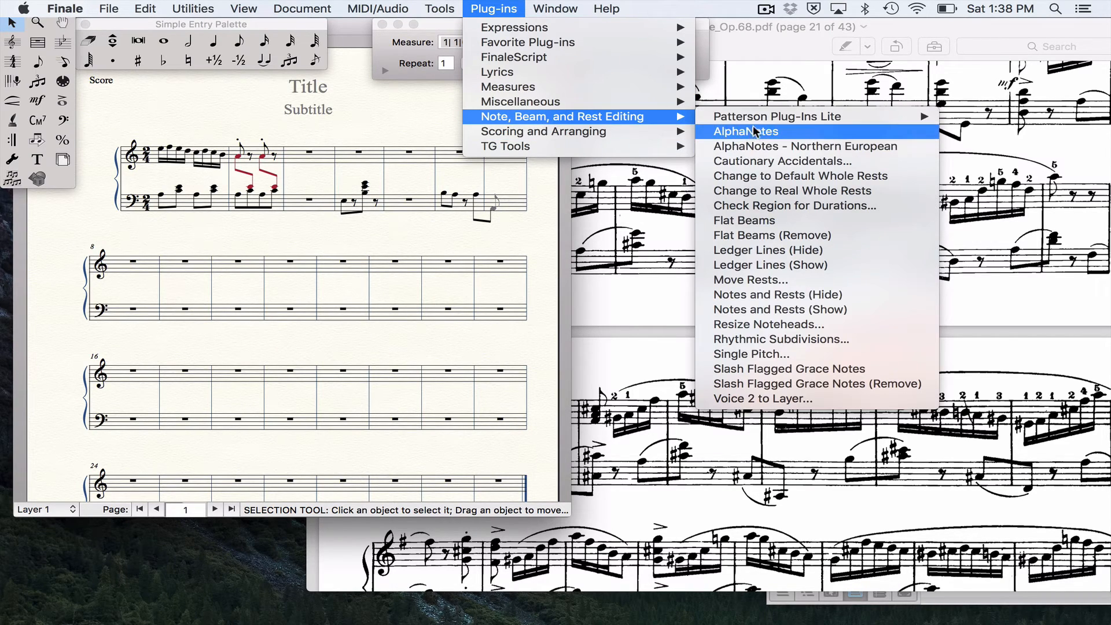
mouse_move(762, 118)
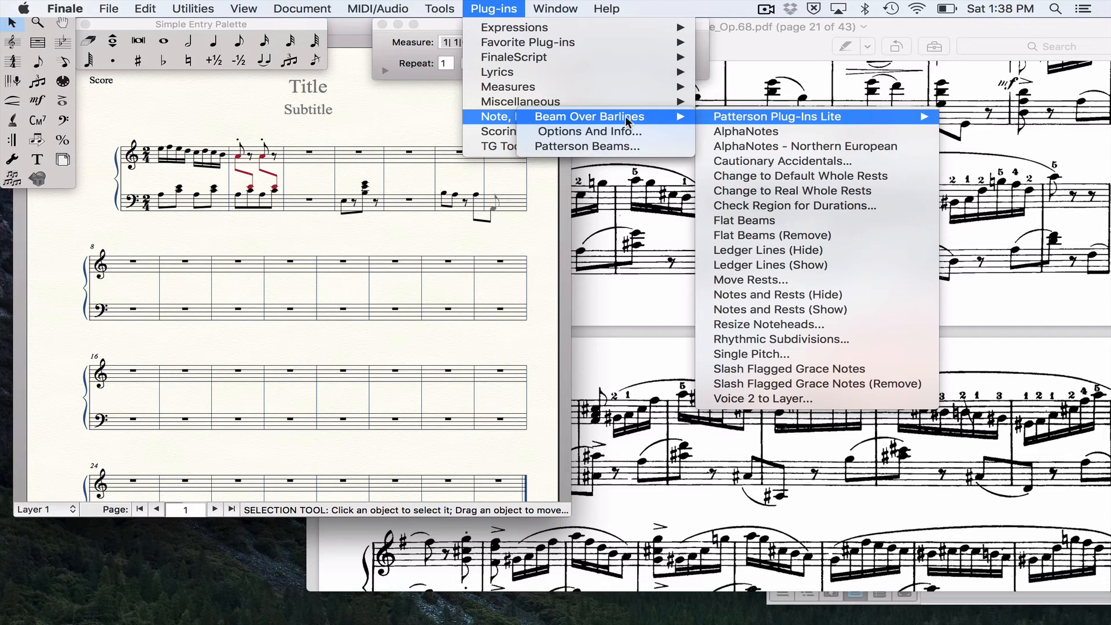
mouse_move(630, 120)
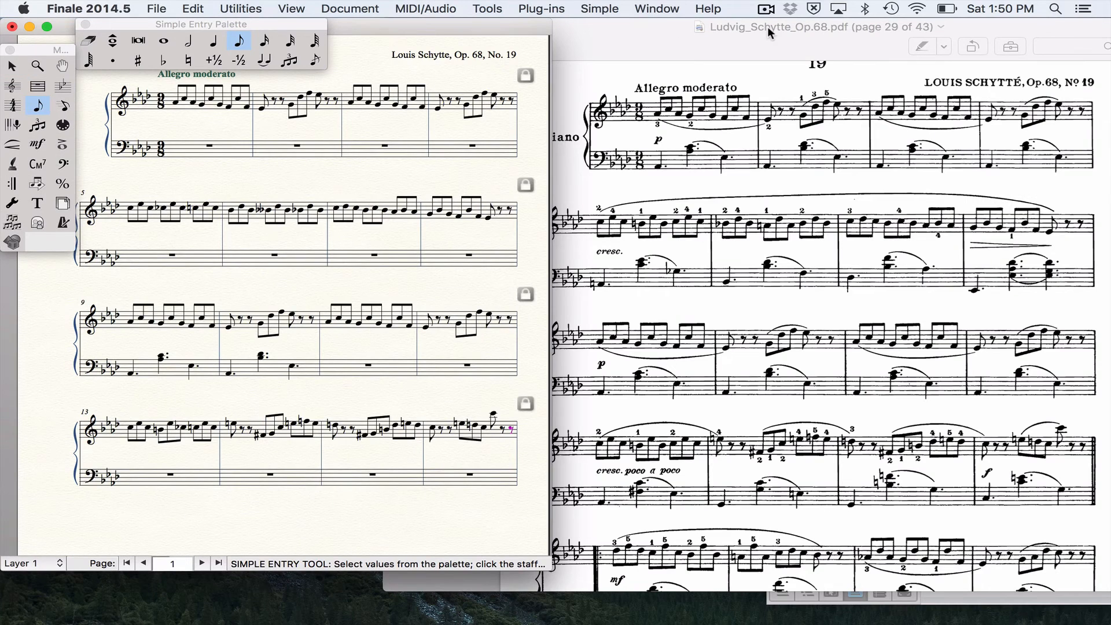
Give measure 16 of the Schytte Op. 68 No. 19 score a double barline in its measure attributes.
scroll(877, 140, up, 1)
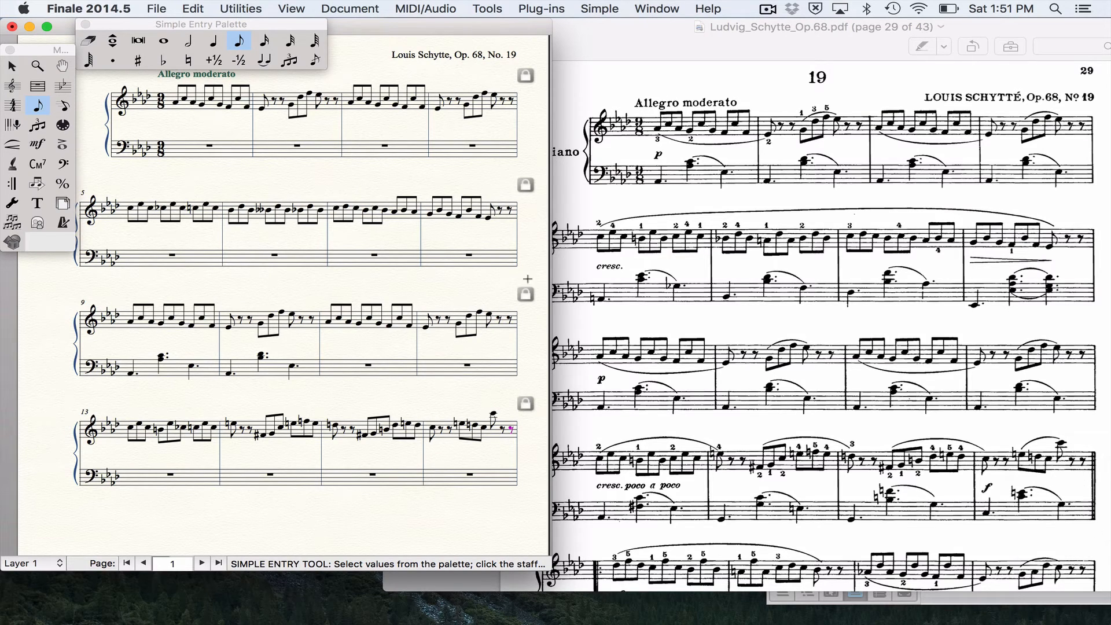
click(37, 86)
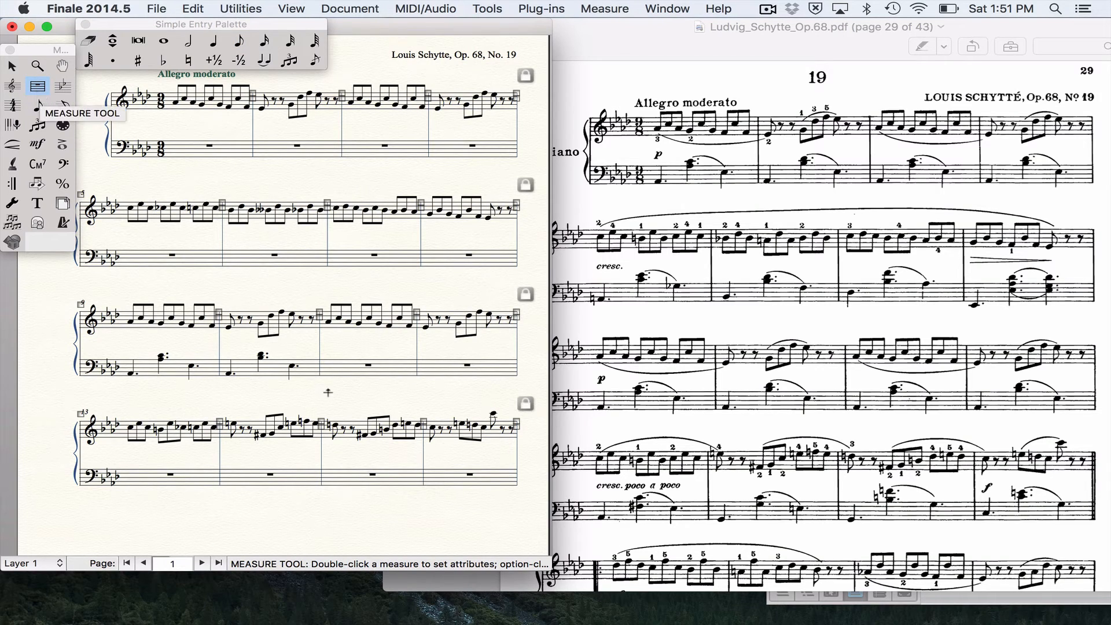
double_click(472, 430)
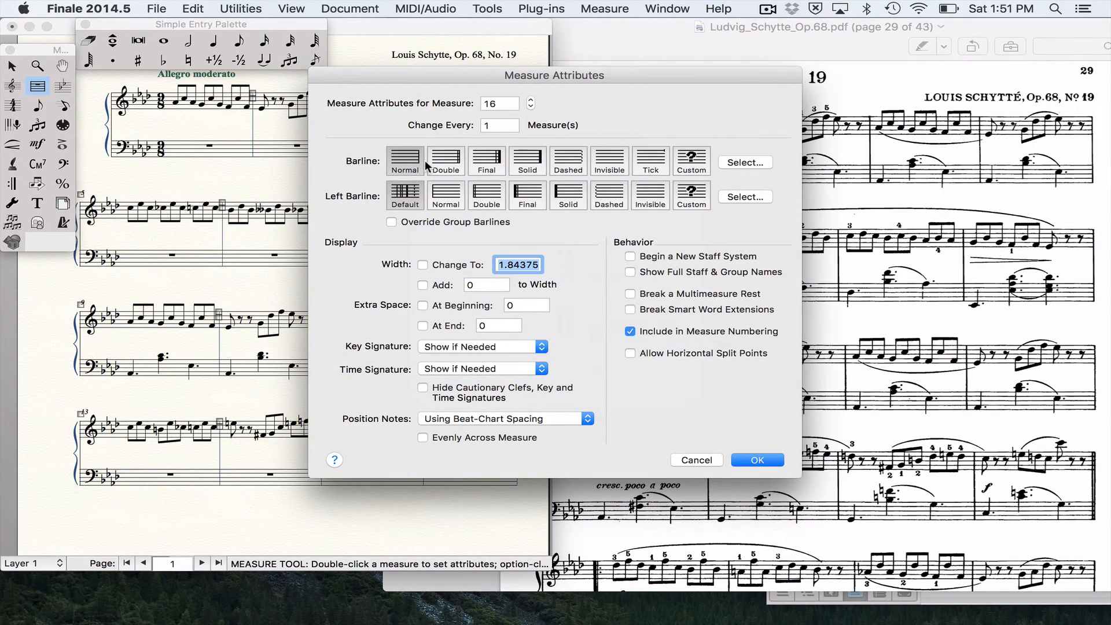
click(445, 162)
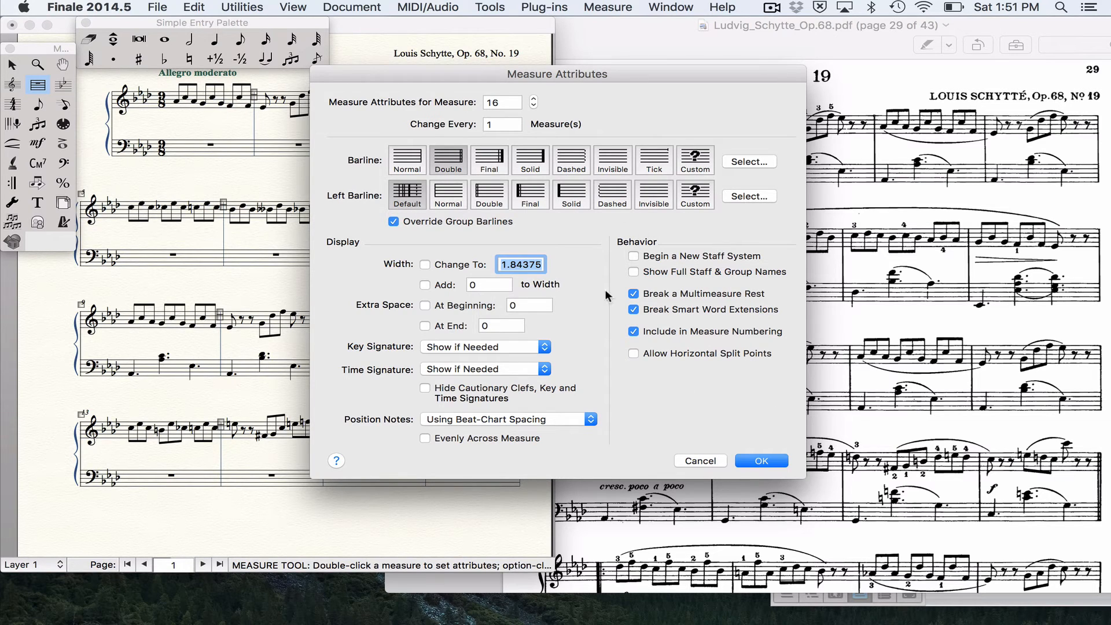
click(767, 462)
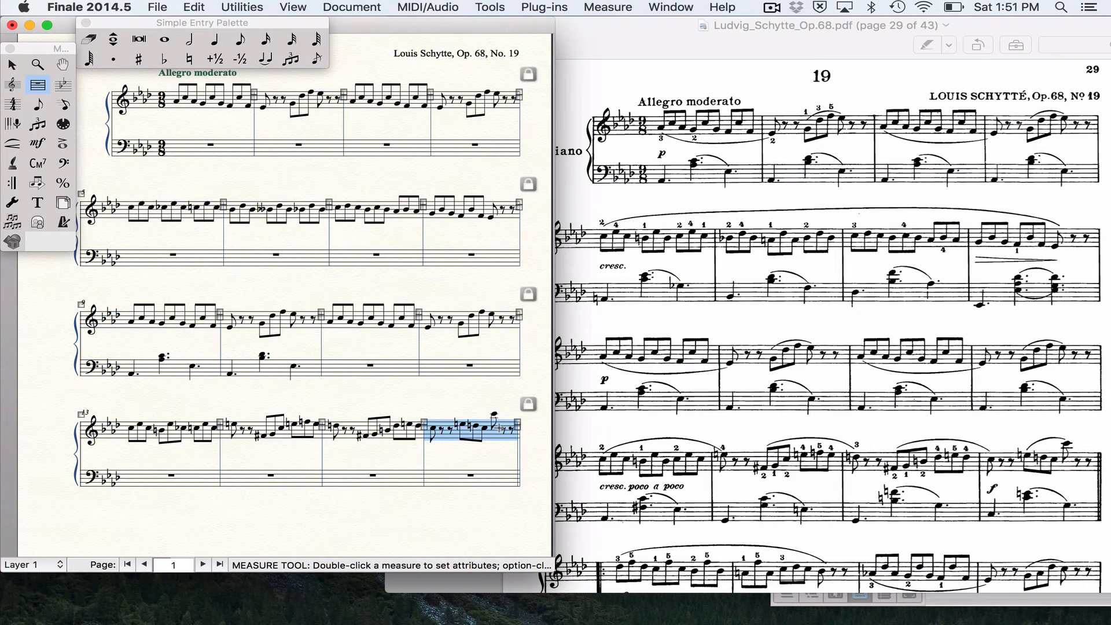
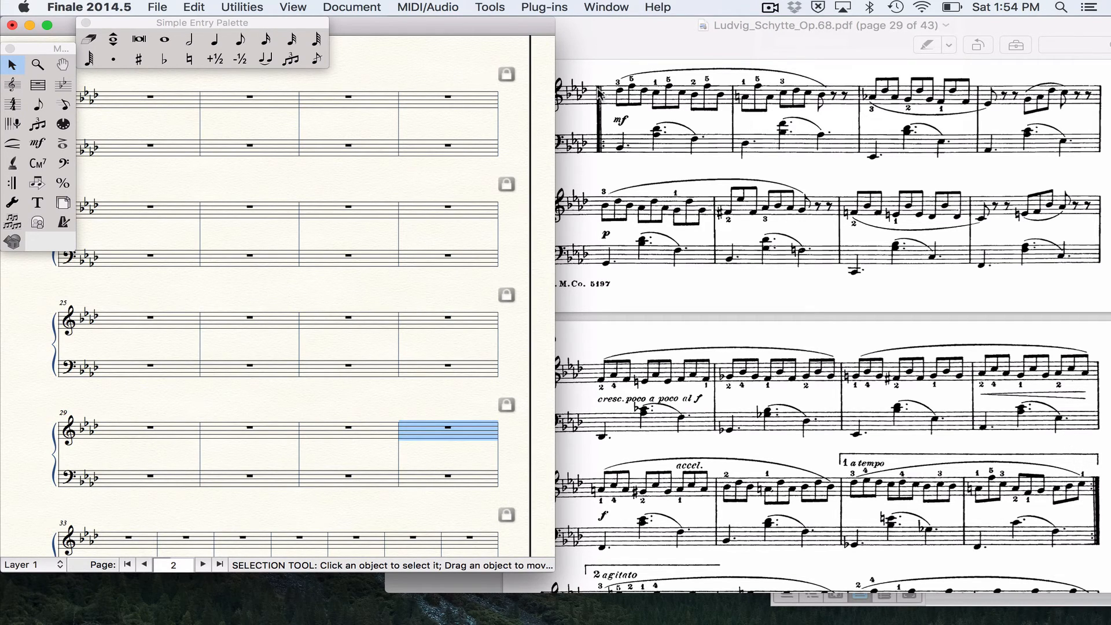
Add a forward repeat bar at the start of measure 17, matching the Schytte PDF.
scroll(603, 286, down, 5)
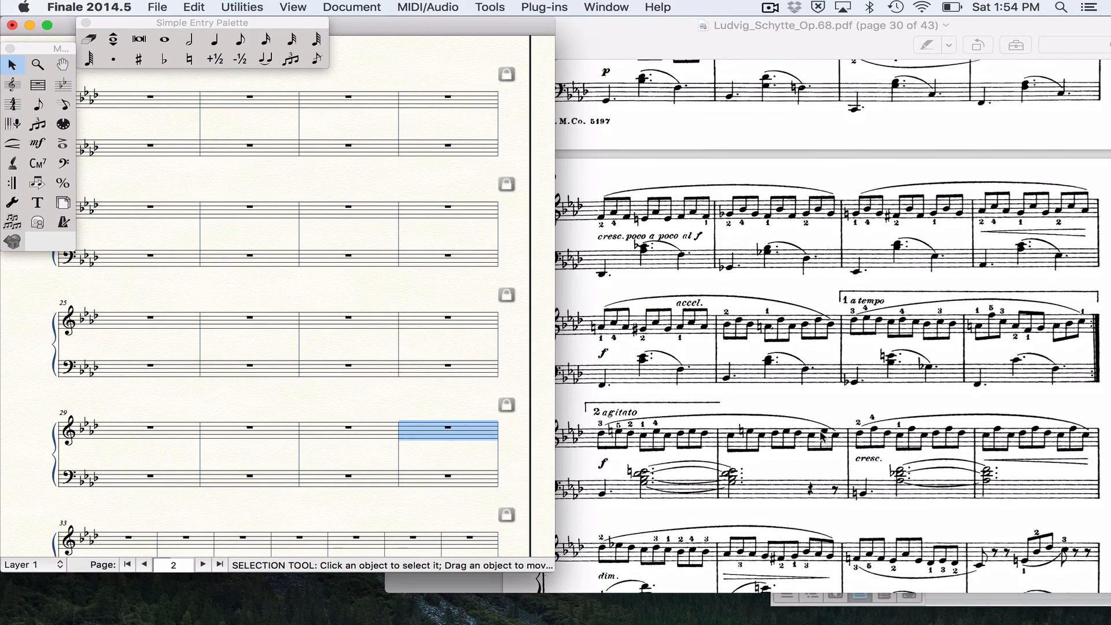
scroll(635, 451, up, 4)
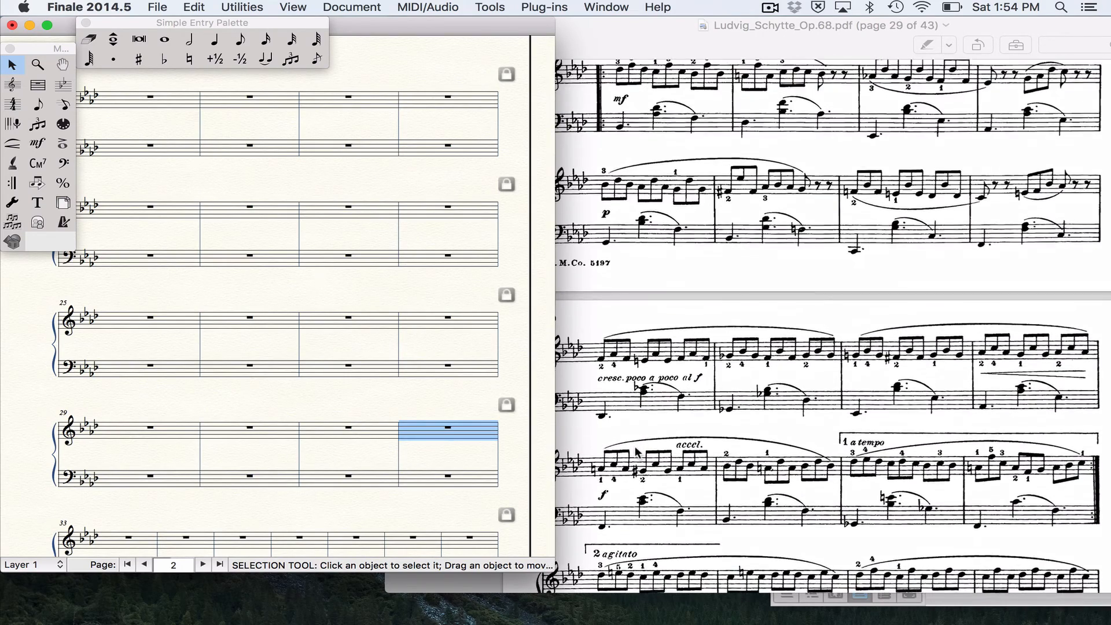
scroll(637, 451, up, 1)
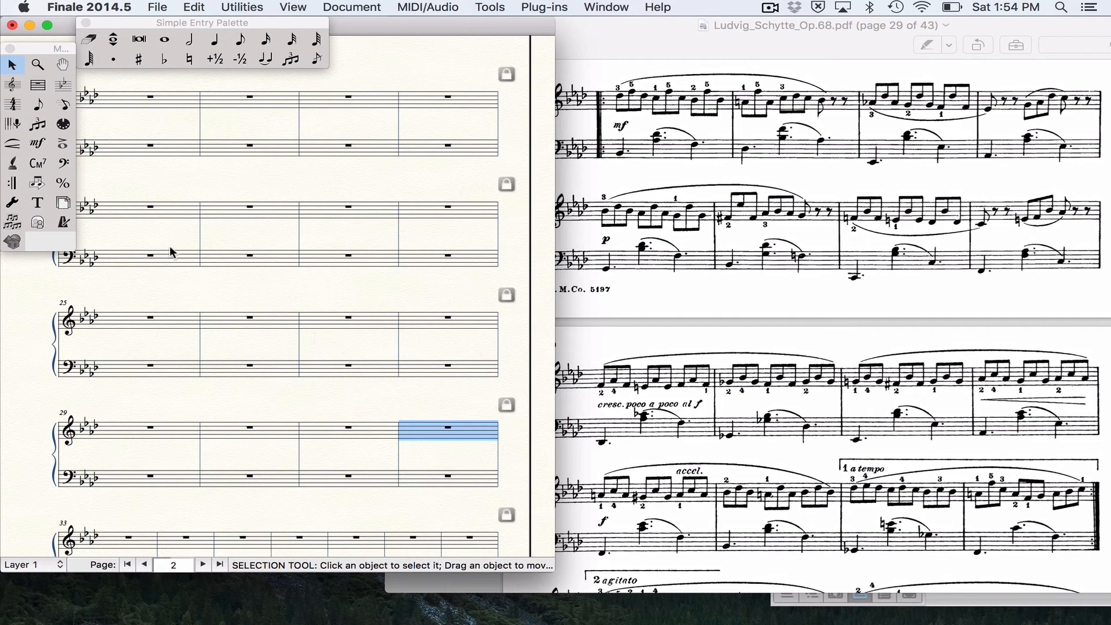
click(15, 182)
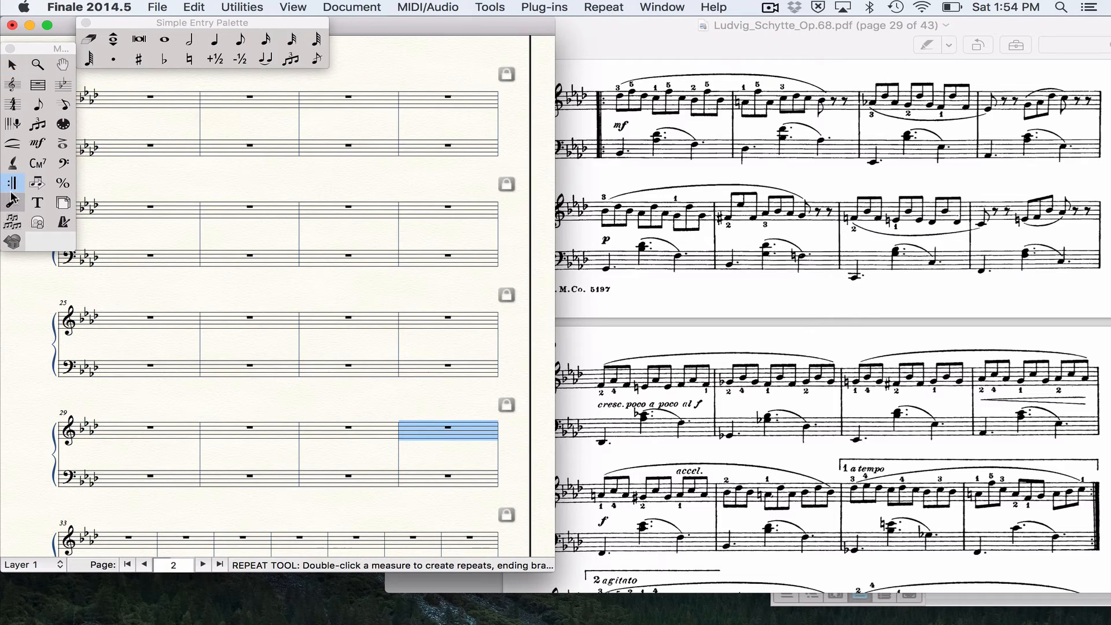
double_click(126, 101)
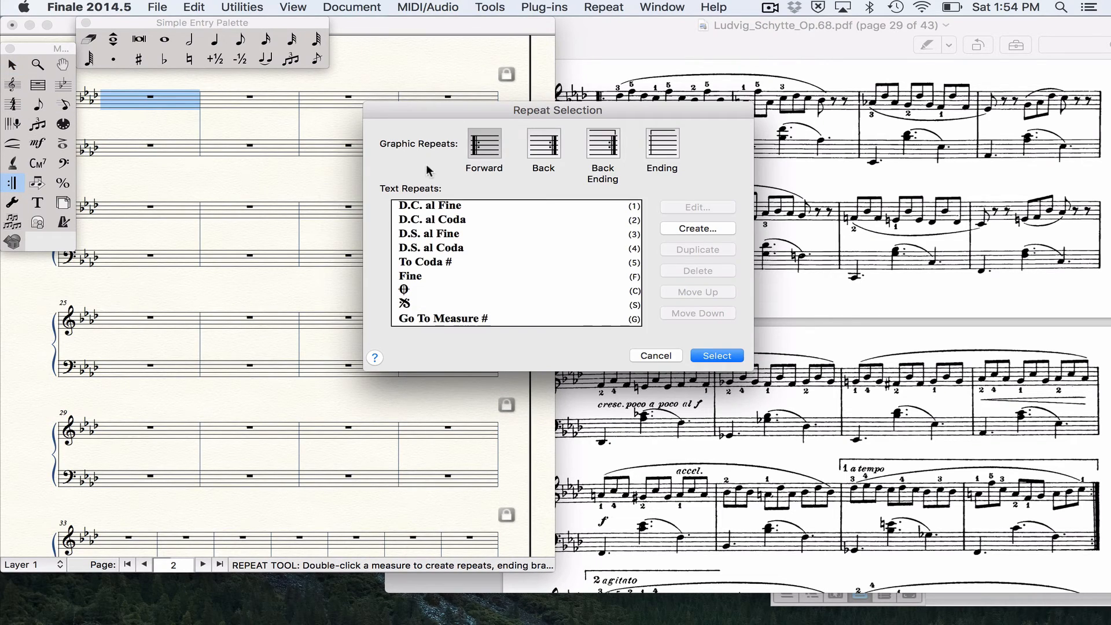
click(490, 150)
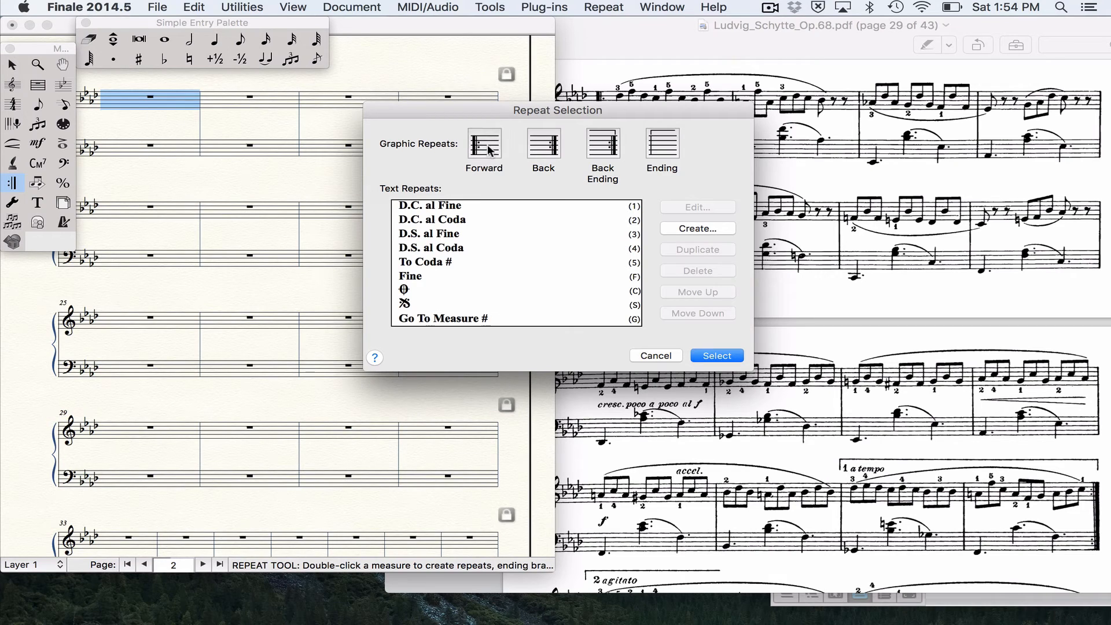
click(490, 150)
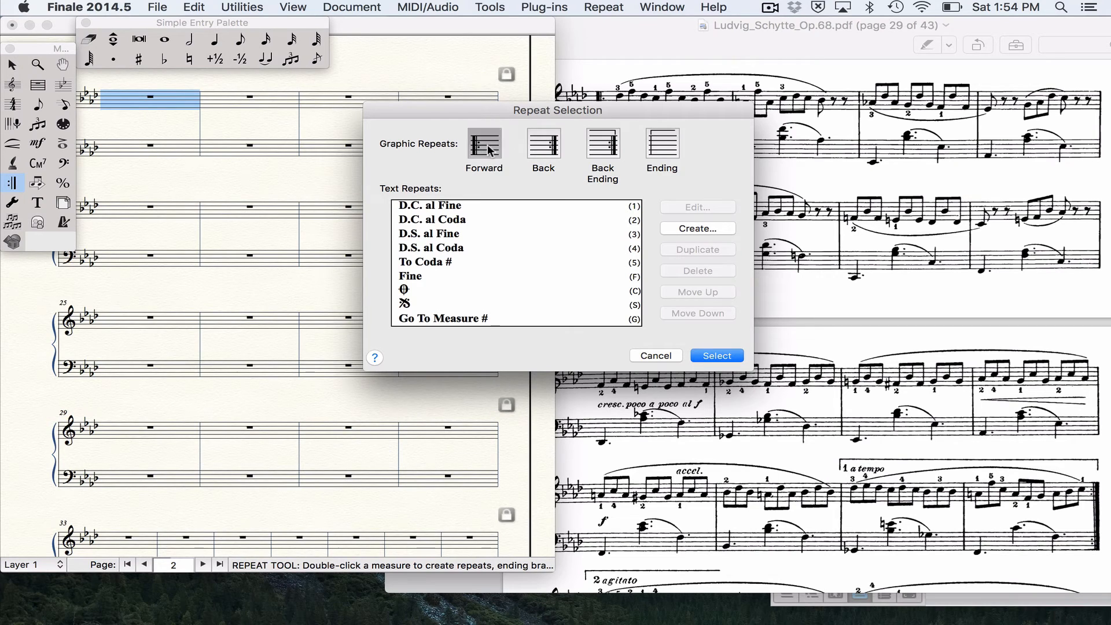
click(716, 354)
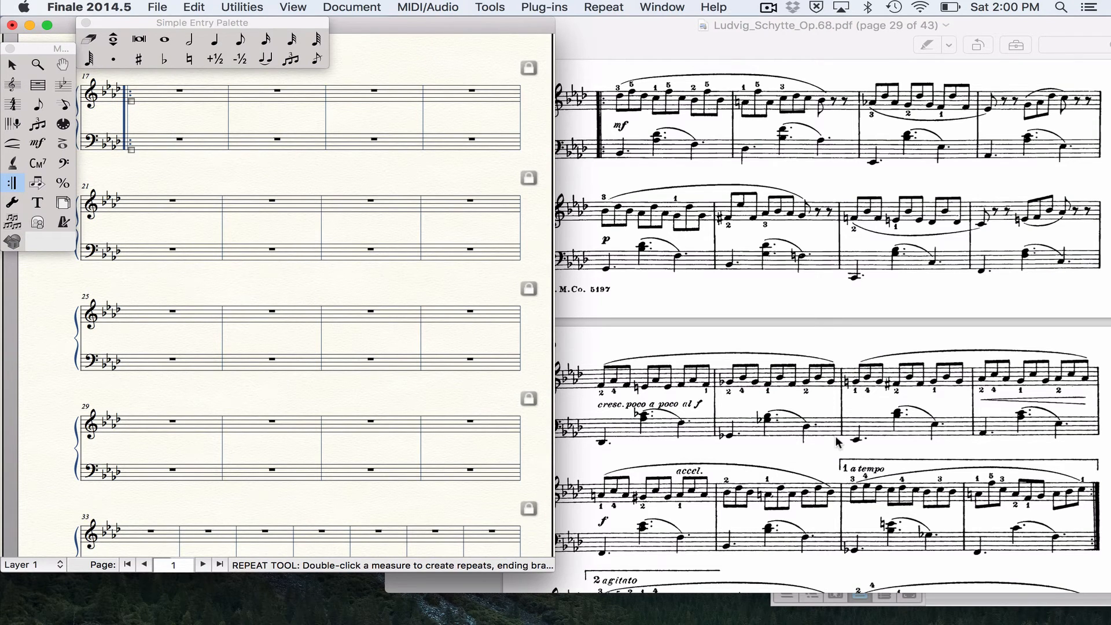
Create a first and second ending with measures 31 and 32 as the first ending.
scroll(837, 441, down, 3)
scroll(837, 442, down, 3)
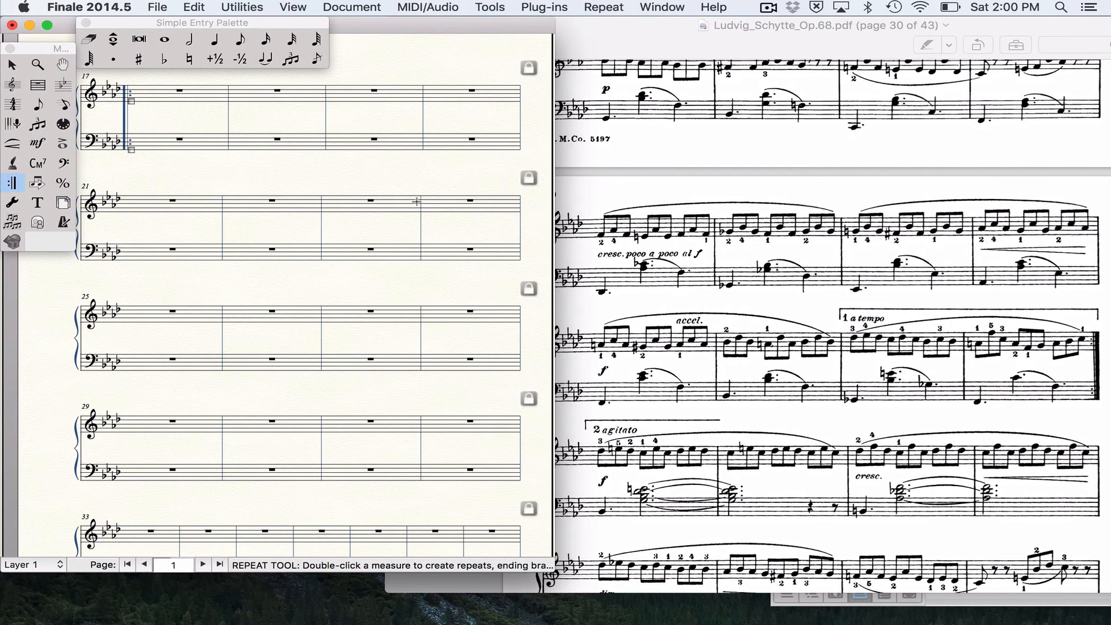
scroll(904, 473, up, 3)
scroll(903, 473, up, 3)
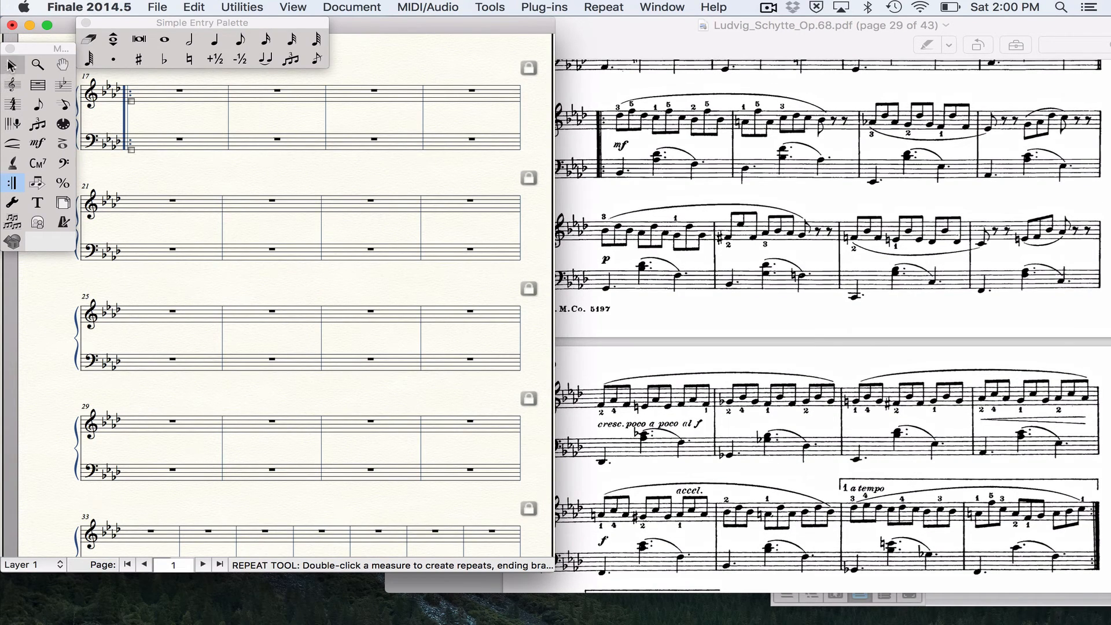
click(11, 65)
click(342, 424)
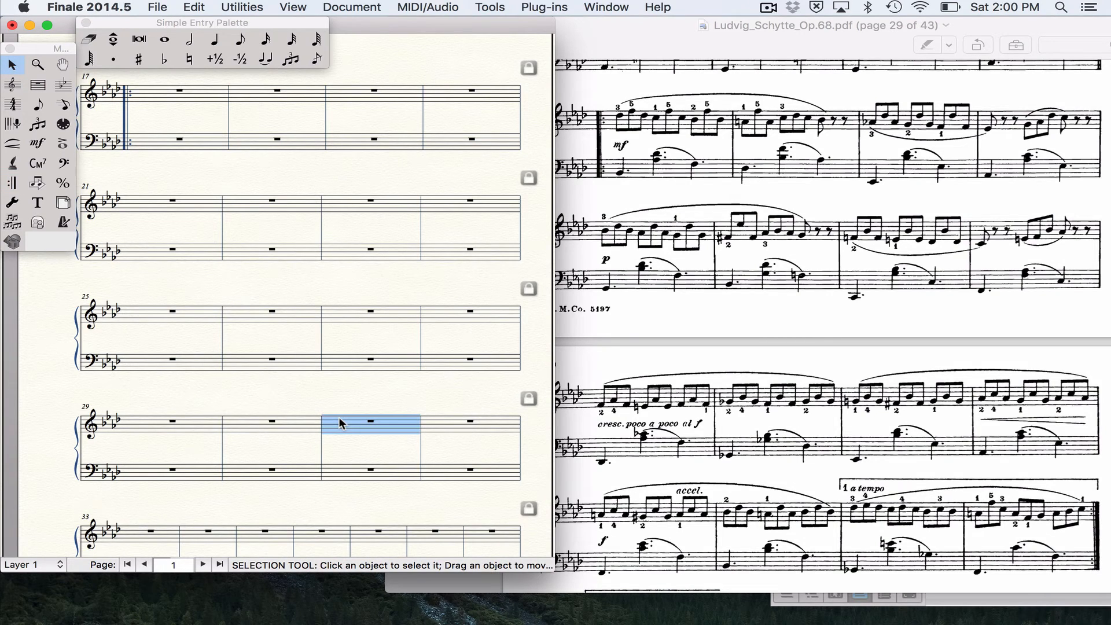
double_click(339, 419)
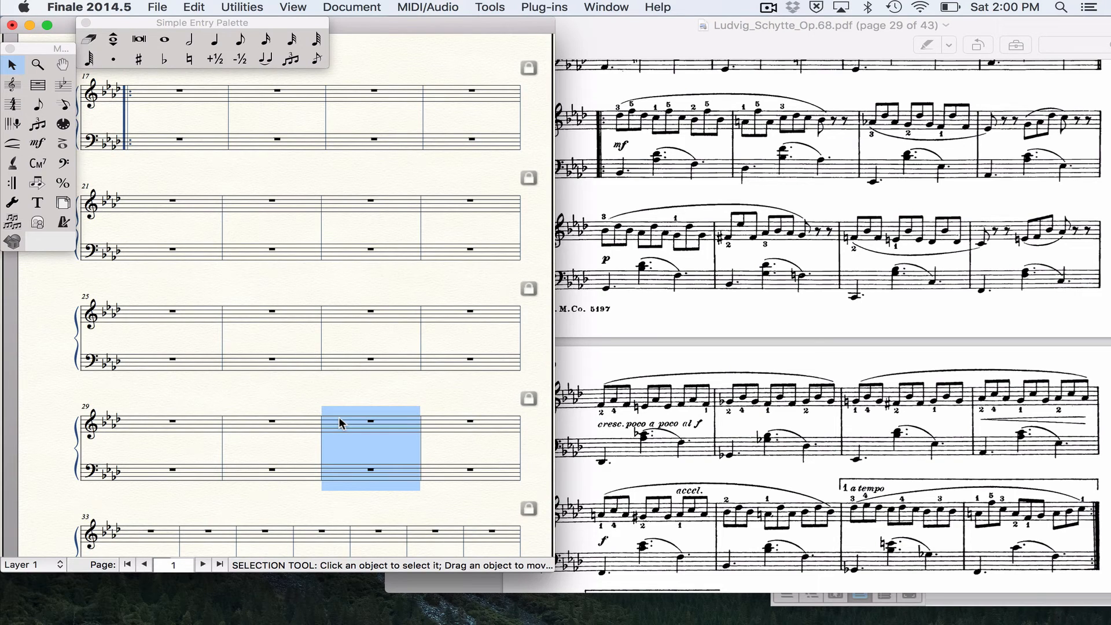
key(shift+Right)
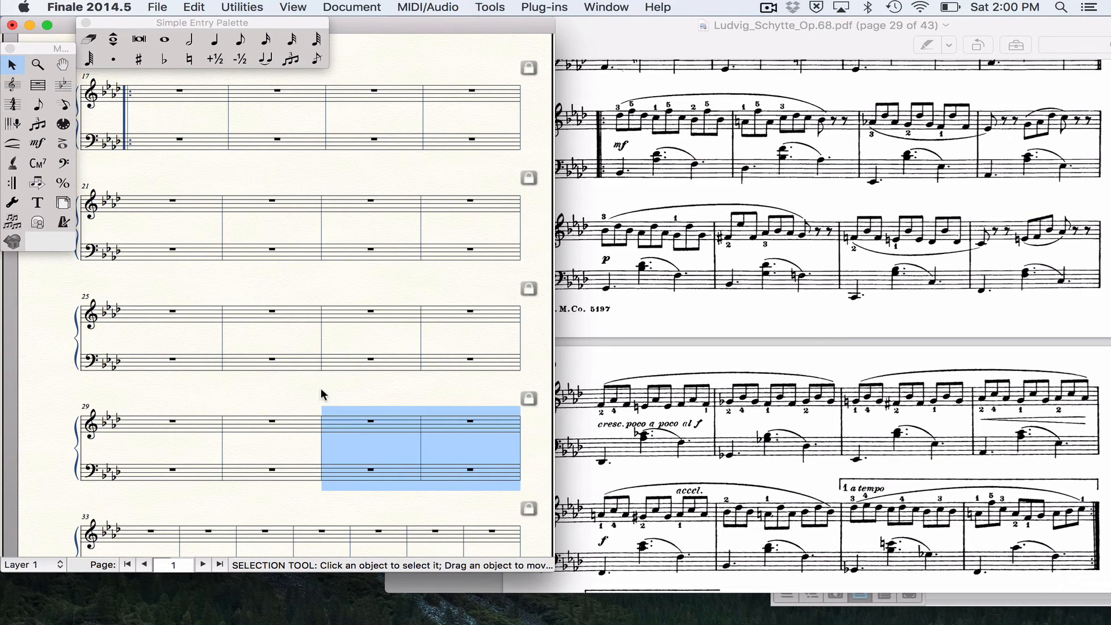
drag(320, 393, 522, 525)
click(14, 183)
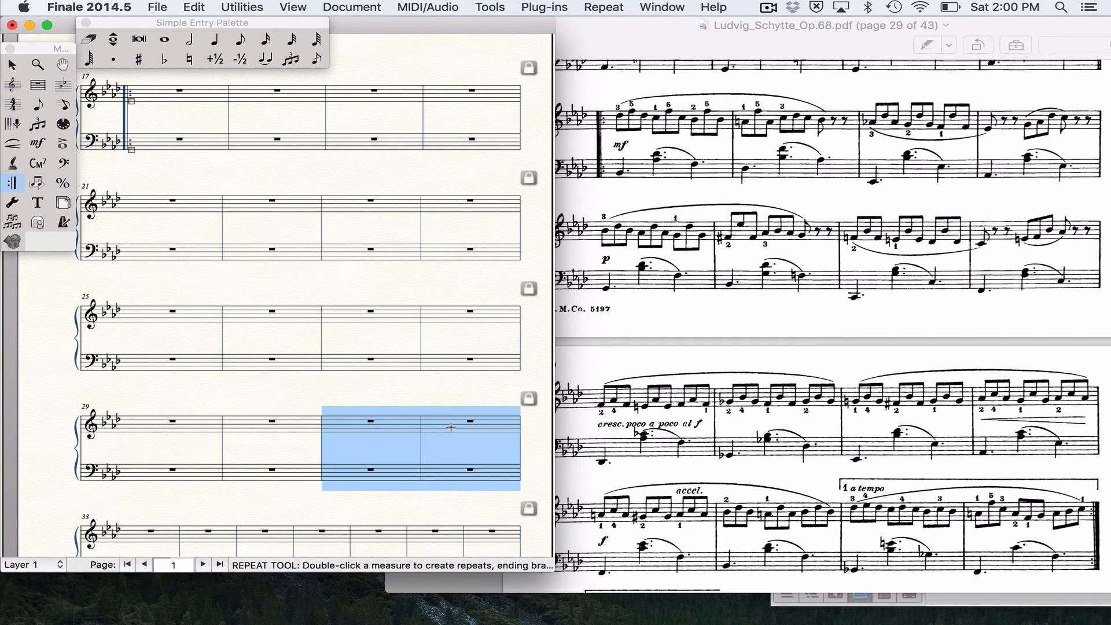
right_click(451, 427)
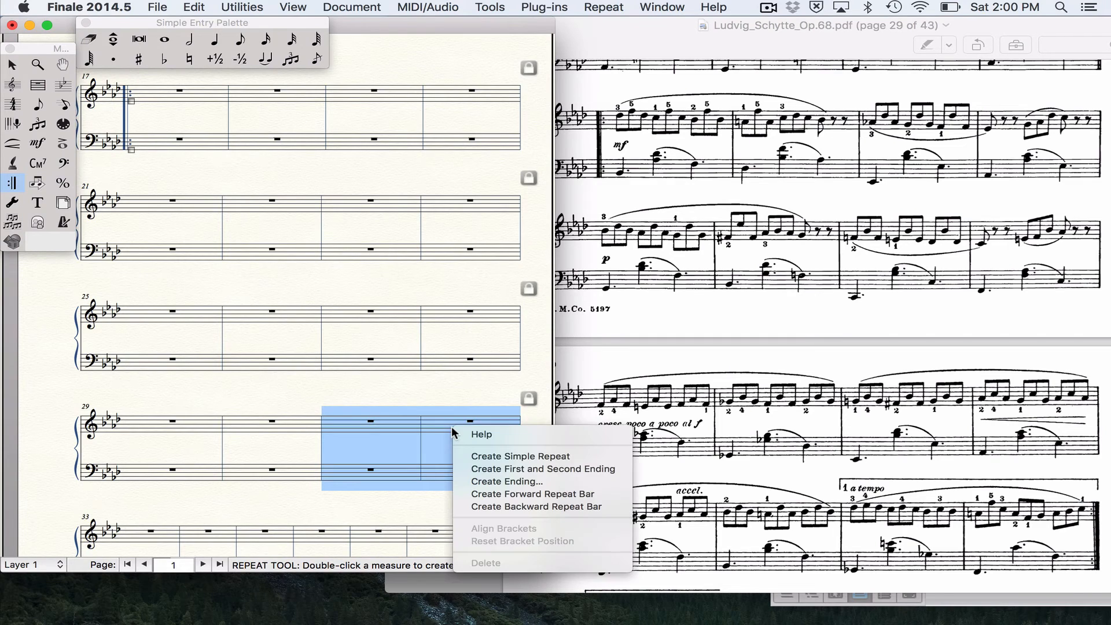
click(483, 471)
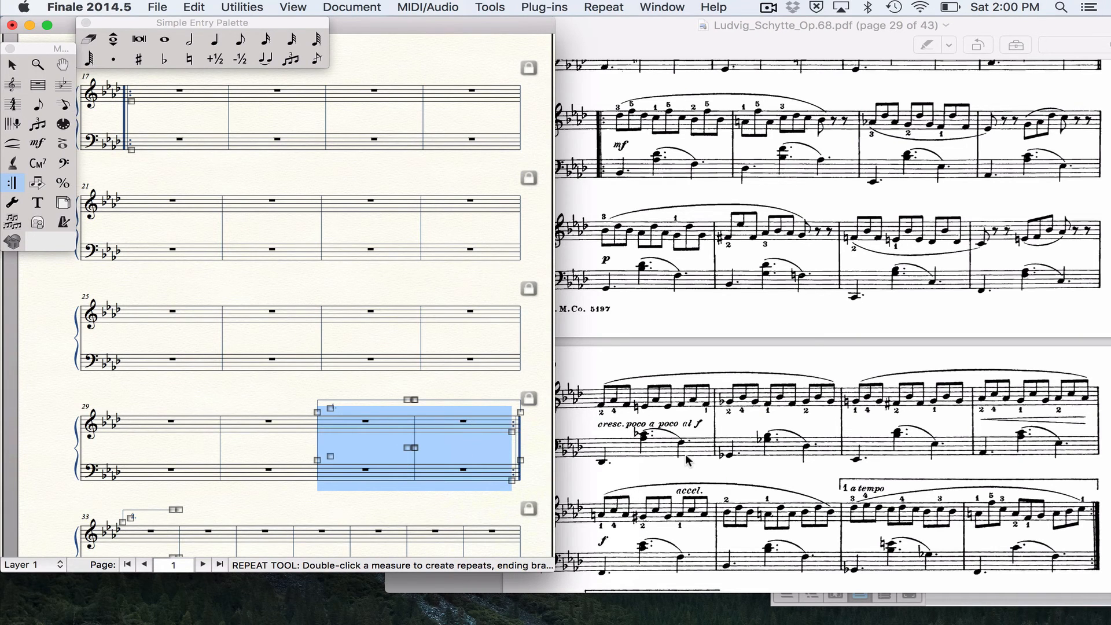
scroll(685, 453, down, 5)
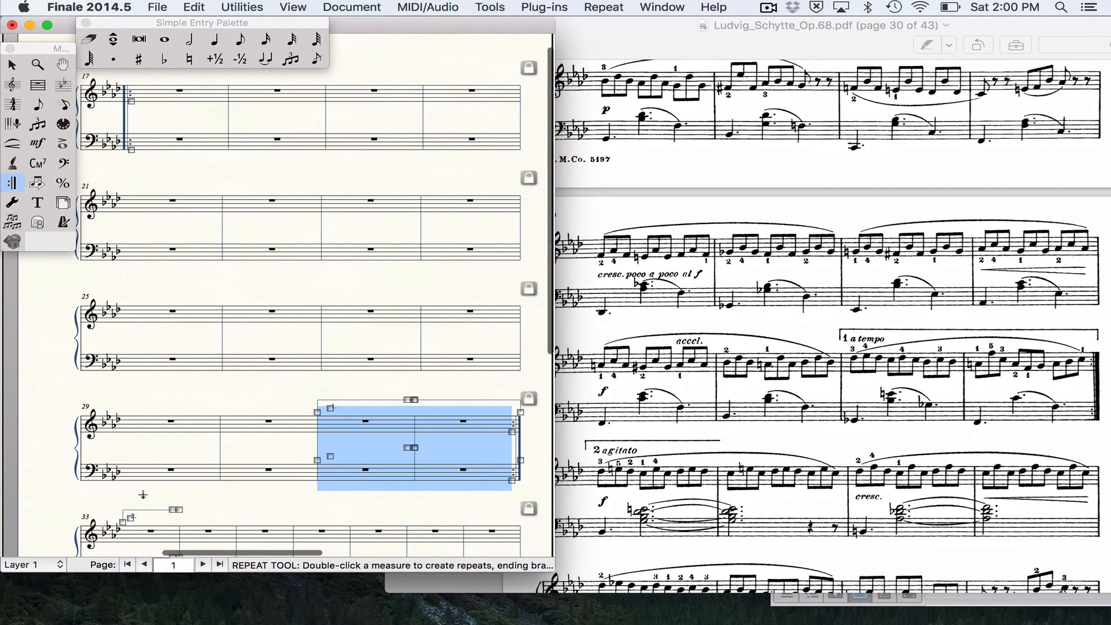
scroll(143, 495, down, 4)
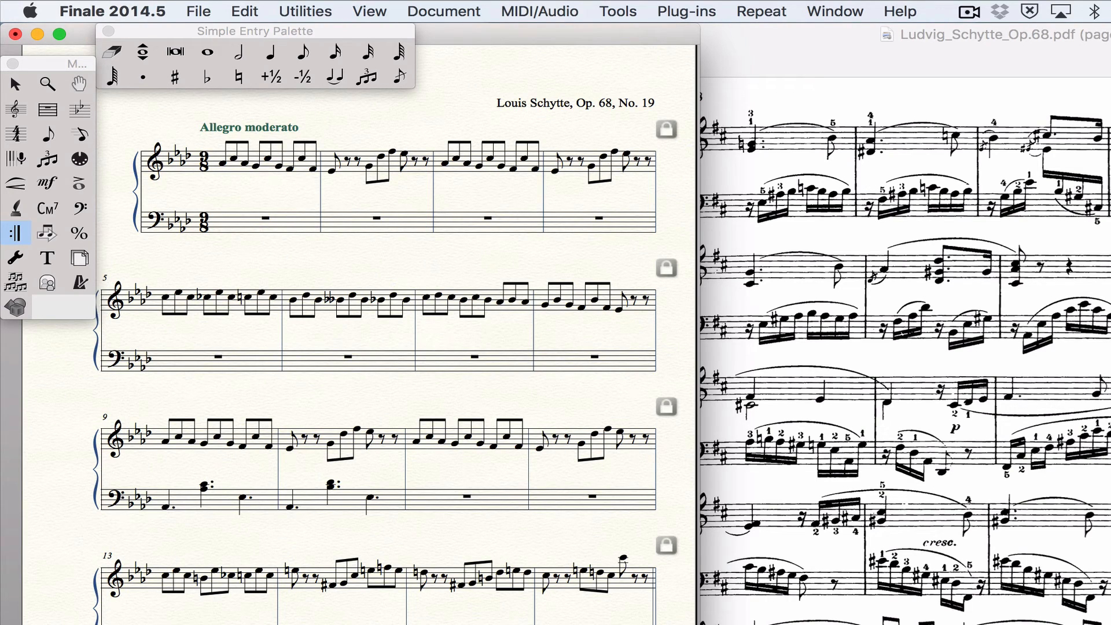
Add an eighth-note grace note before the first note of measure 3 in the upper staff.
click(870, 285)
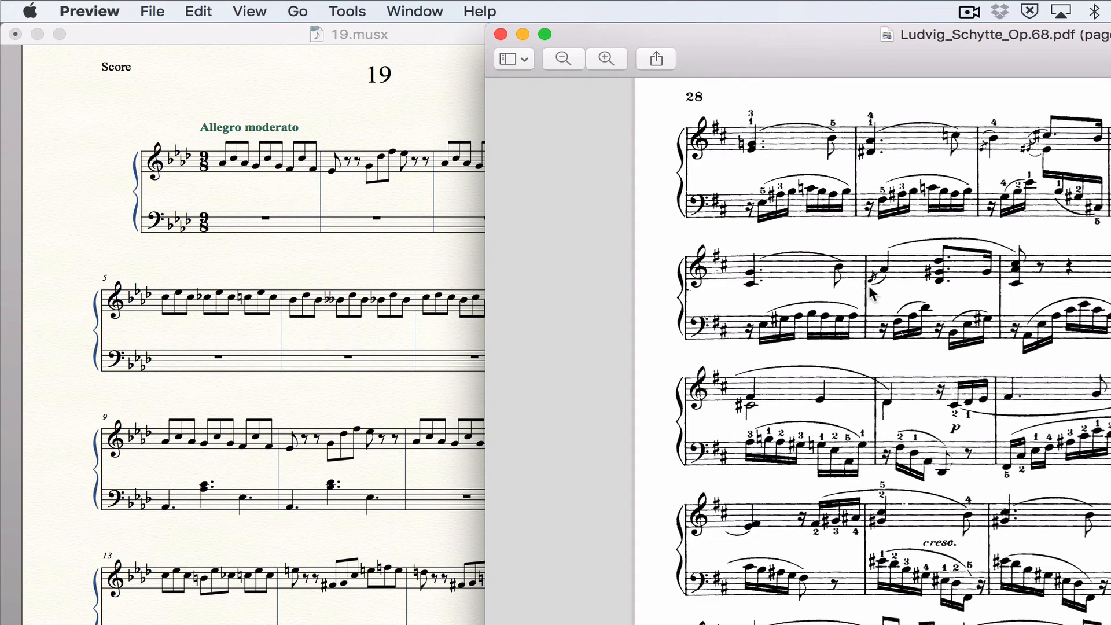
click(394, 297)
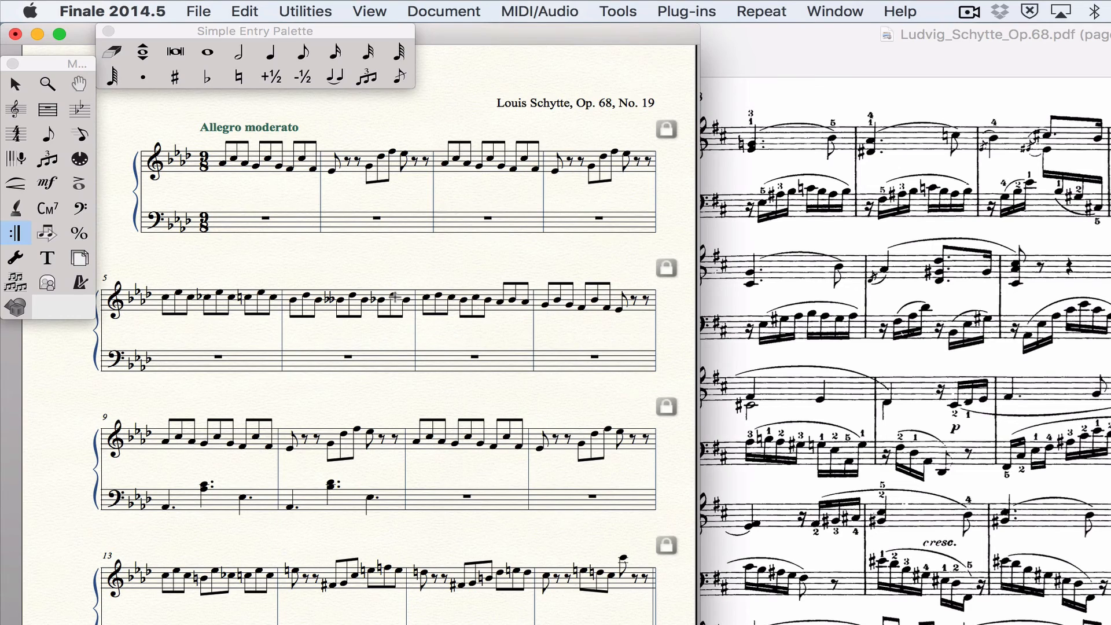
click(44, 141)
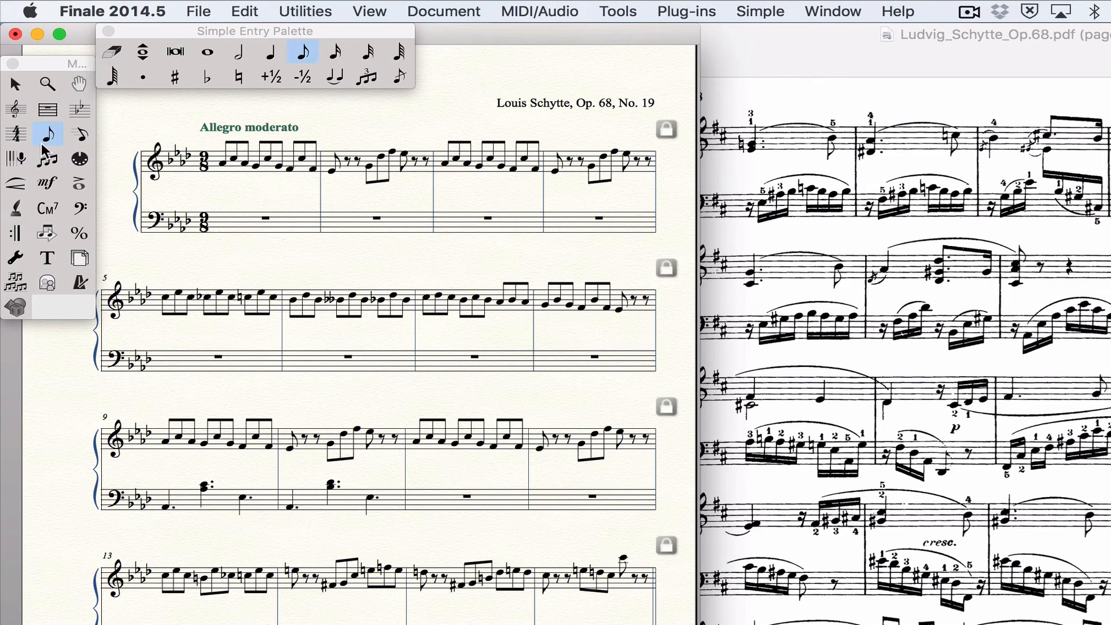
click(398, 76)
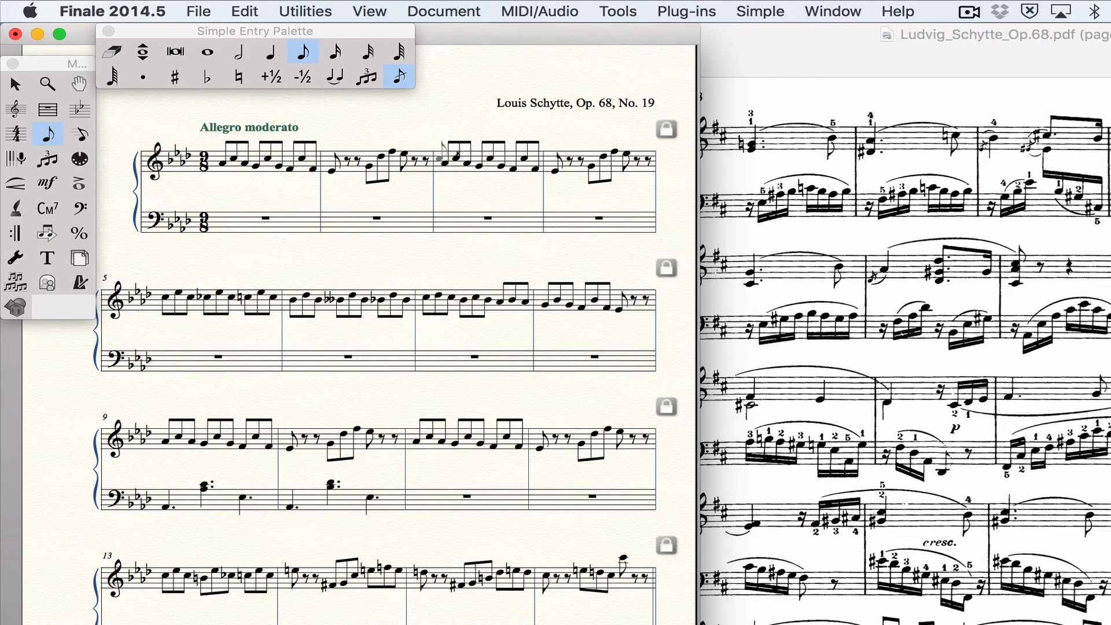
click(440, 158)
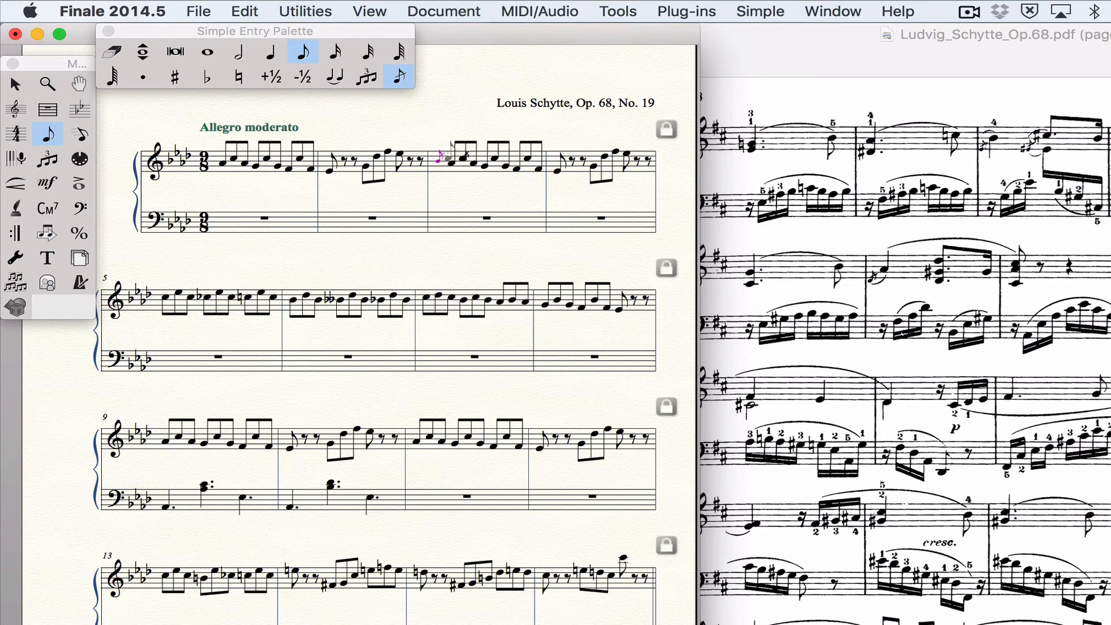
Review the grace note settings in the document options, including the slash option for flagged grace notes, and leave them unchanged.
click(439, 10)
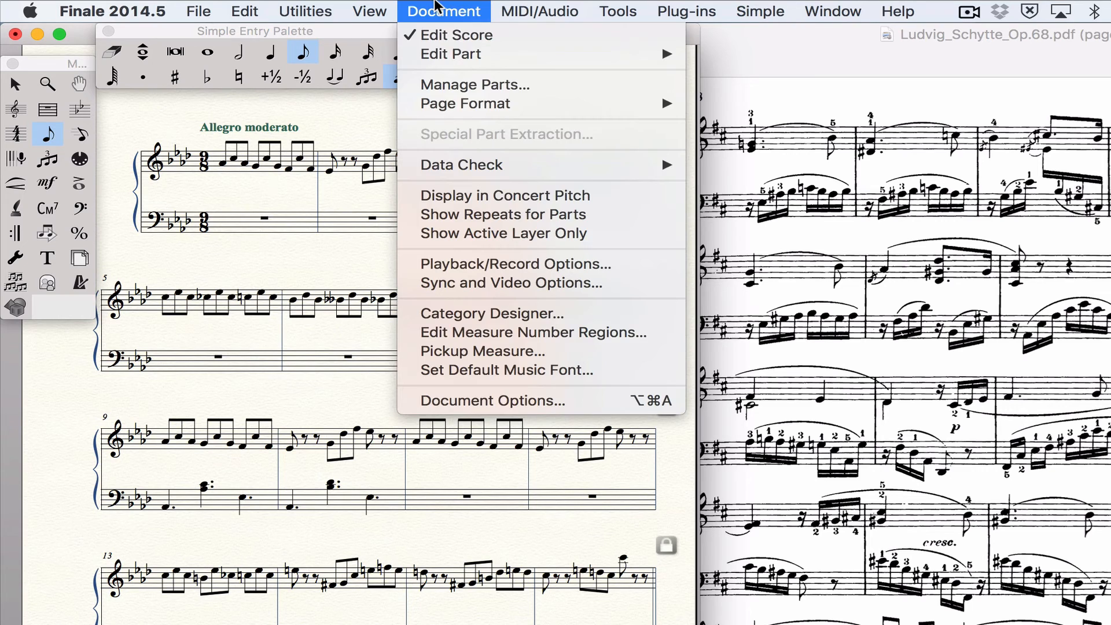
click(516, 401)
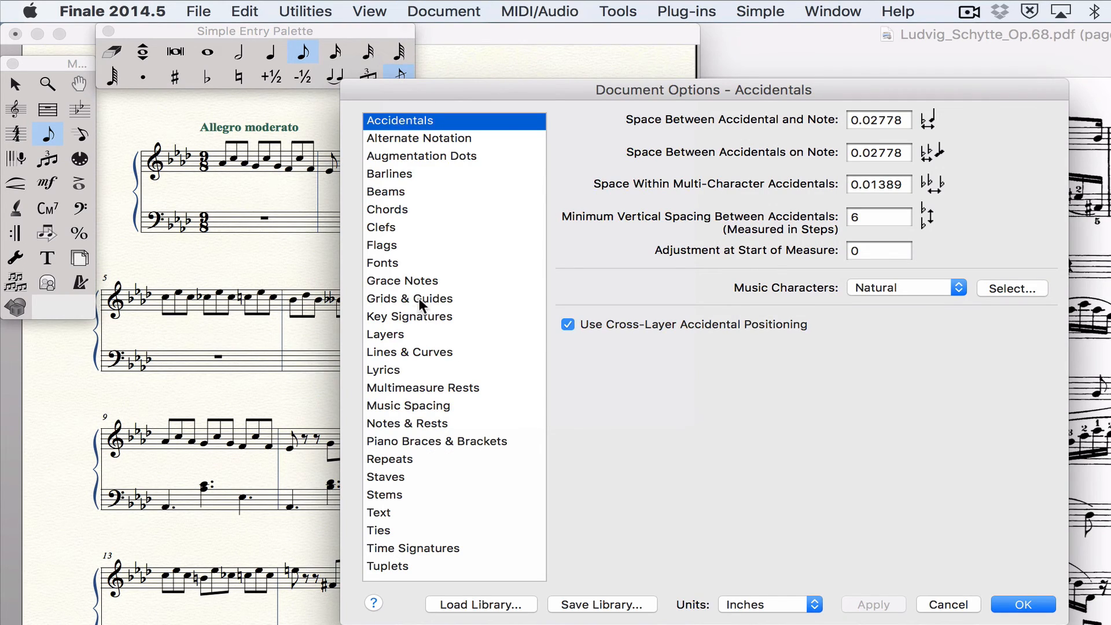
click(407, 277)
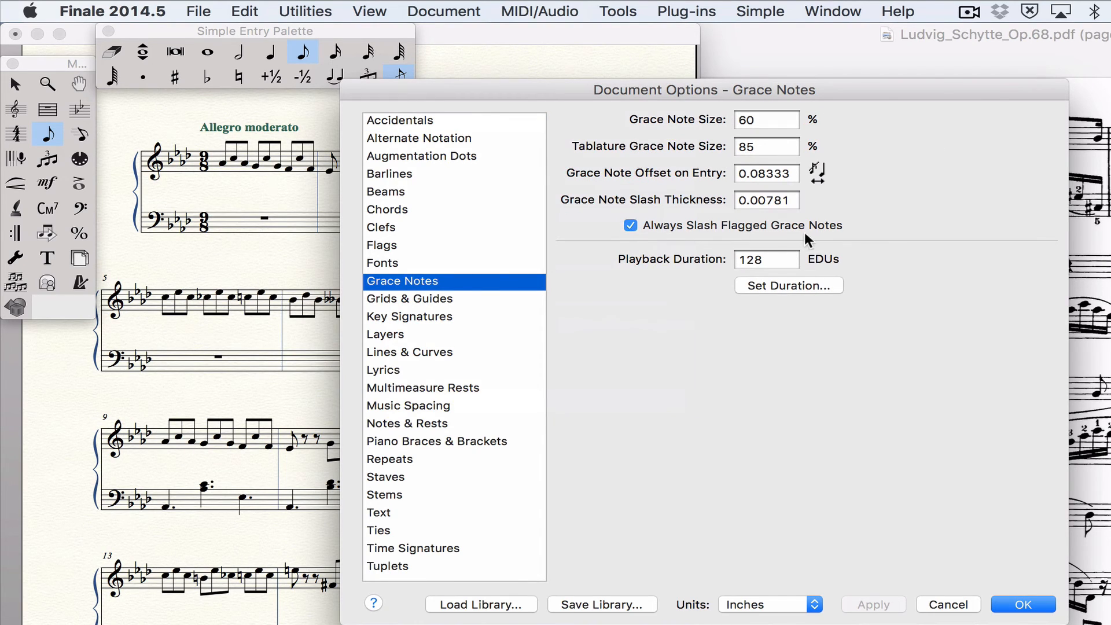
click(948, 604)
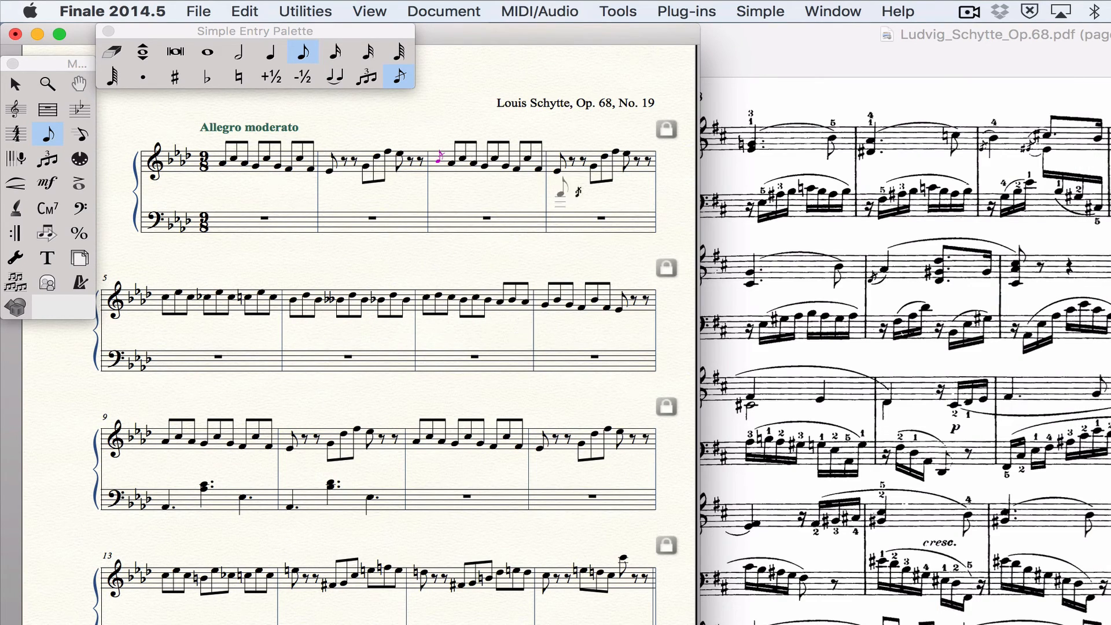
Place an 8va line above measures 5 and 6 of the upper staff with the Smart Shape tool.
click(22, 184)
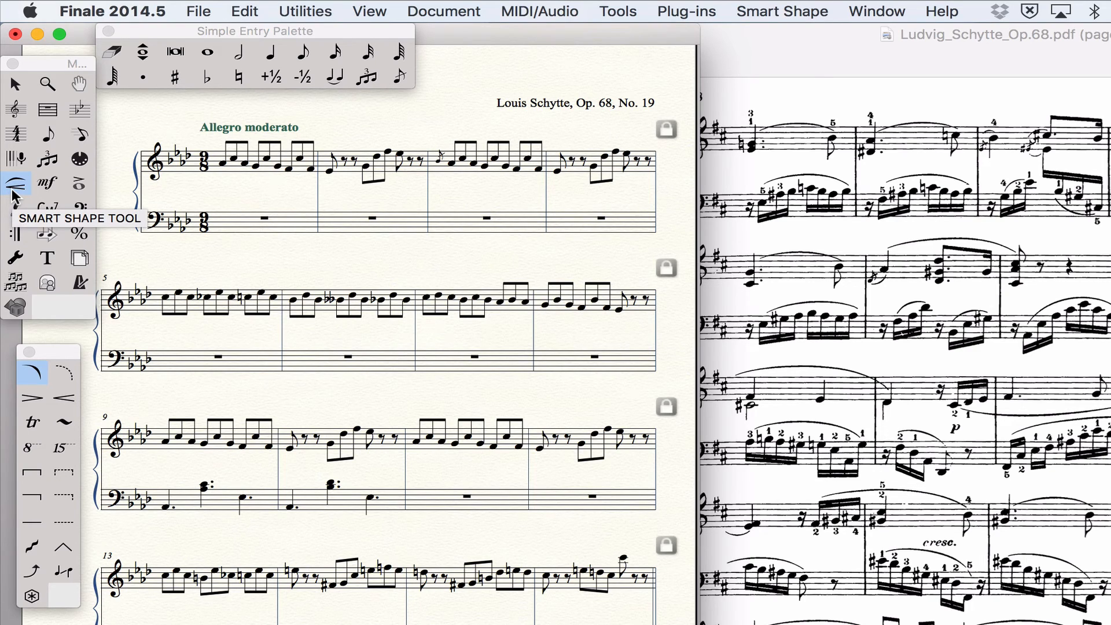
click(38, 453)
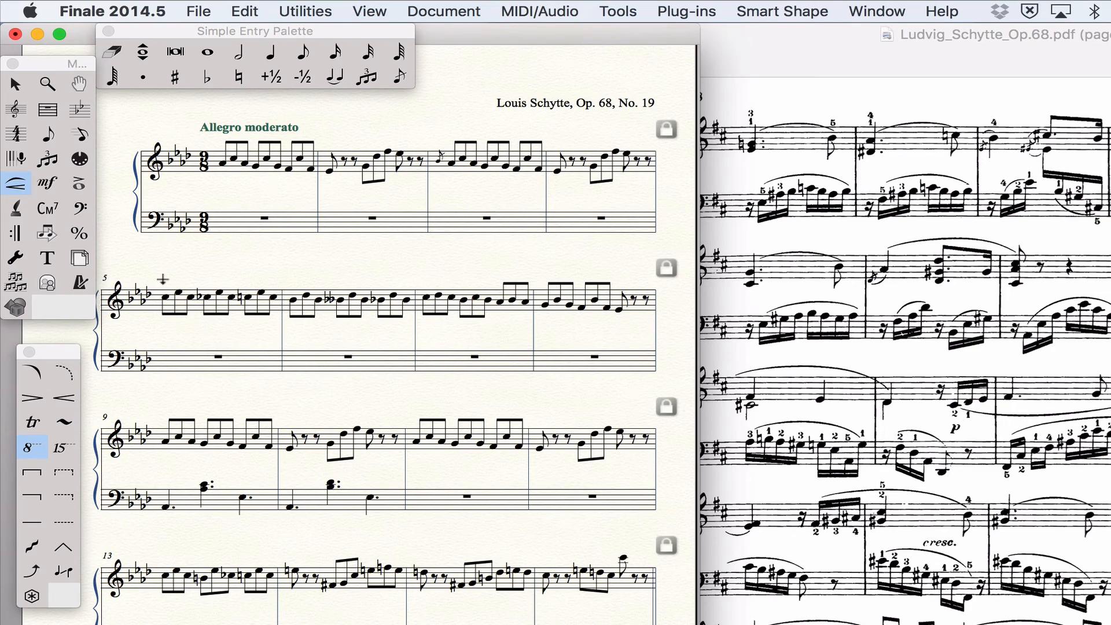
drag(163, 279, 406, 301)
Enter a four-note quarter-note chord of stacked thirds at the start of the lower staff's measure 11, with grace note entry off.
scroll(496, 418, right, 3)
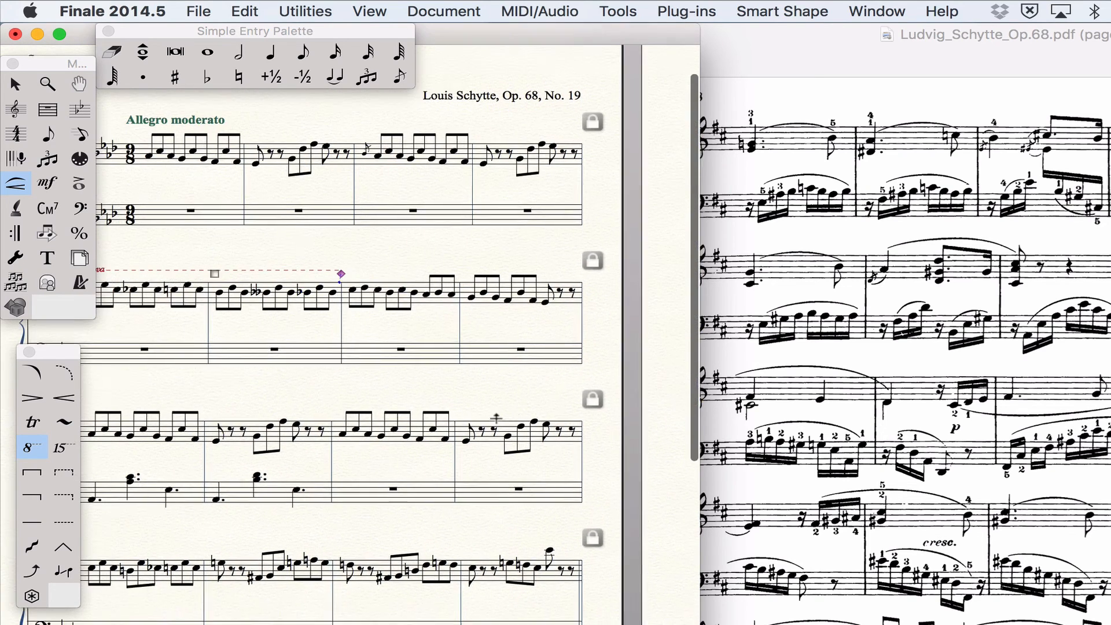
click(270, 52)
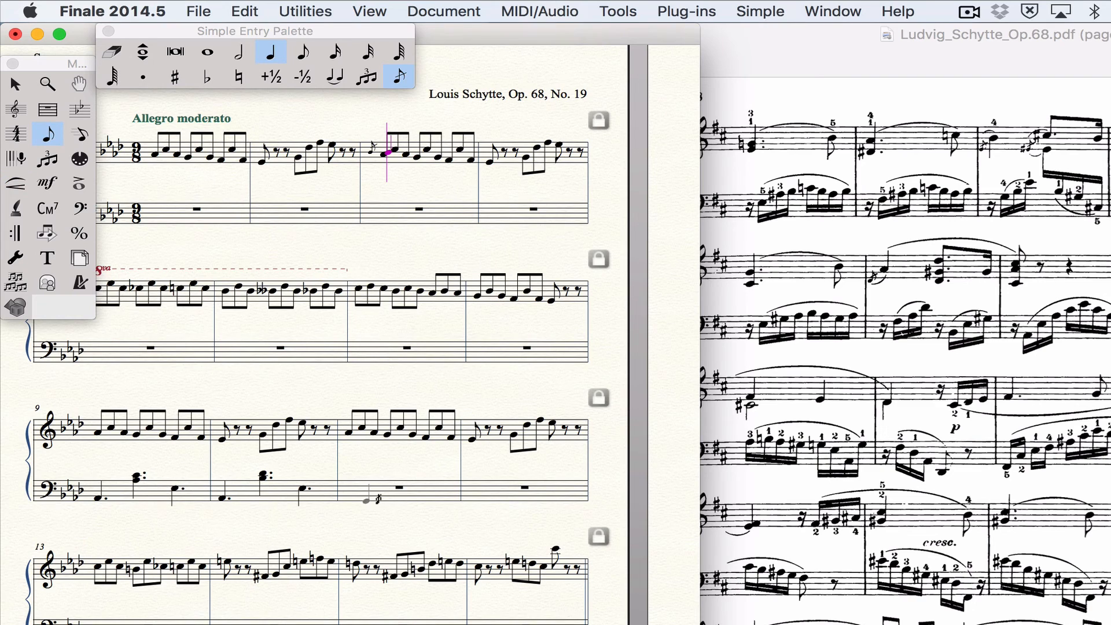
click(399, 76)
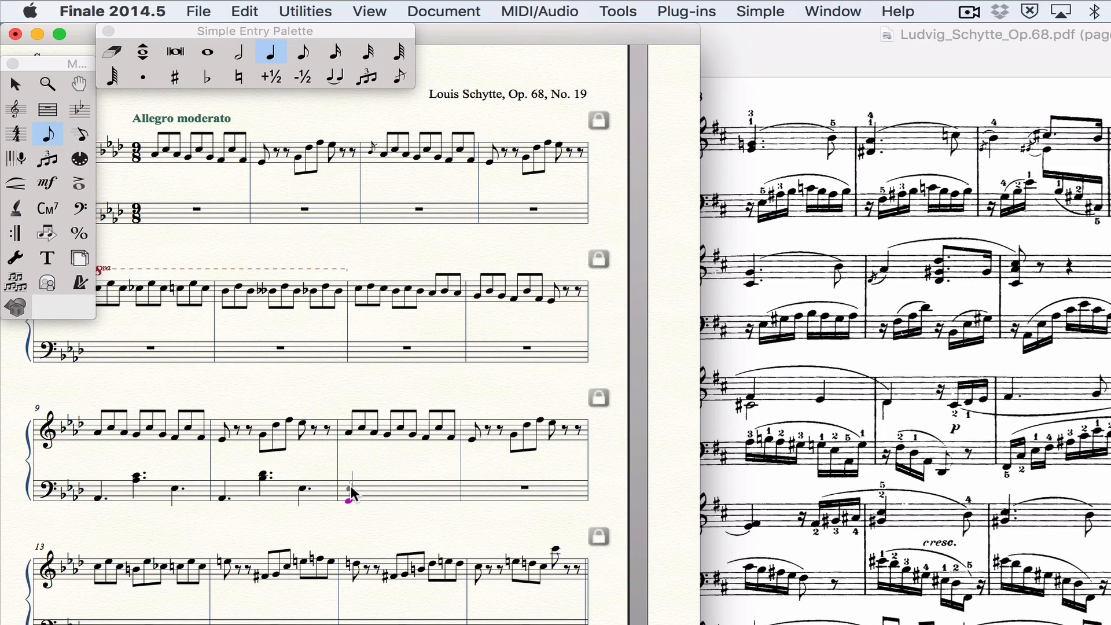
click(350, 502)
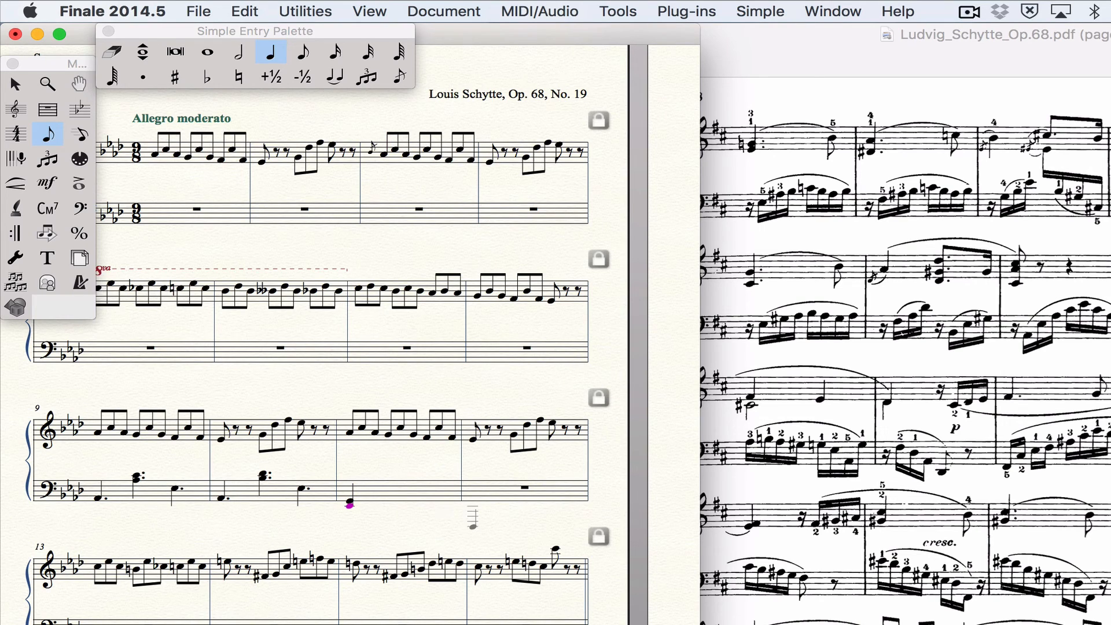
key(super+z)
key(3)
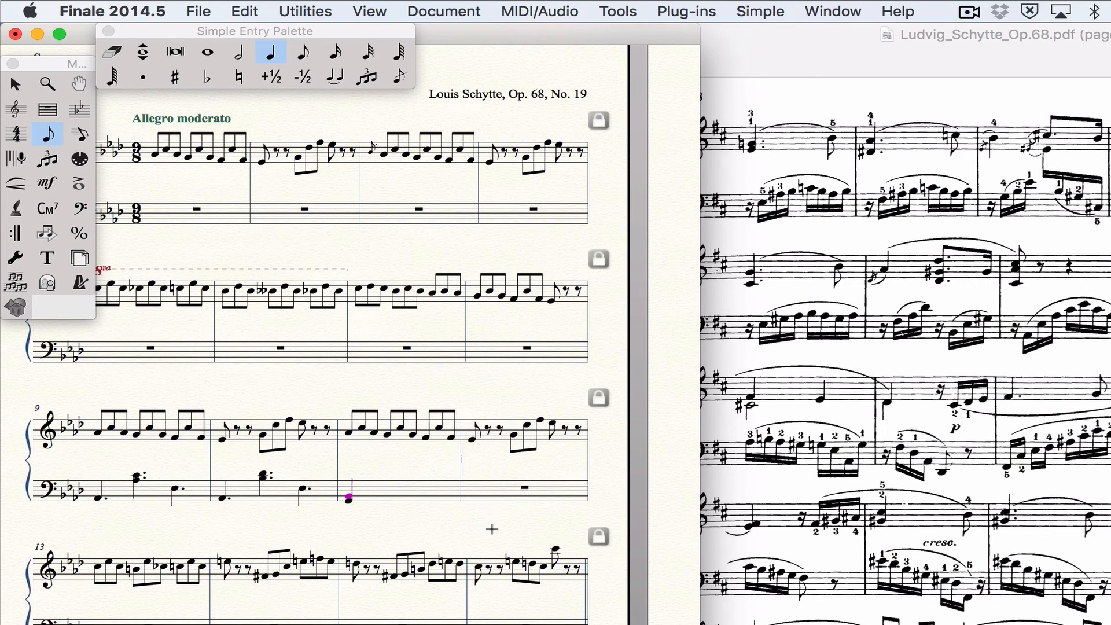
key(3)
key(3)
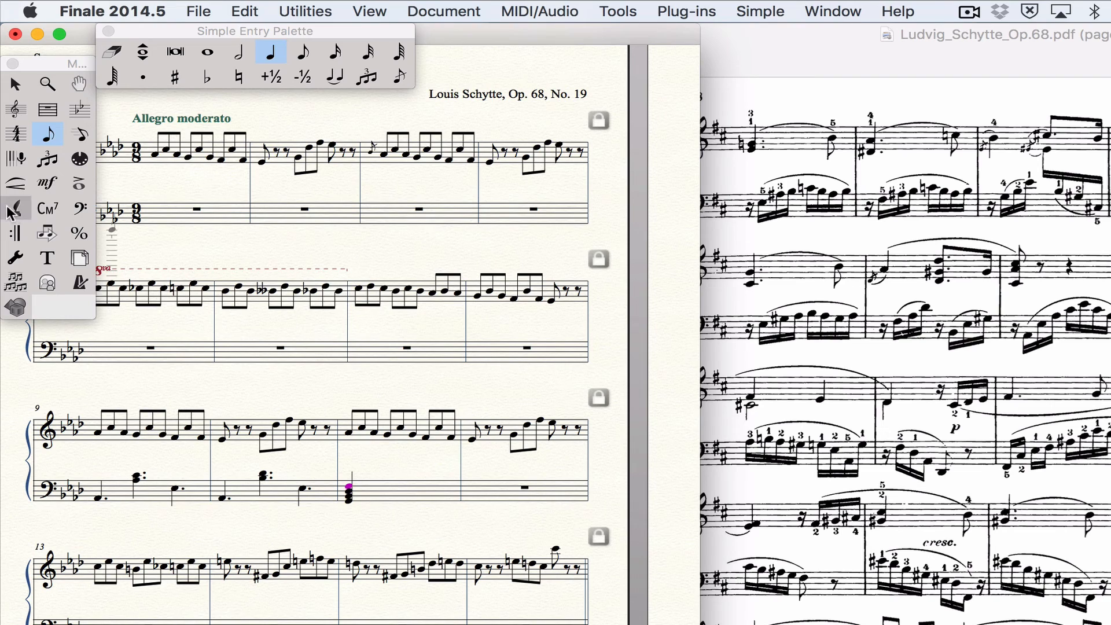
Remove the stray octave line and draw a vertical wavy glissando line beside the four-note chord opening the lower staff's measure 11.
click(15, 184)
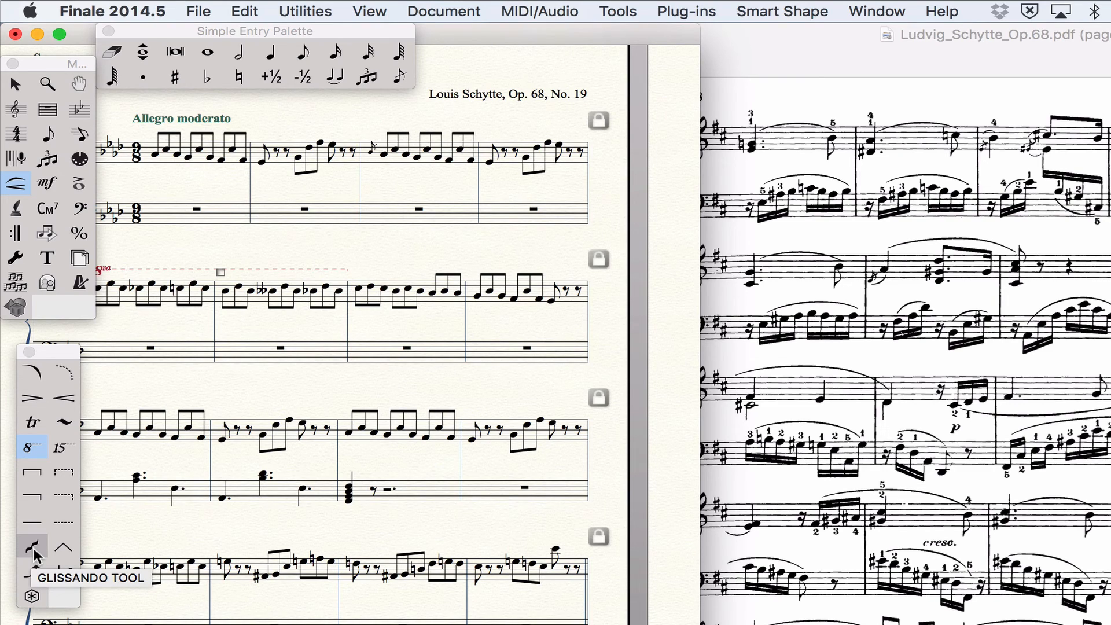
double_click(348, 501)
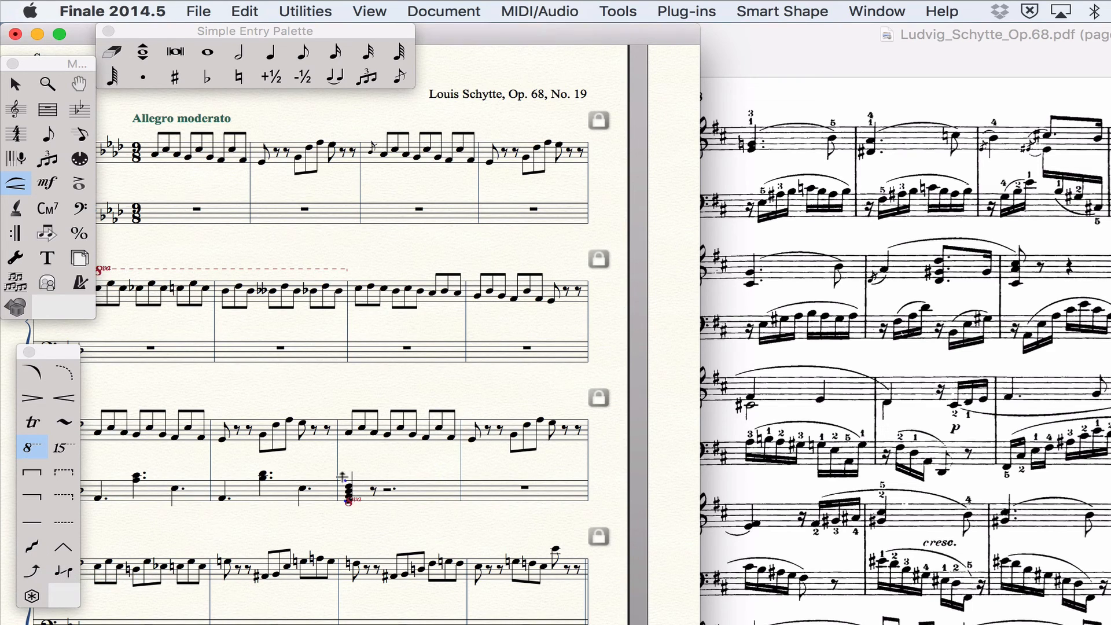
click(32, 546)
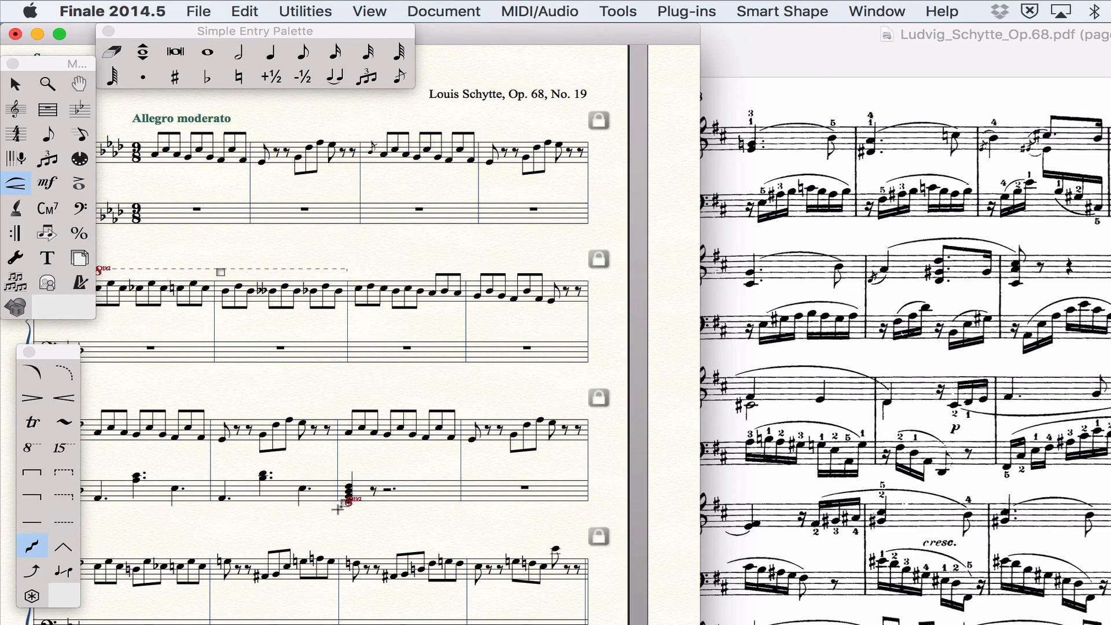
key(super+z)
mouse_move(347, 520)
mouse_down()
mouse_move(335, 479)
mouse_move(347, 474)
mouse_up()
click(405, 525)
Add the marcato articulation (number 5) above the opening notes of measures 9 and 10 in the lower staff.
click(79, 183)
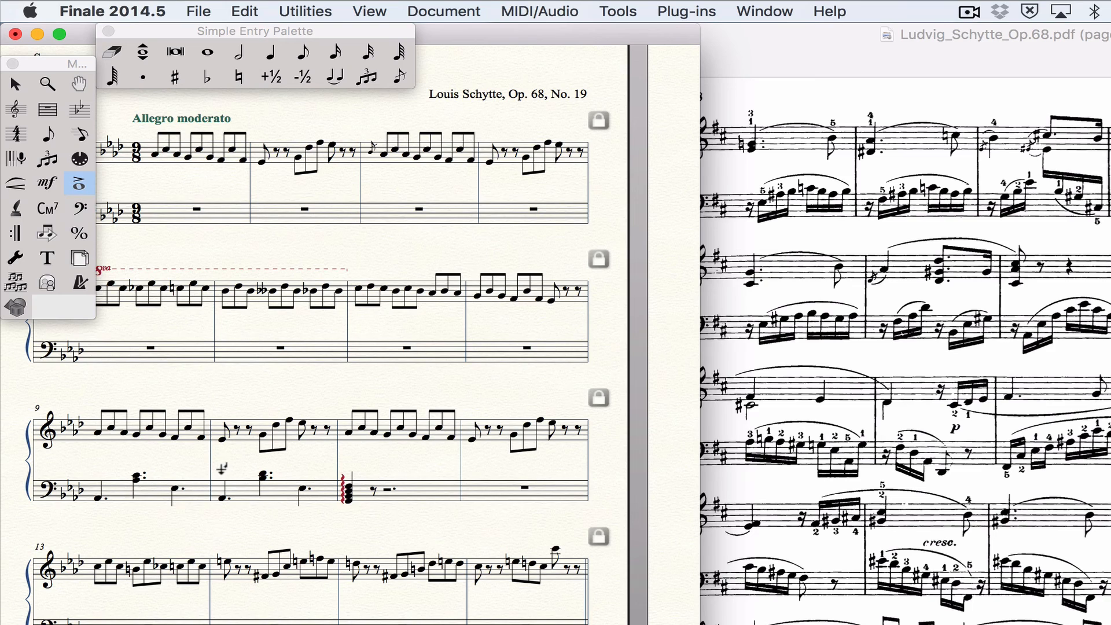
click(221, 468)
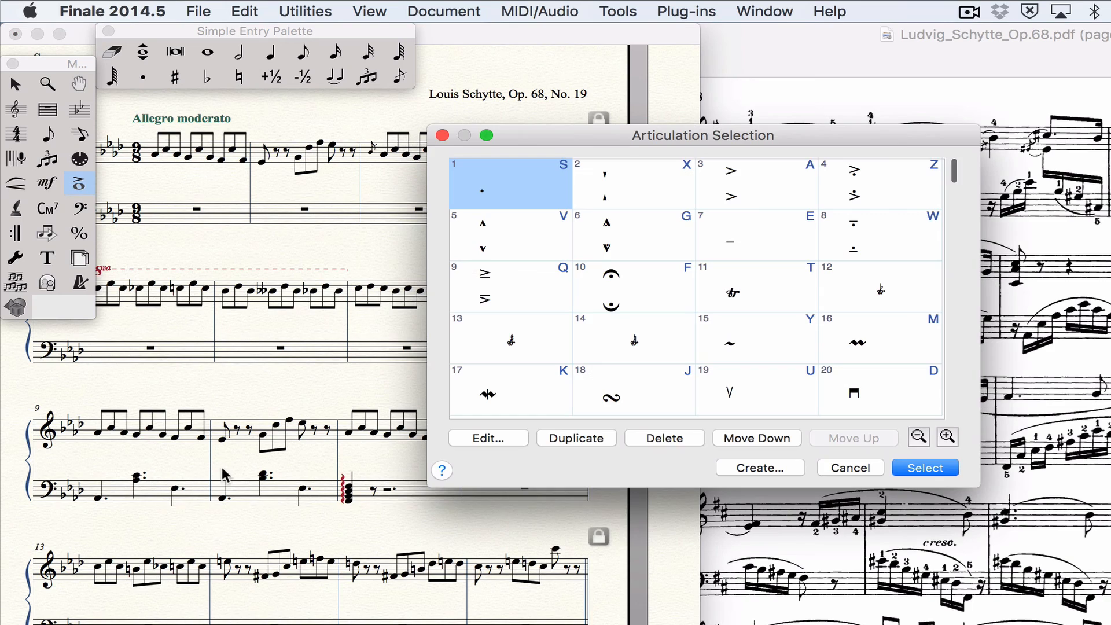
click(504, 242)
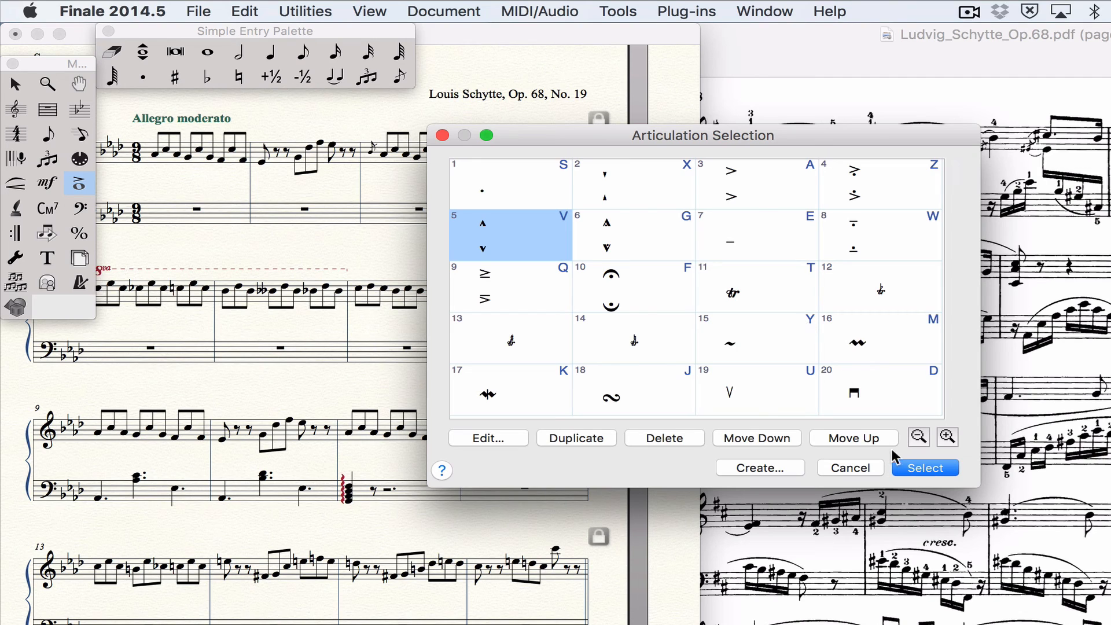
click(902, 466)
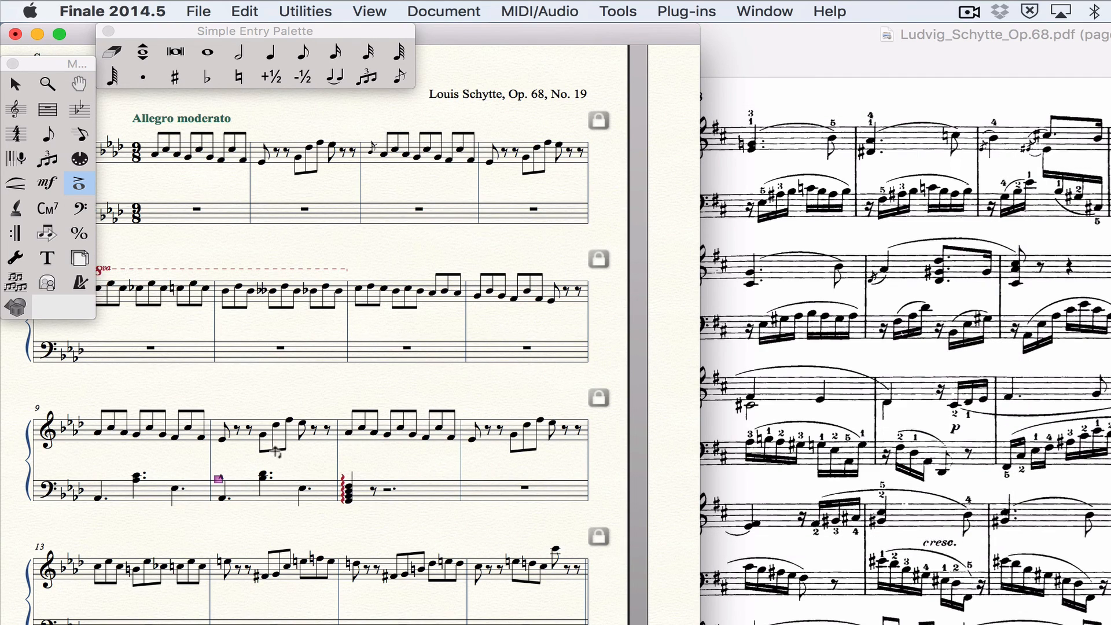
click(263, 471)
drag(85, 476, 204, 507)
Widen the score window and review the available custom smart lines, including the glissando, pedal, rit. and hold bend styles.
click(16, 184)
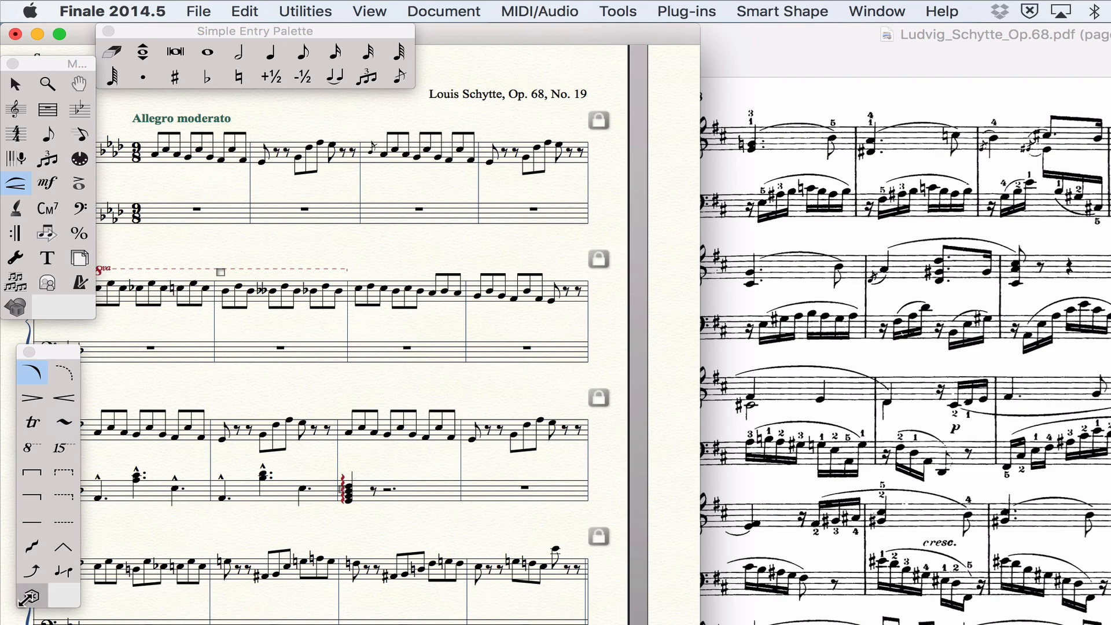
click(30, 595)
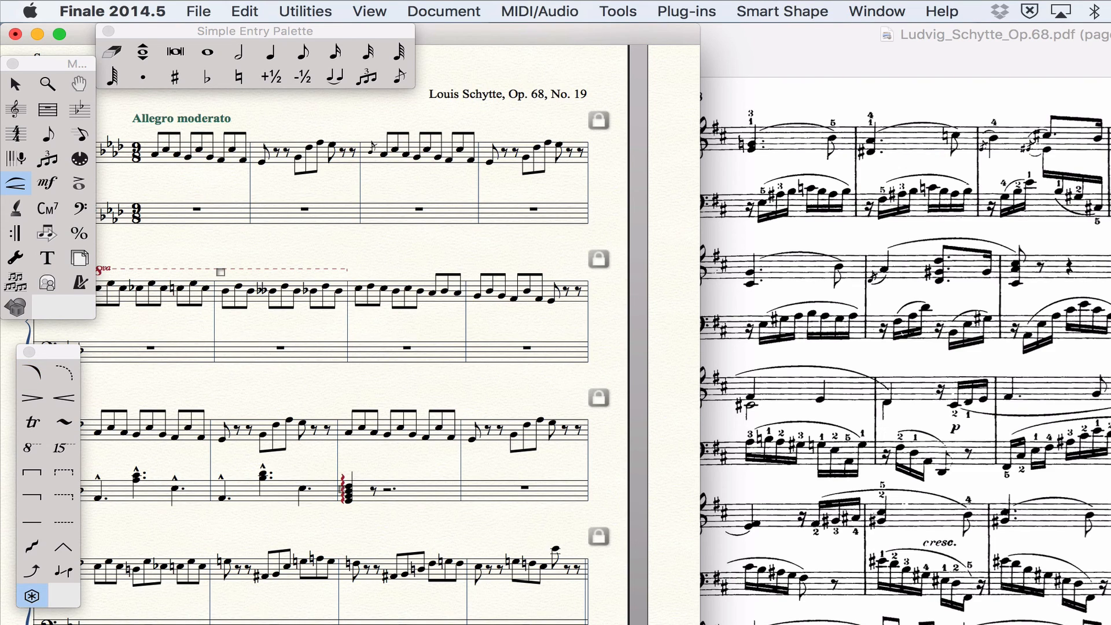
drag(700, 347, 975, 347)
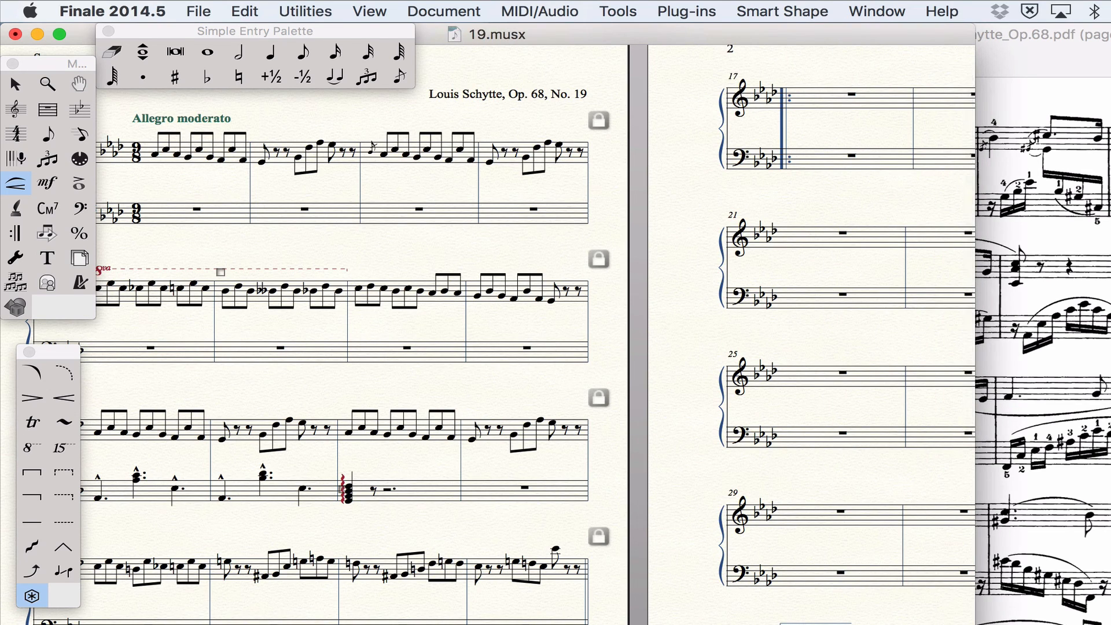
double_click(32, 597)
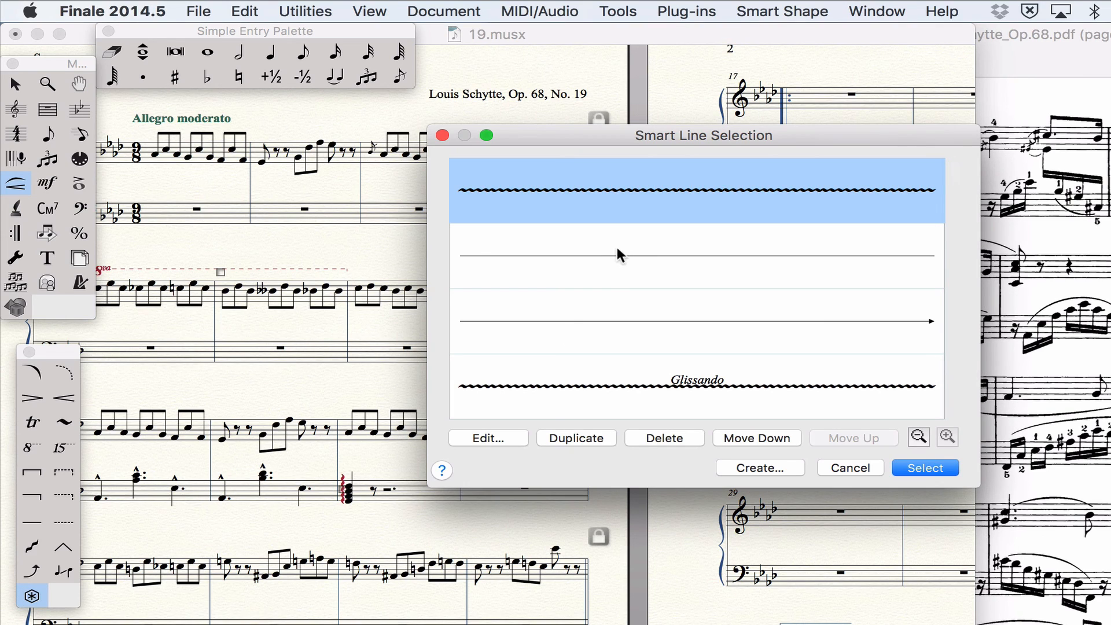
scroll(619, 255, down, 3)
scroll(618, 255, down, 3)
scroll(618, 253, up, 6)
click(606, 266)
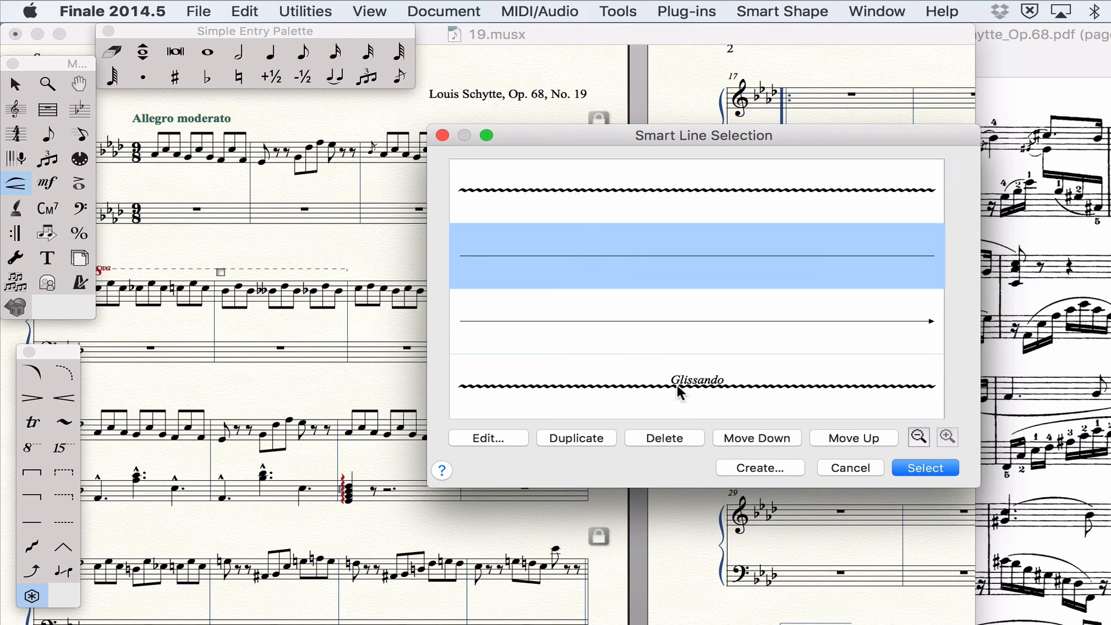
click(678, 387)
scroll(680, 387, down, 4)
click(654, 343)
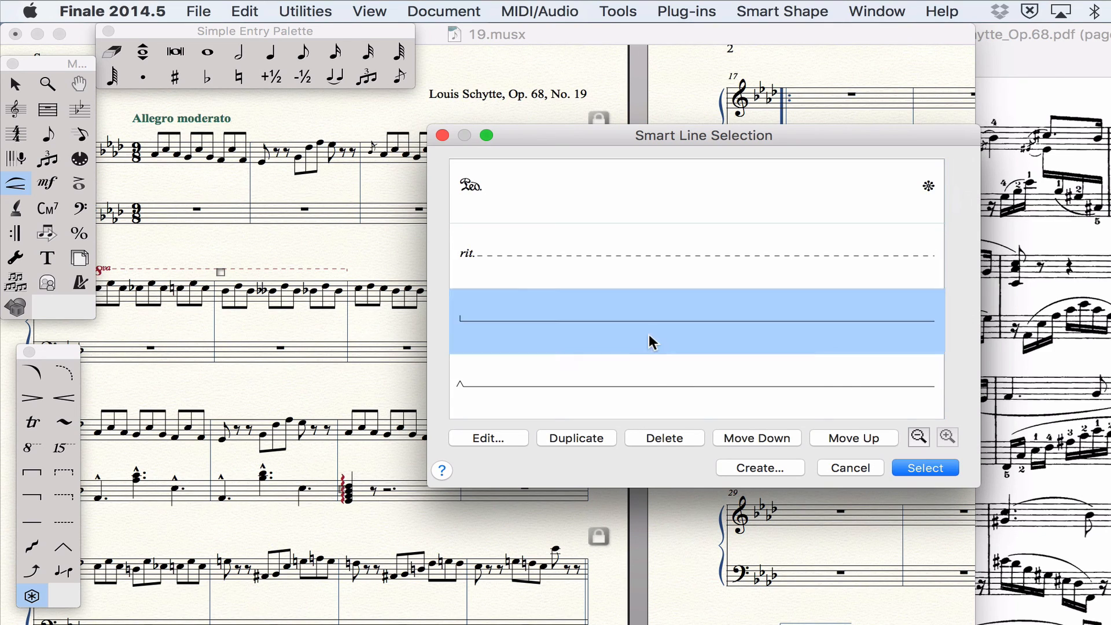
click(647, 384)
scroll(647, 384, down, 2)
scroll(646, 384, up, 2)
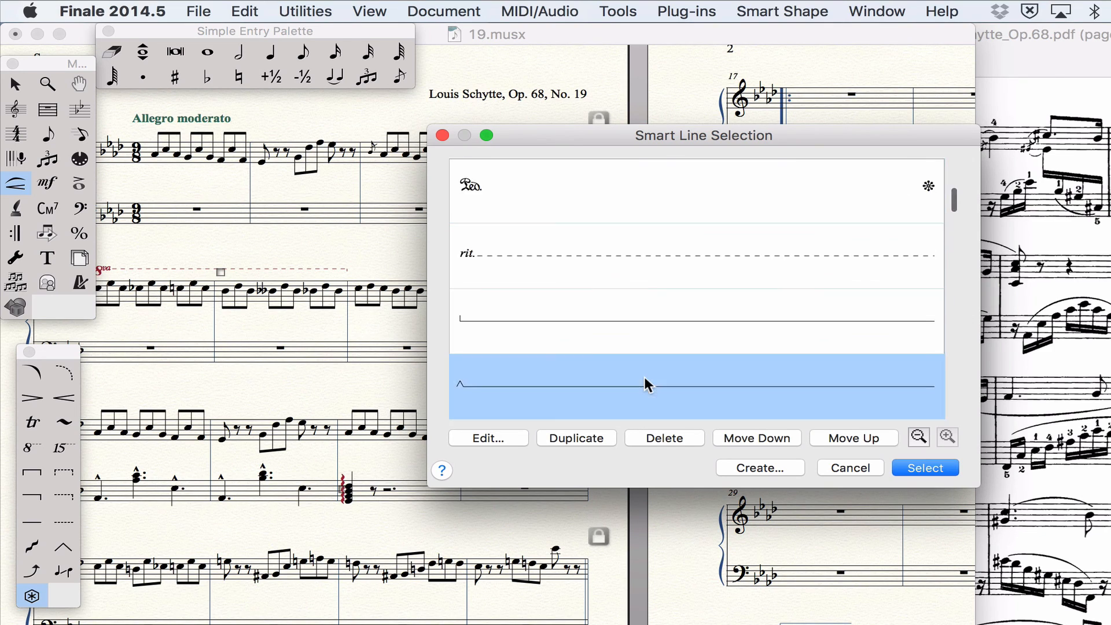
scroll(646, 384, down, 10)
scroll(648, 385, down, 6)
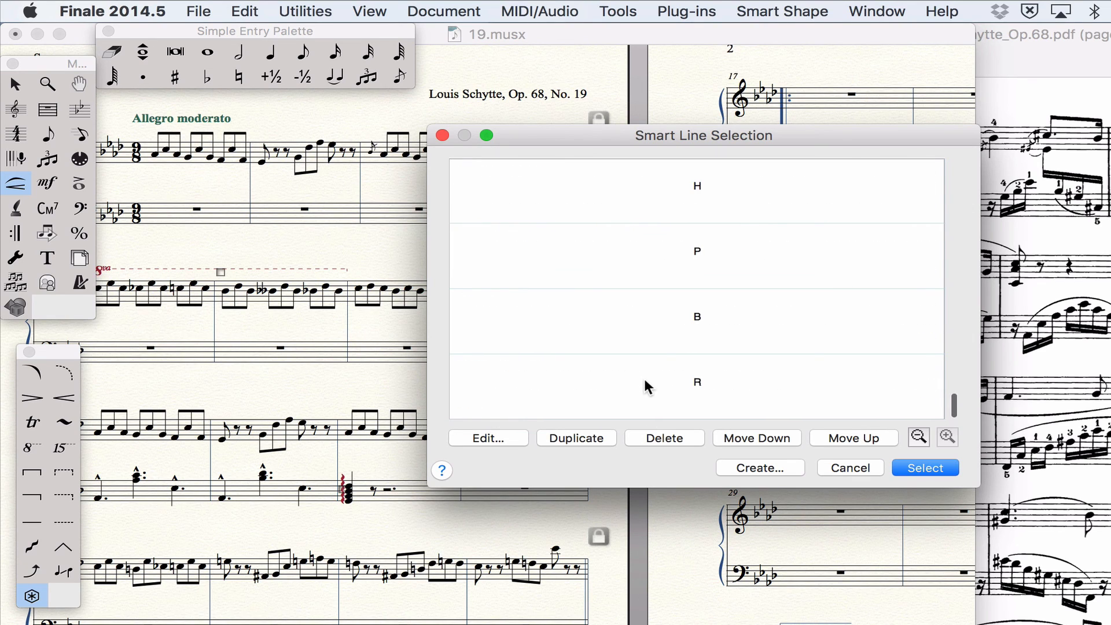
scroll(647, 385, up, 3)
scroll(648, 386, down, 3)
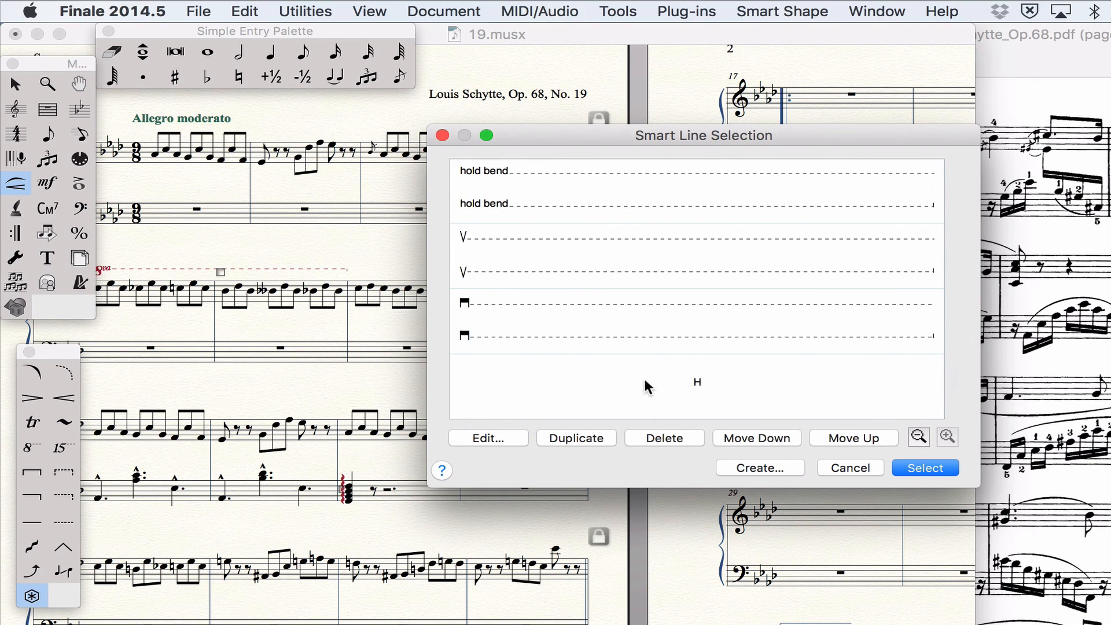
scroll(648, 386, up, 8)
scroll(647, 387, up, 3)
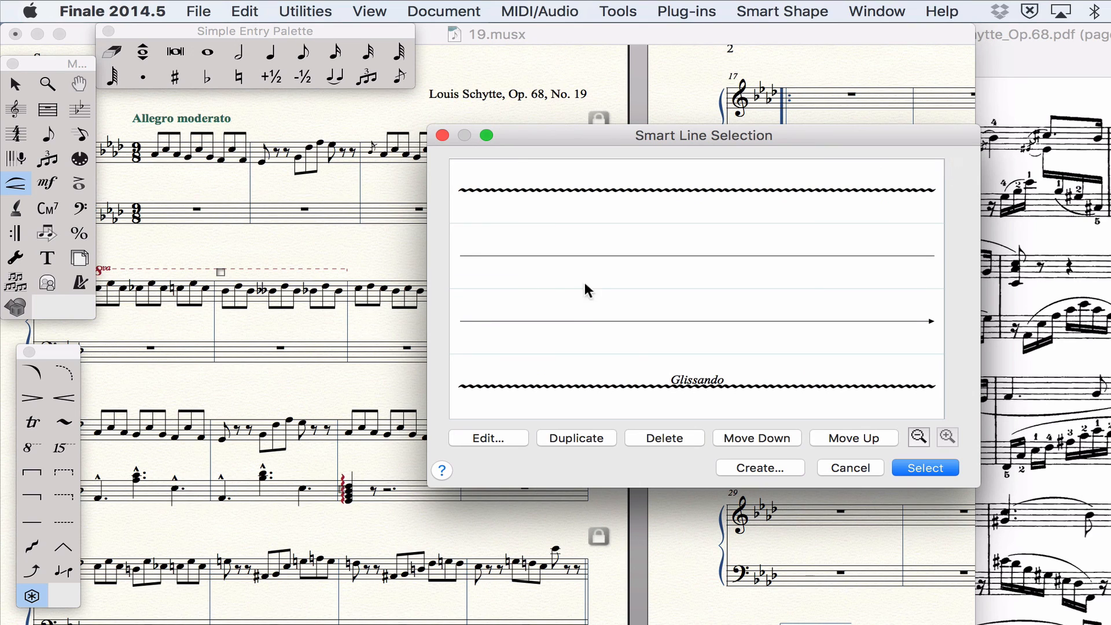
Choose the plain solid custom line and draw it diagonally from measure 10's first upper-staff note down to the lower staff's second chord.
click(576, 264)
click(914, 466)
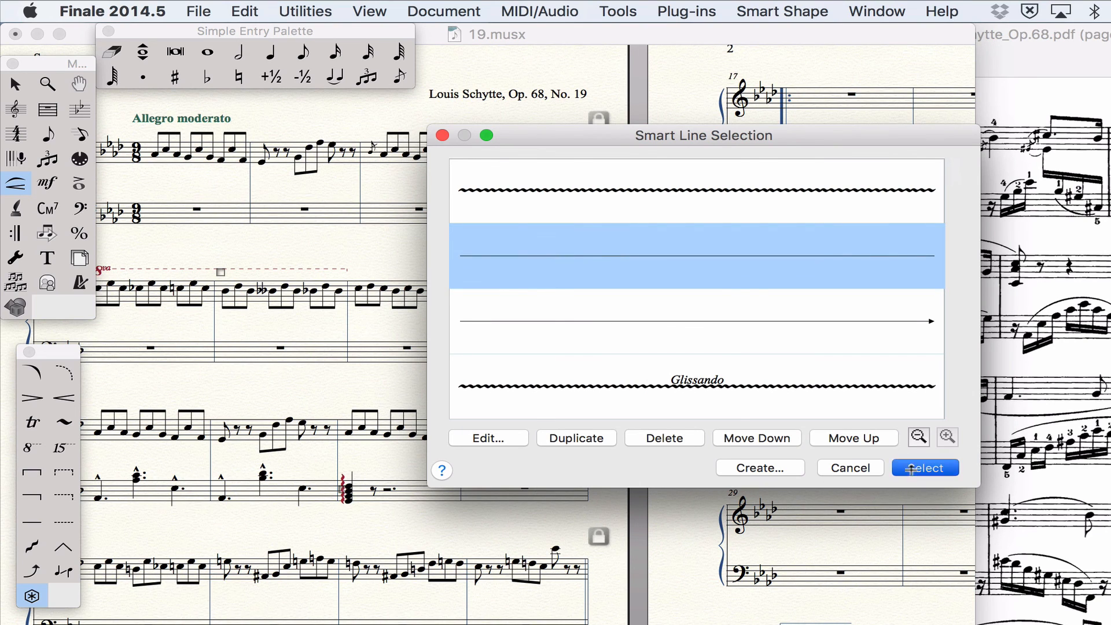
drag(219, 443, 259, 473)
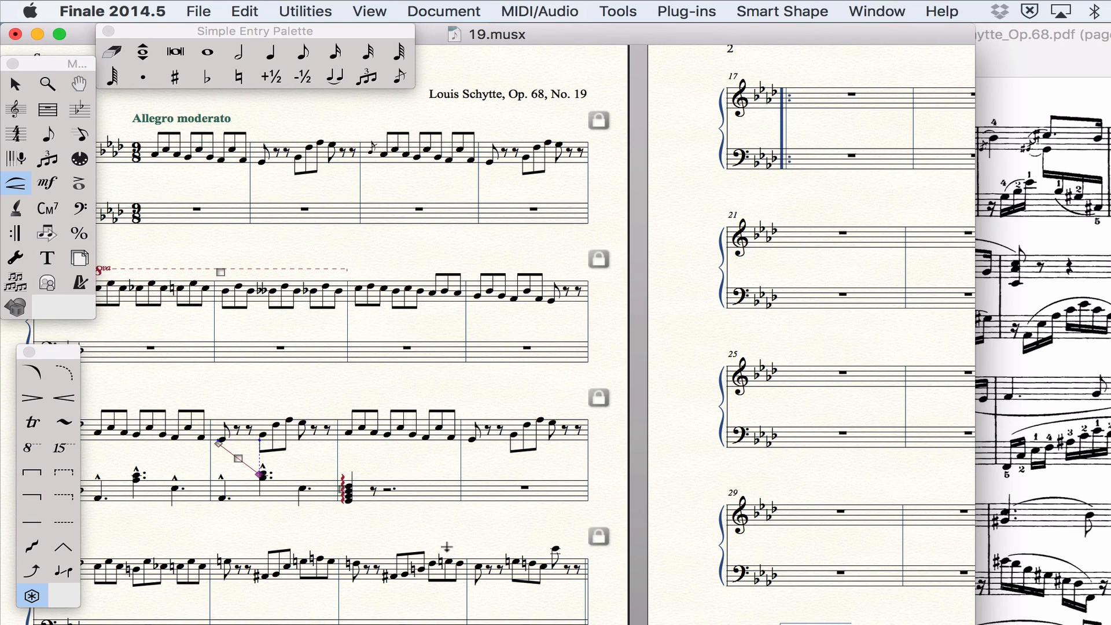
Add a double sharp to the first note of measure 16 in the upper staff with Simple Entry.
click(58, 140)
click(759, 12)
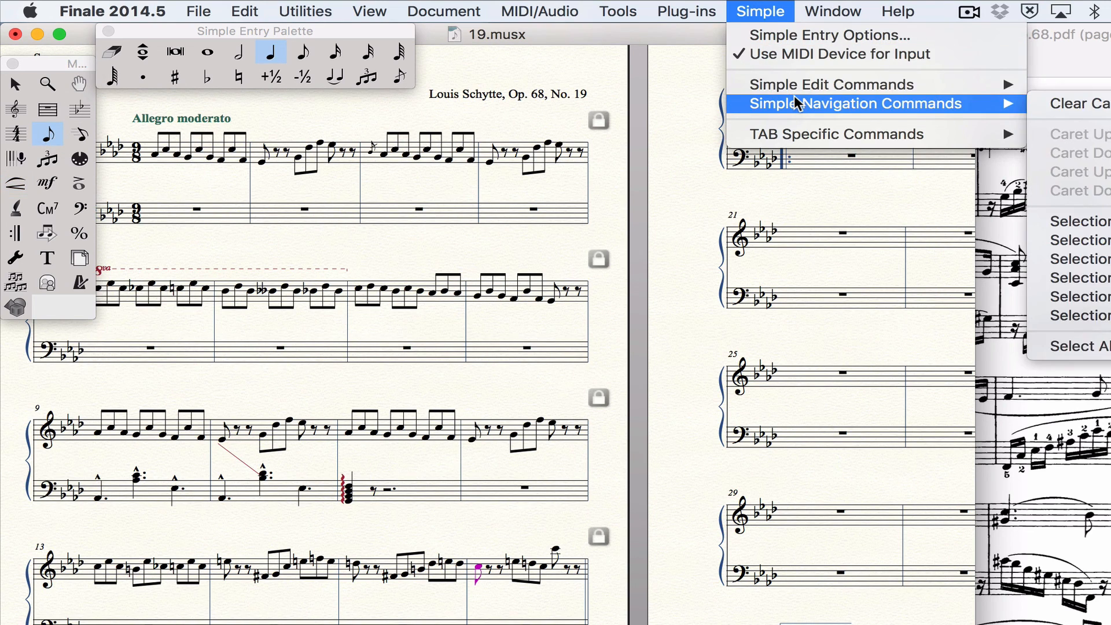
mouse_move(792, 88)
mouse_move(1099, 143)
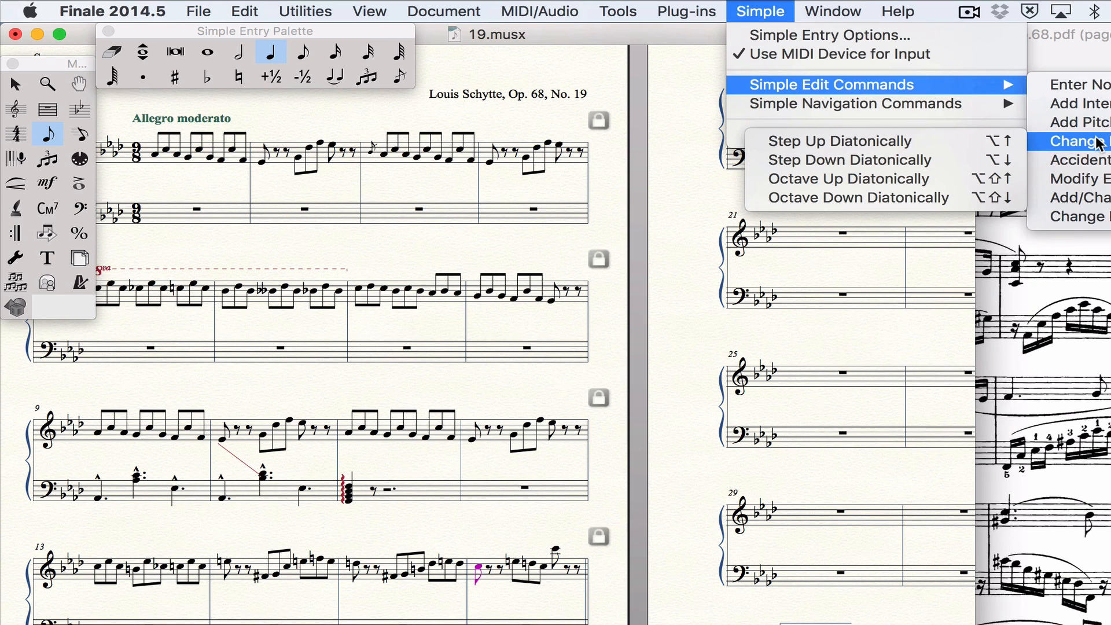
mouse_move(1099, 162)
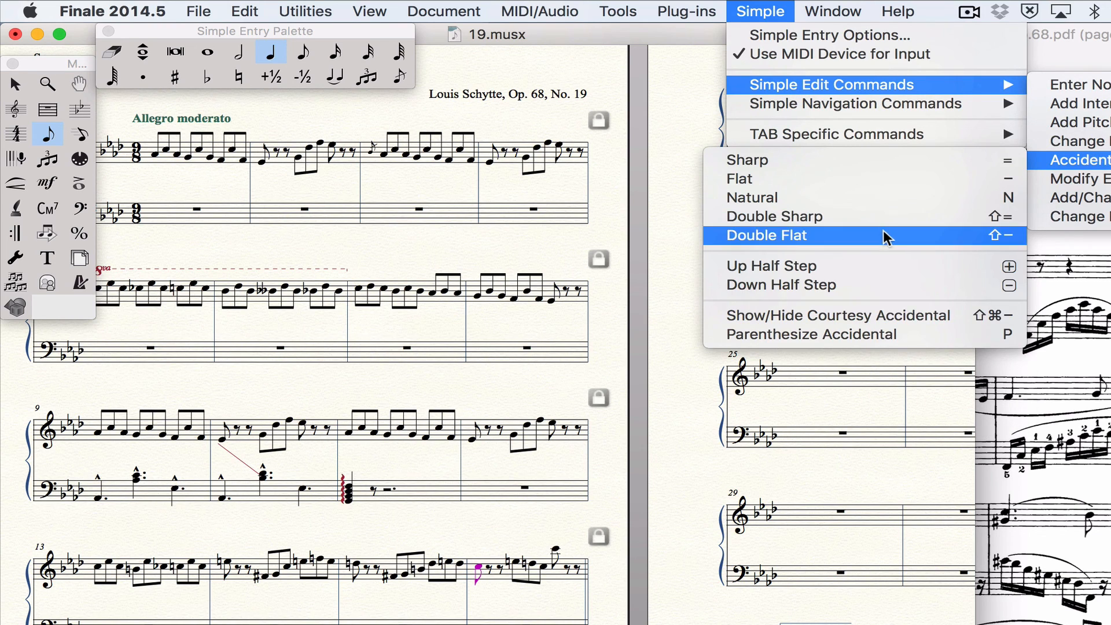
click(851, 223)
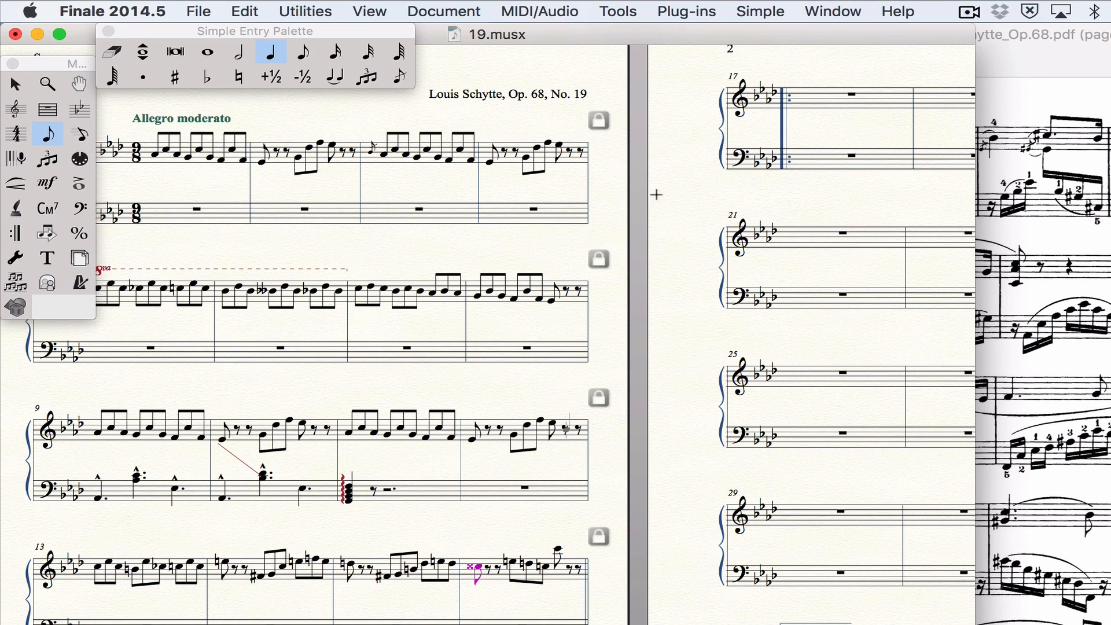
click(760, 12)
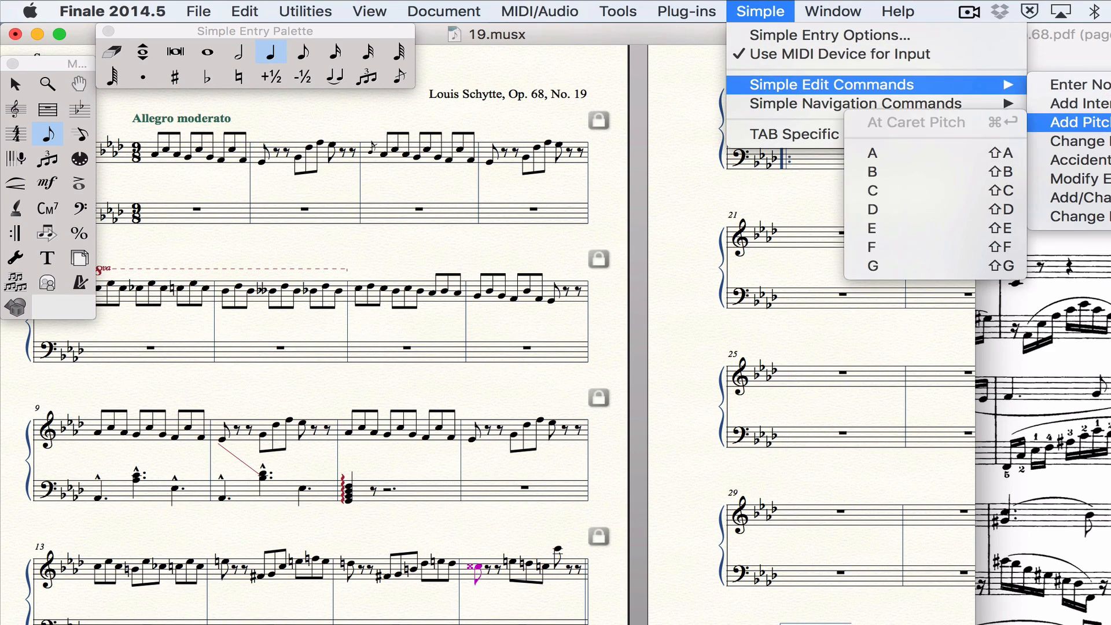
mouse_move(1076, 160)
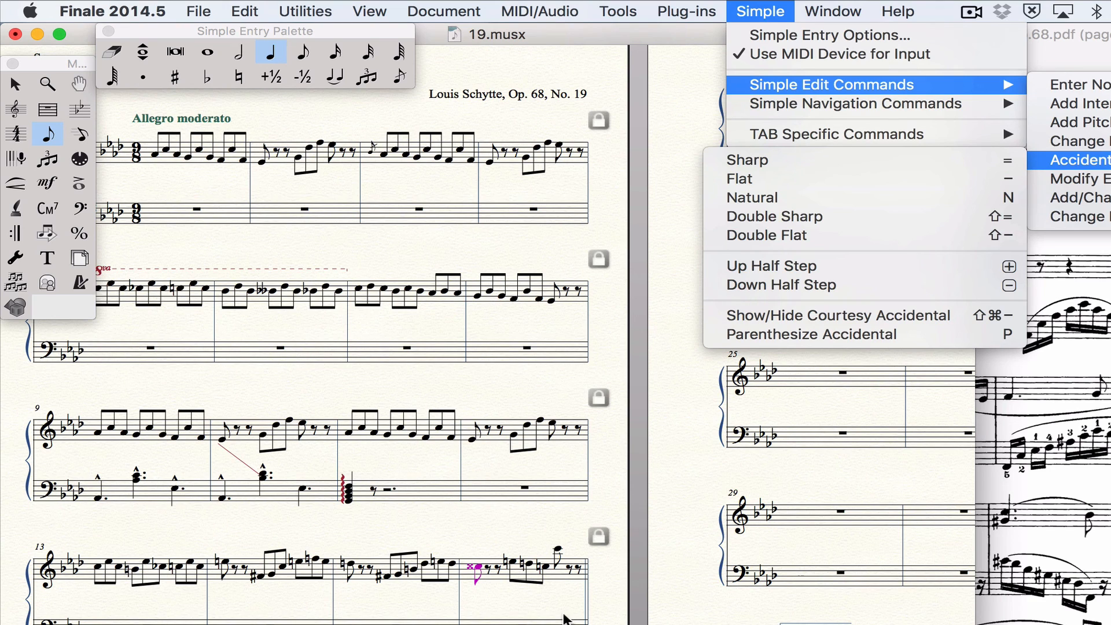
click(563, 614)
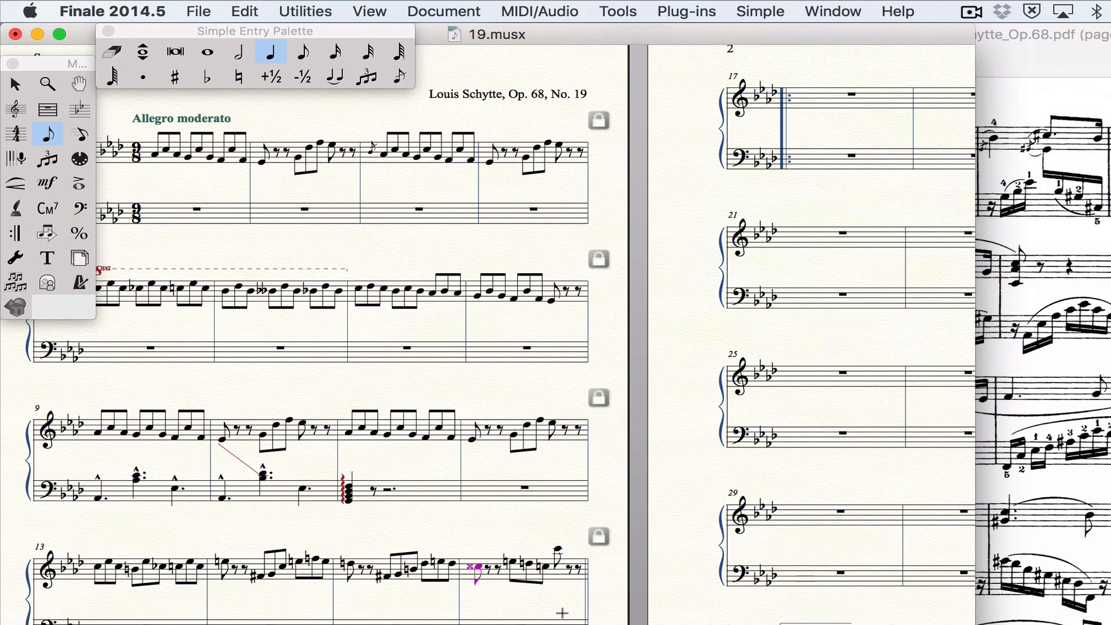